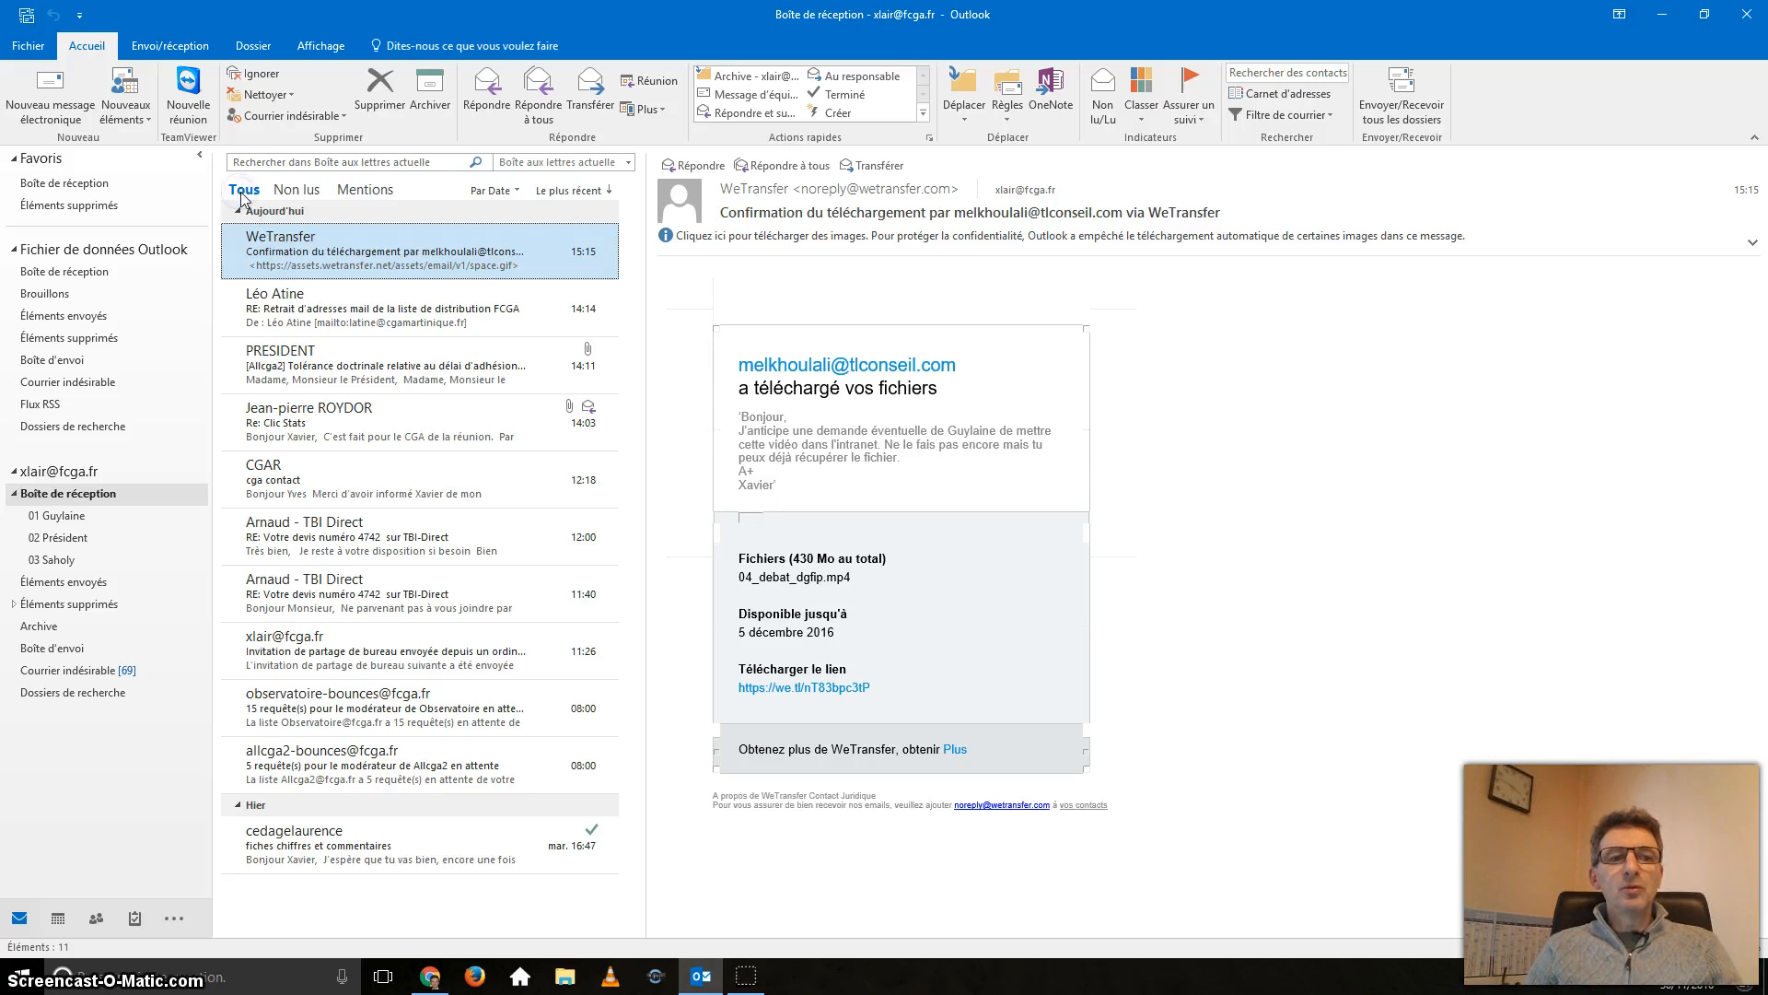
Start a new e-mail addressed to your own account with the subject 'TEST'.
left_click(295, 192)
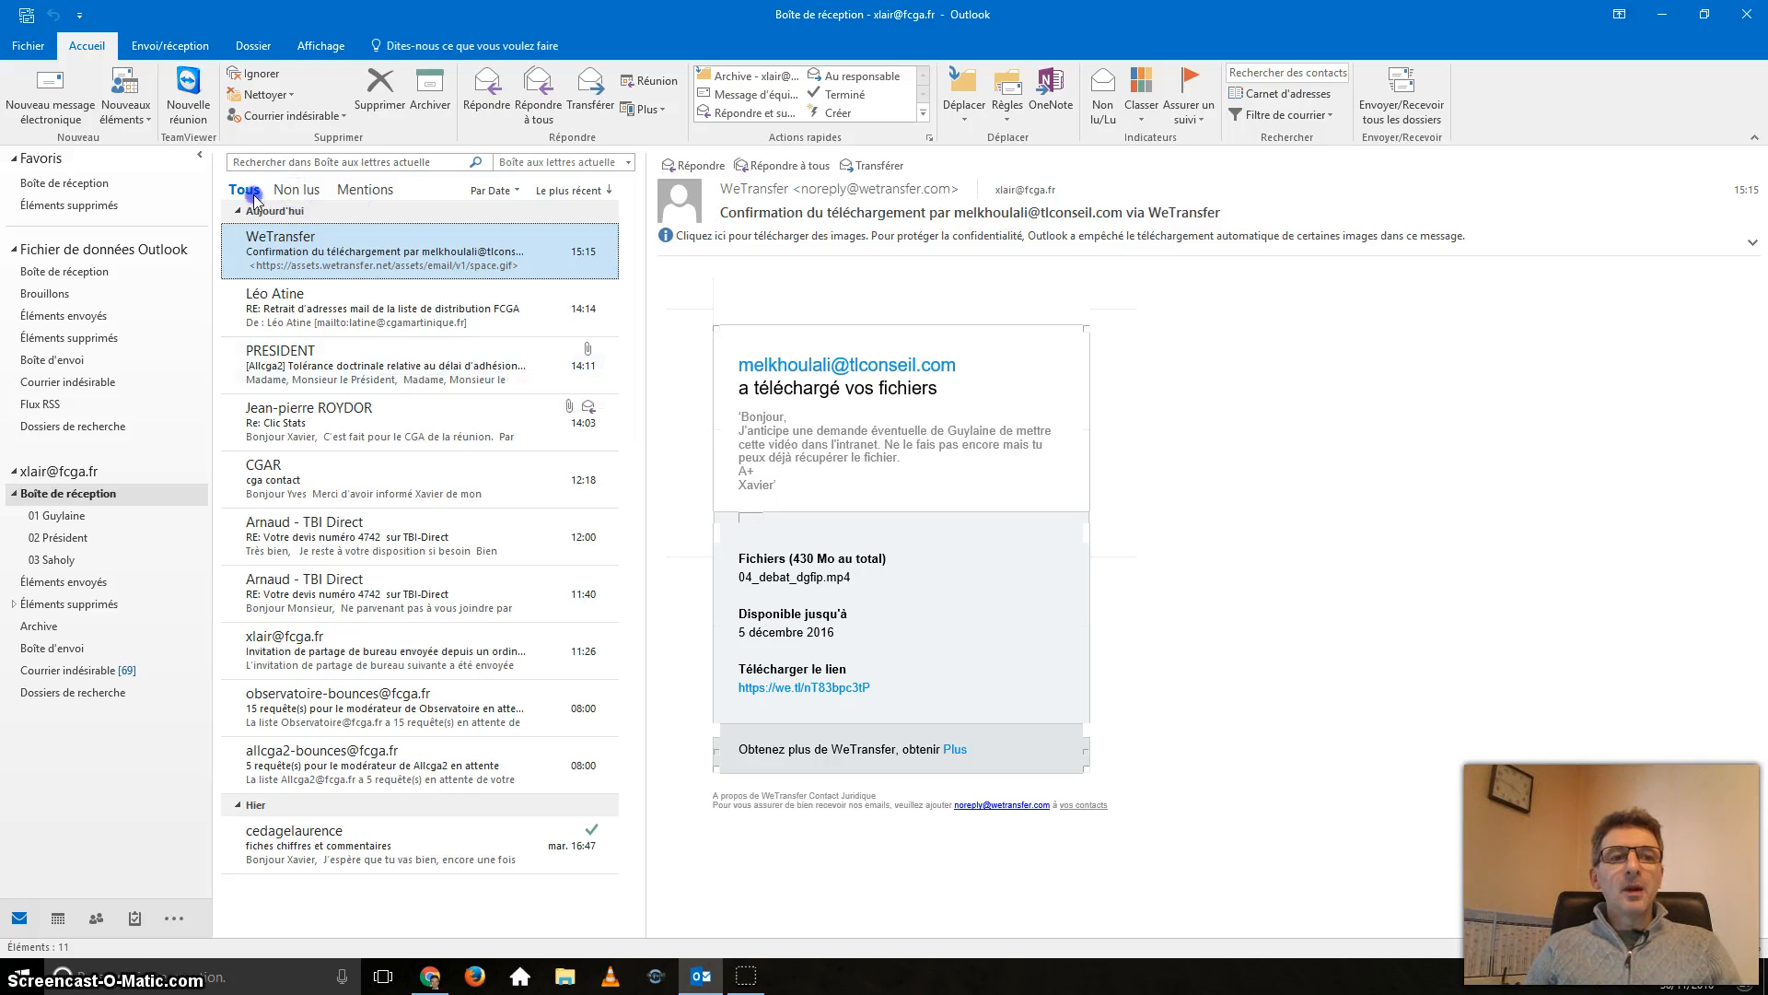
left_click(254, 196)
key("ctrl+n")
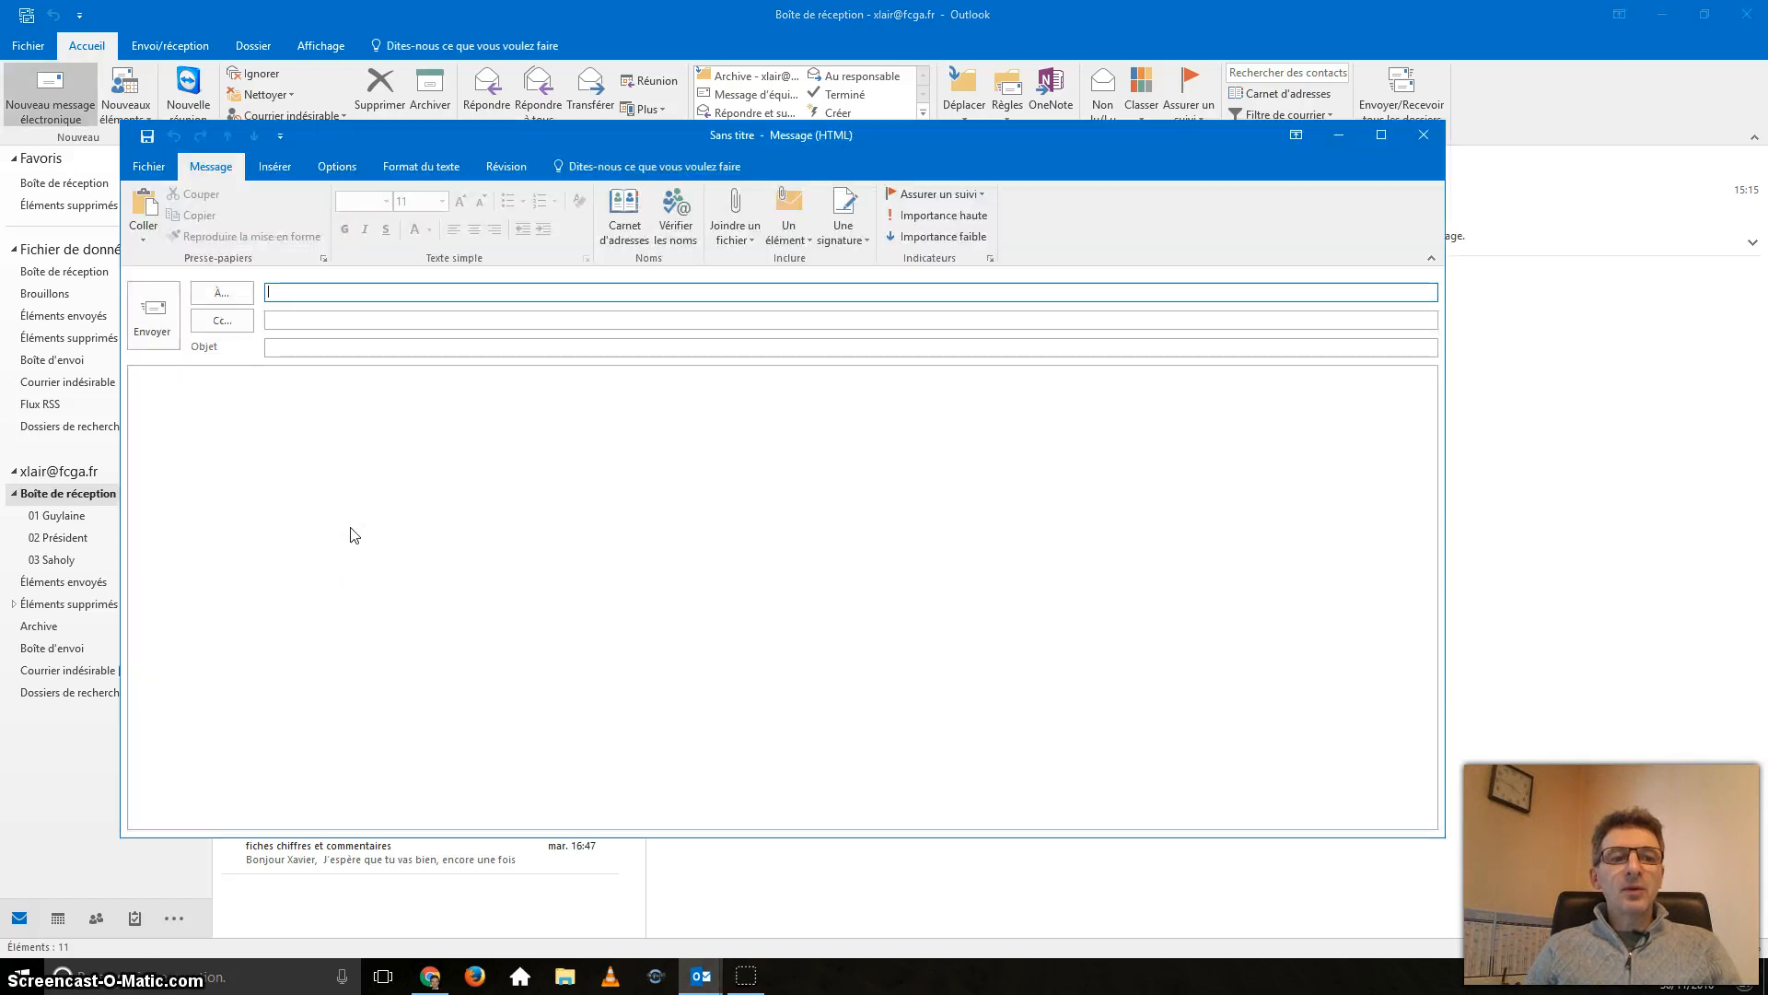
type("xl")
left_click(367, 480)
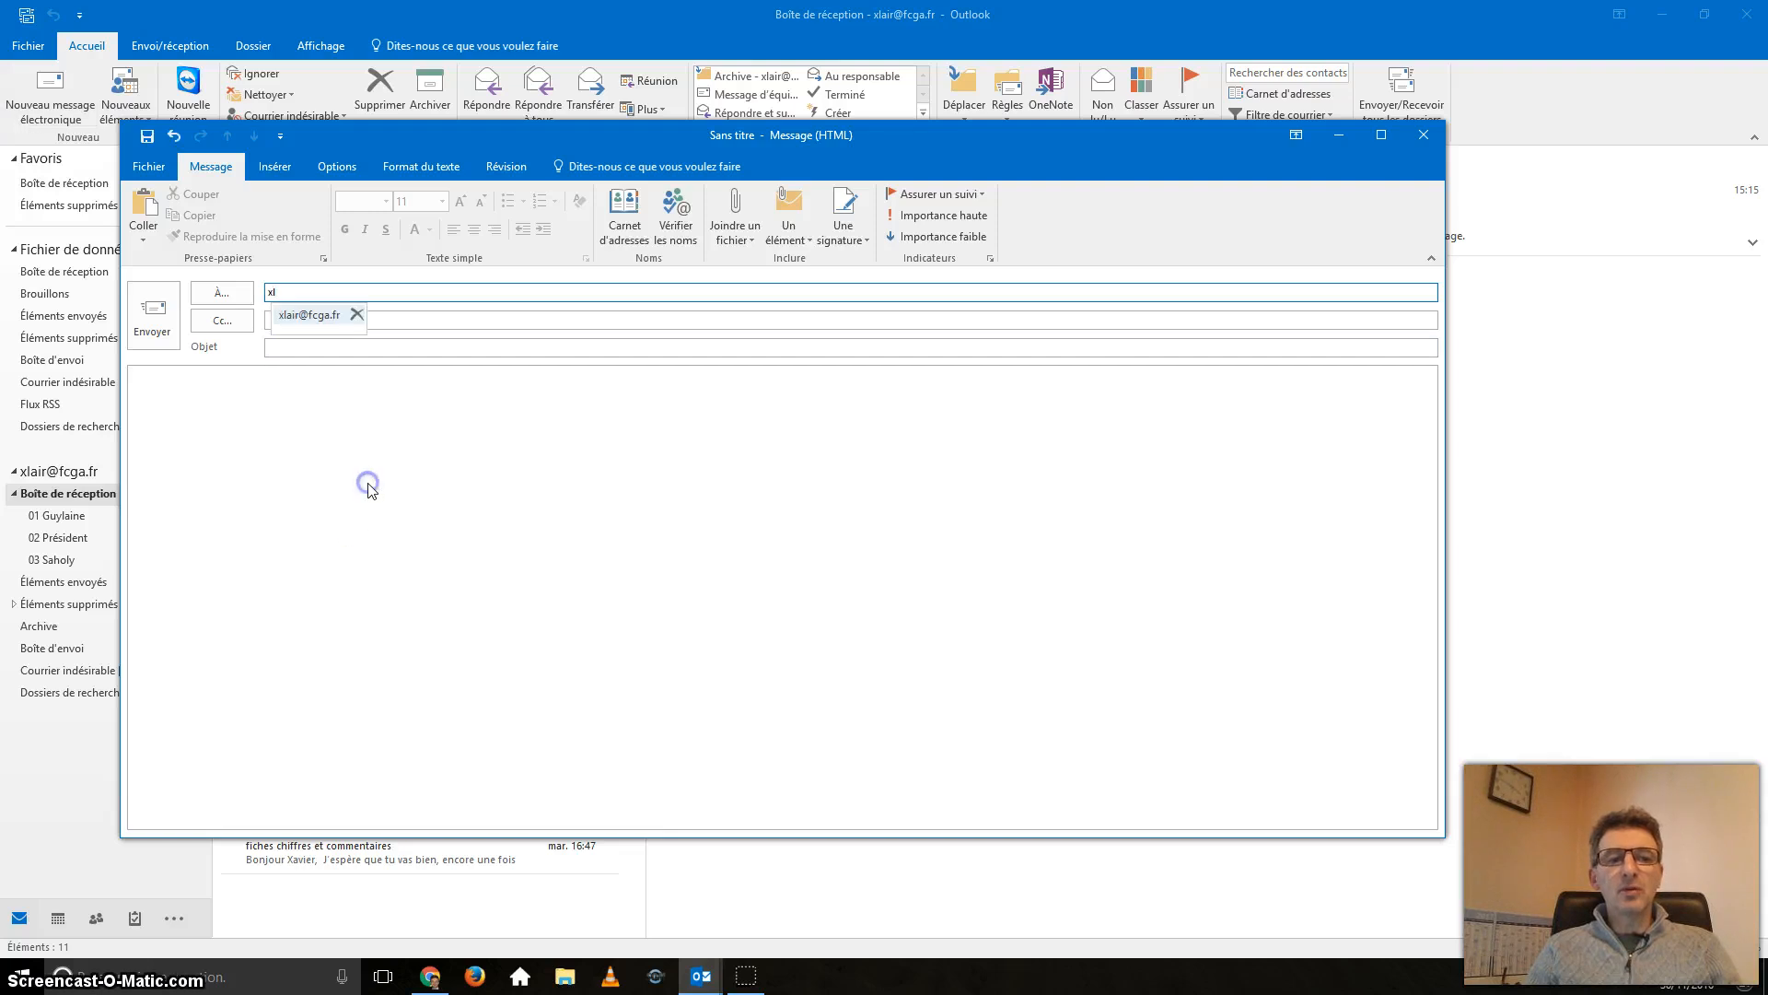
key("Tab")
key("Tab")
type("TE")
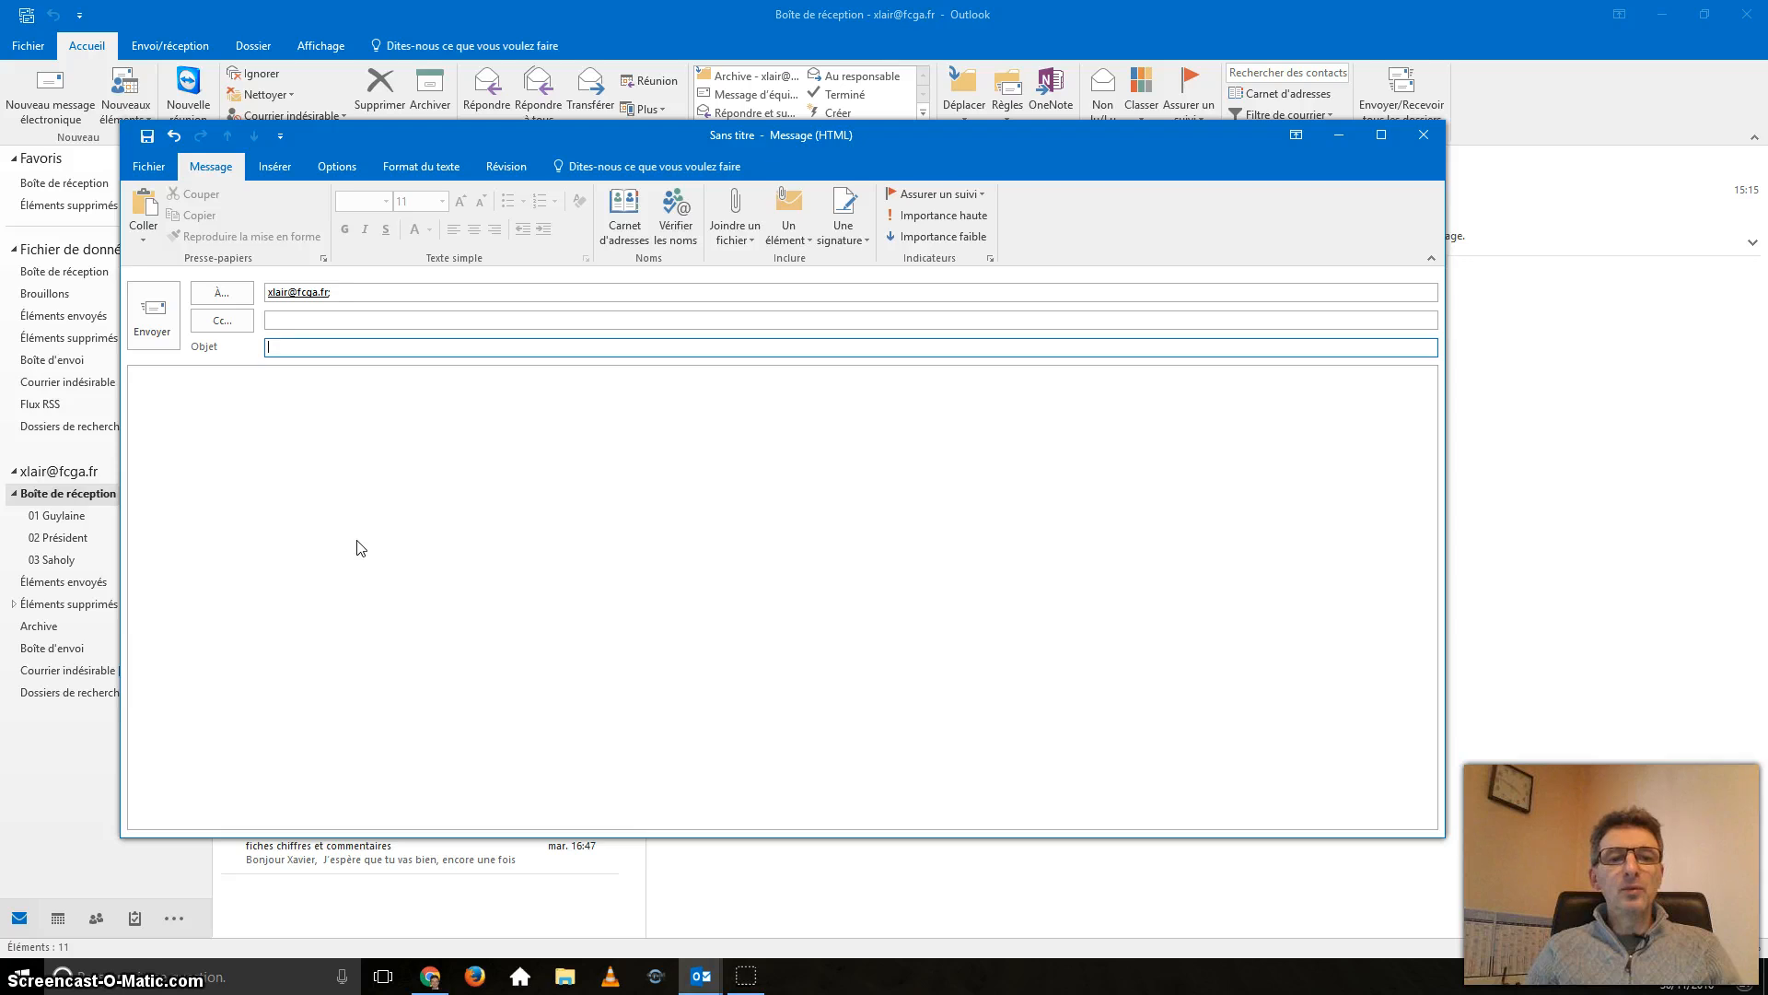
type("ST")
Move into the message body and dismiss the recent-files attachment list.
key("Tab")
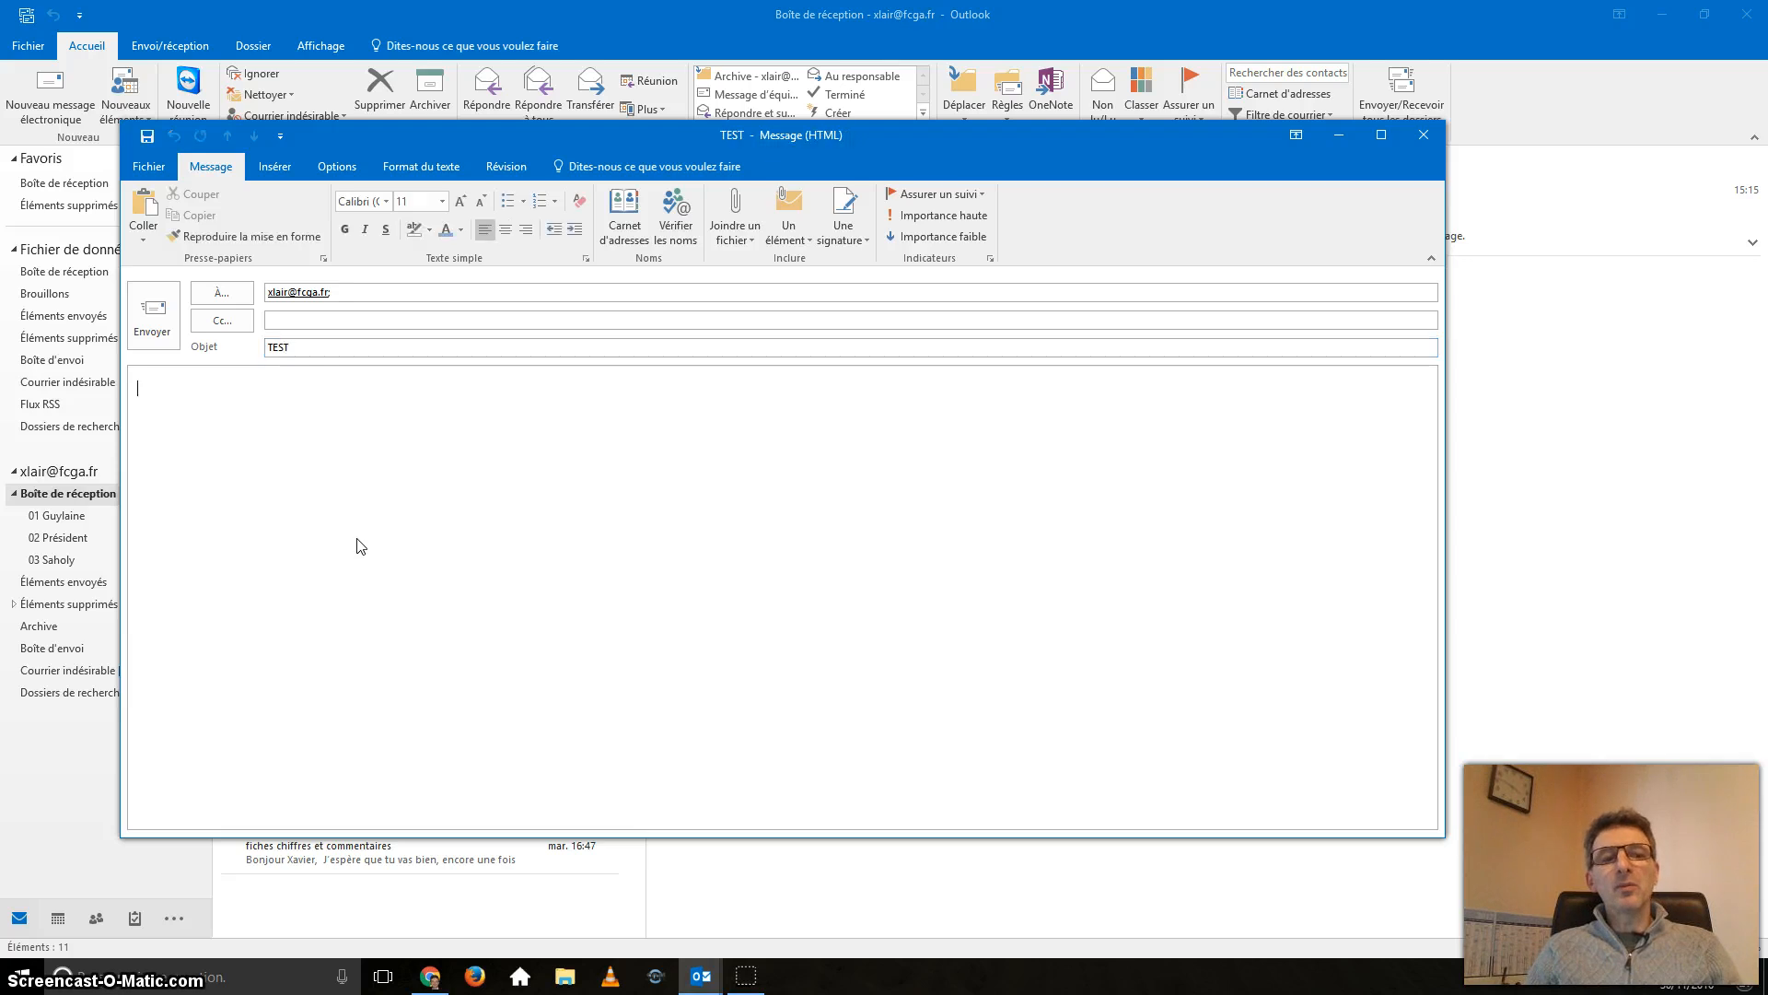
key("Right")
key("Down")
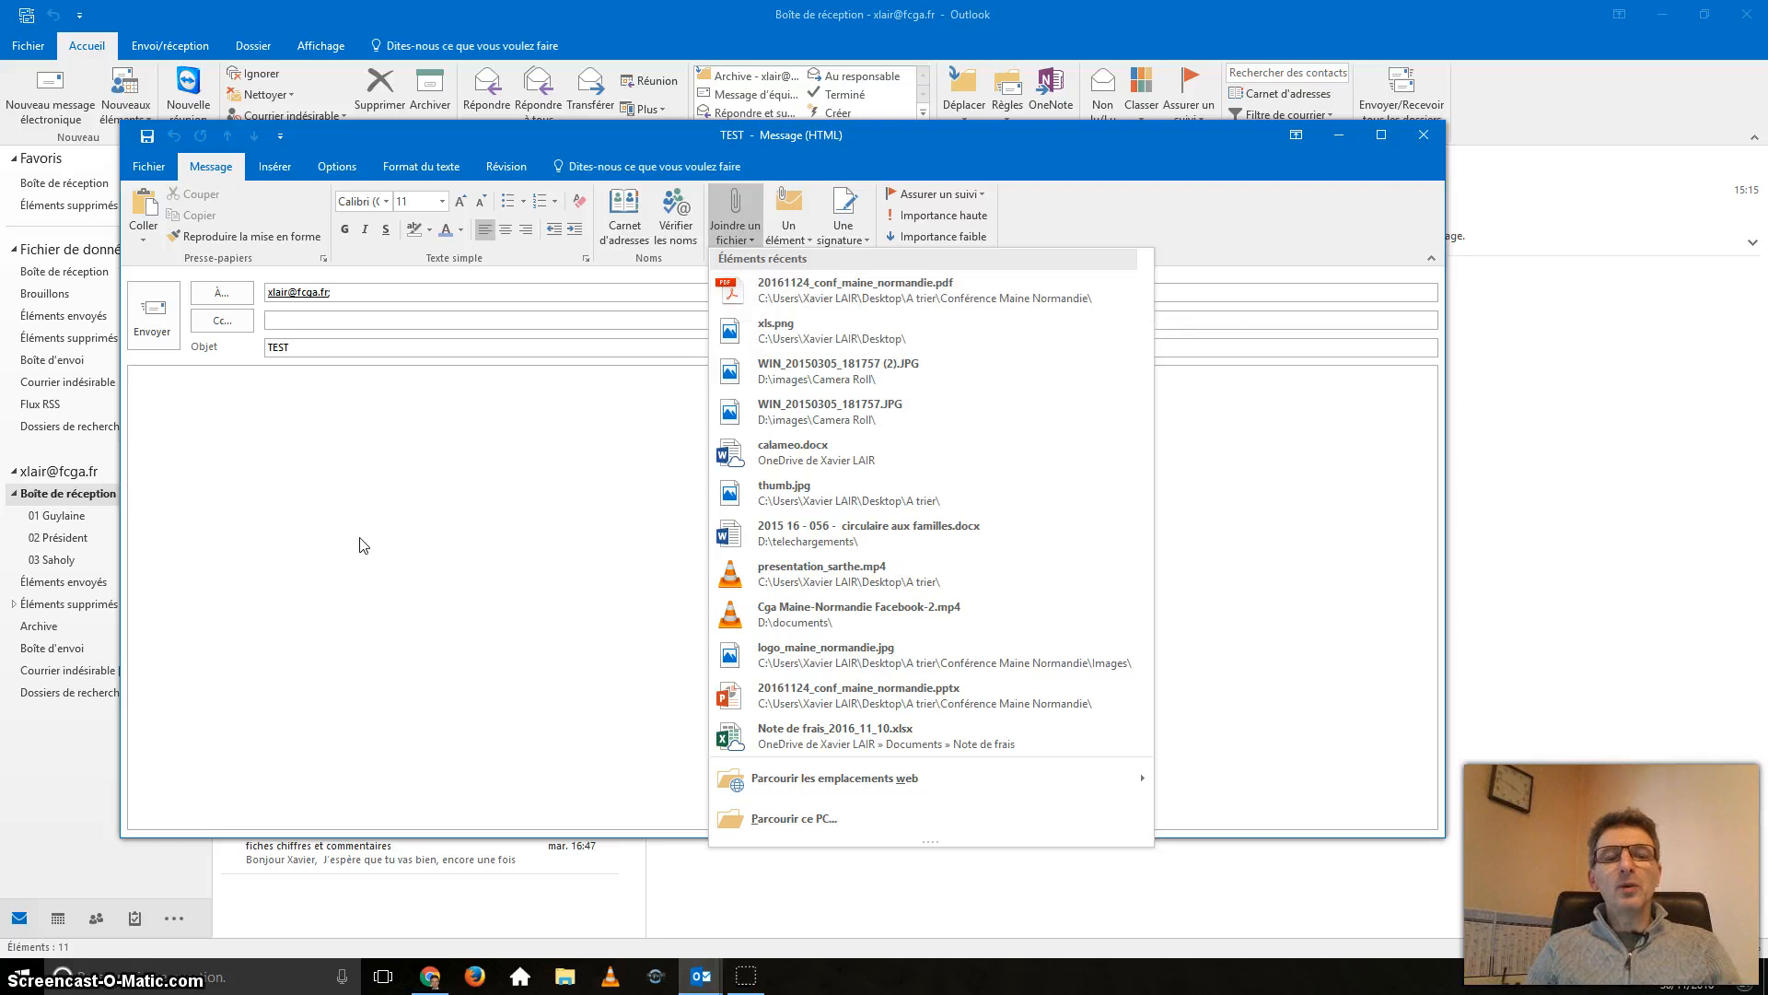
left_click(359, 543)
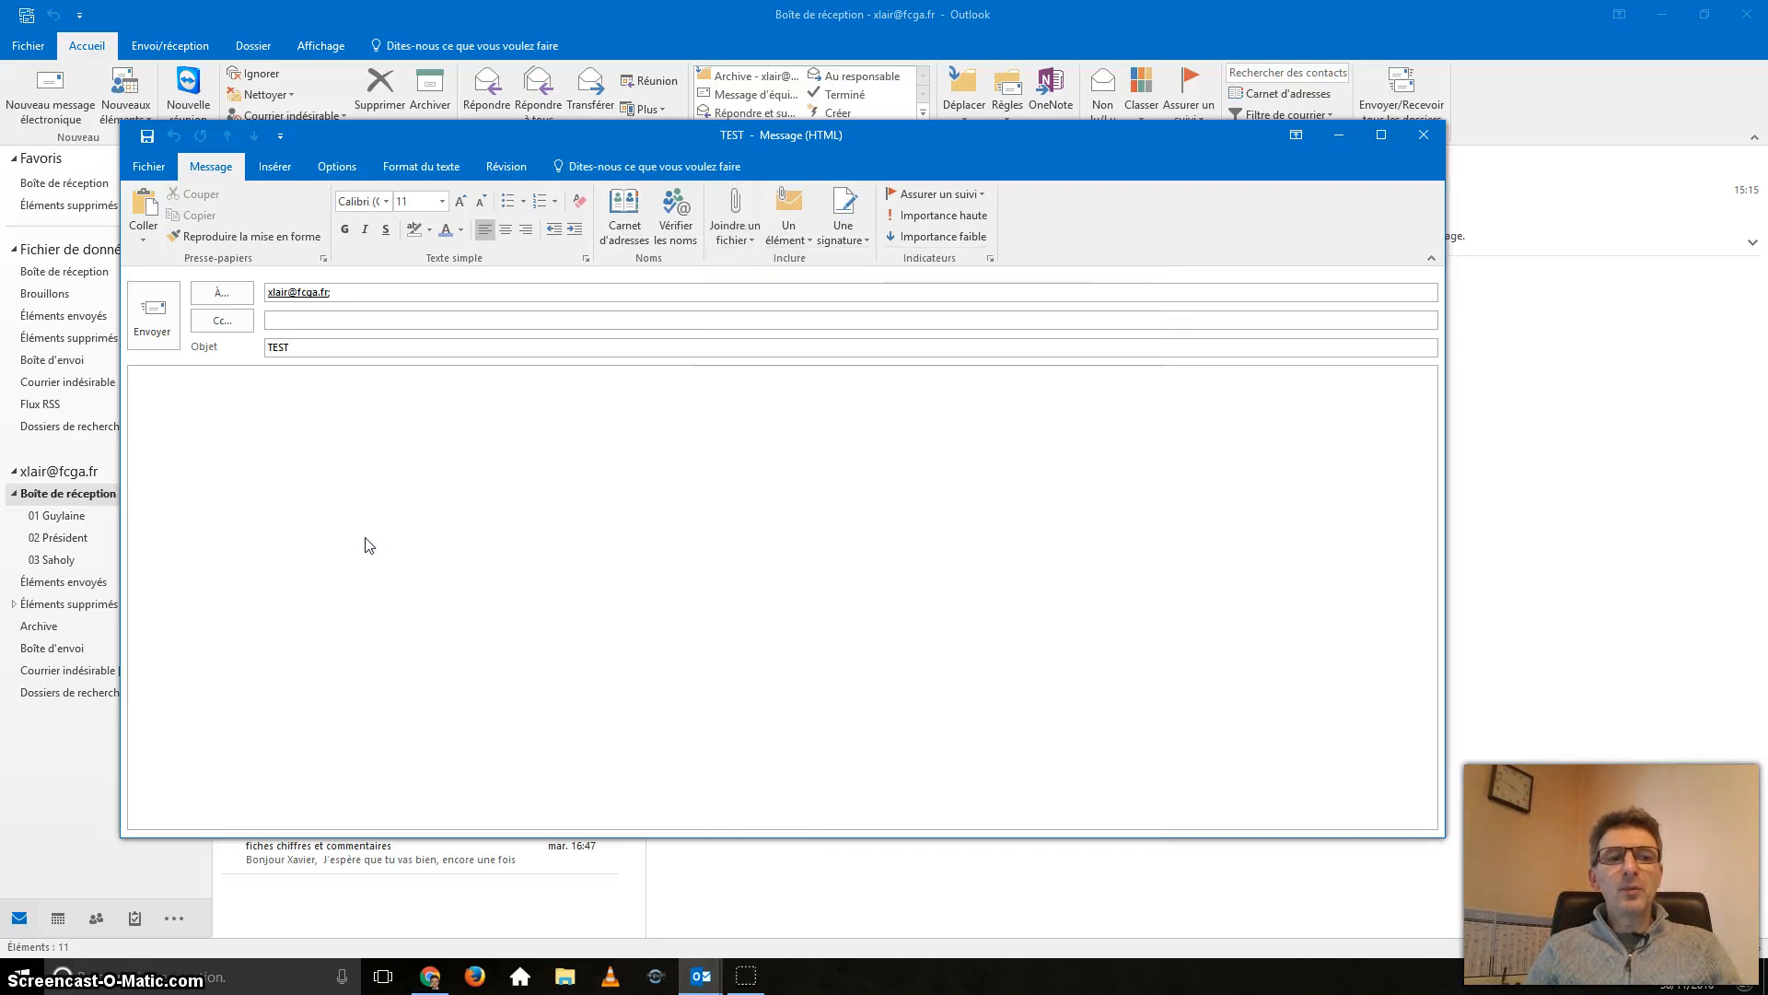
Leave the TEST draft body empty and bring up File Explorer at Quick Access.
left_click(396, 532)
left_click(455, 662)
left_click(410, 389)
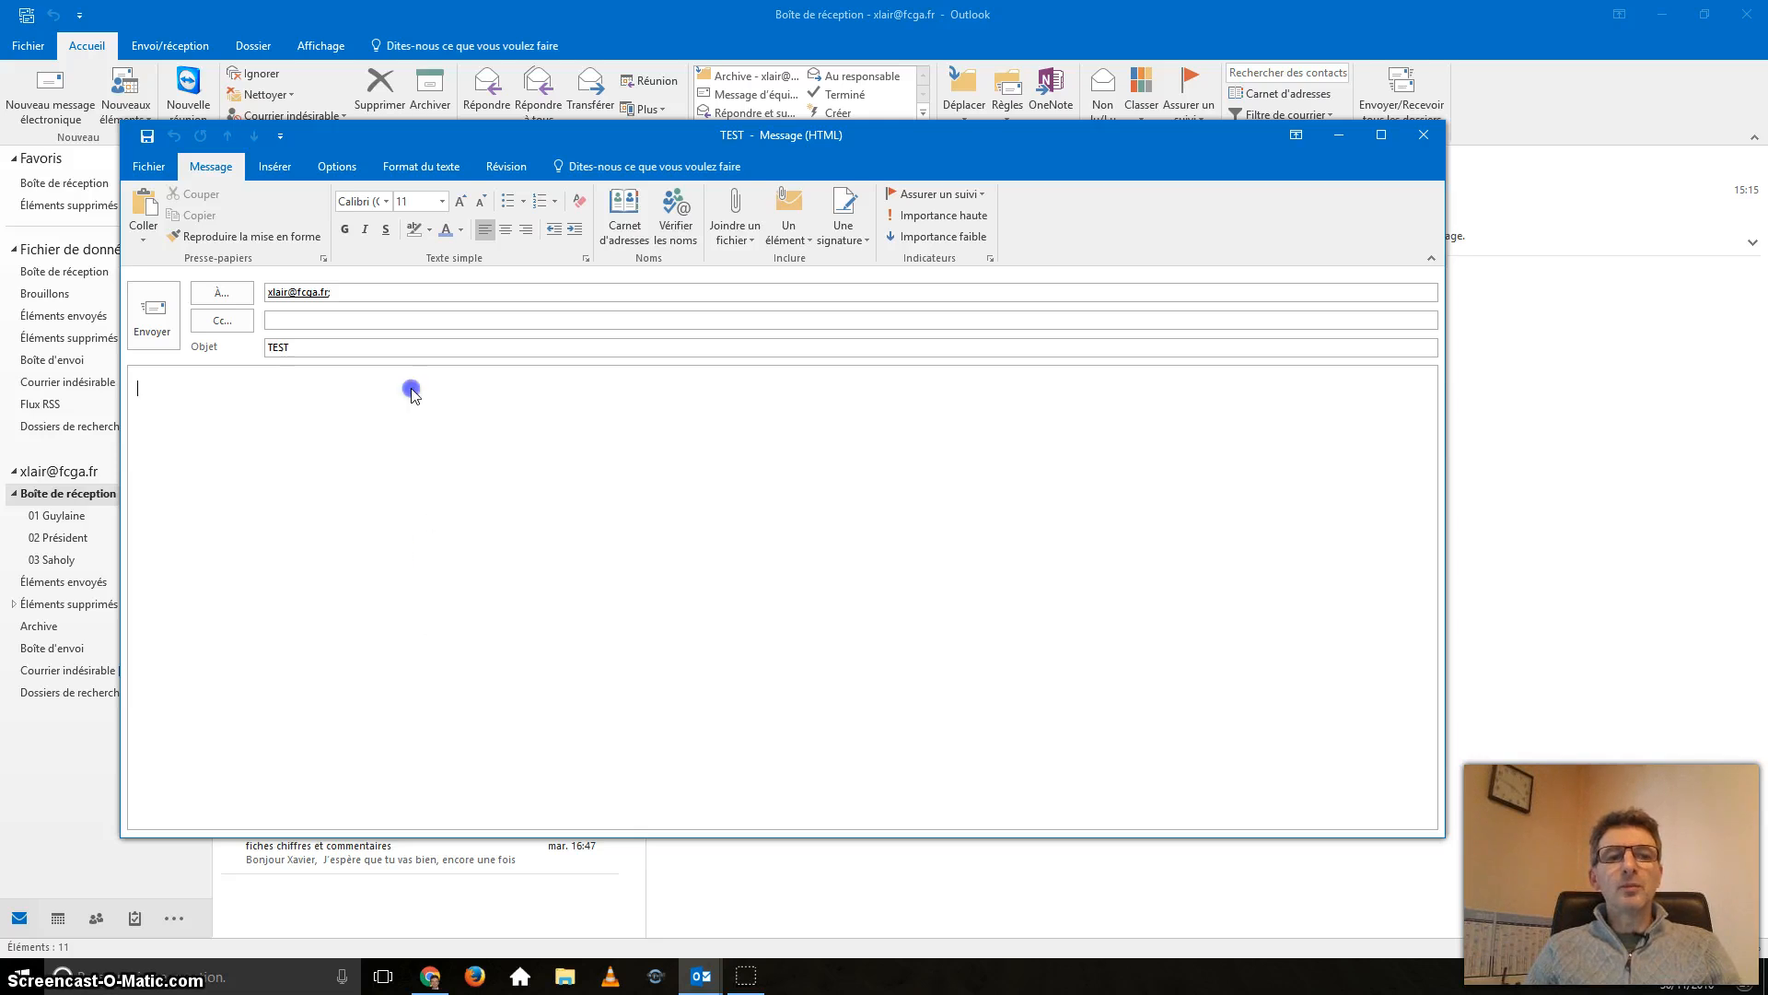
left_click(488, 503)
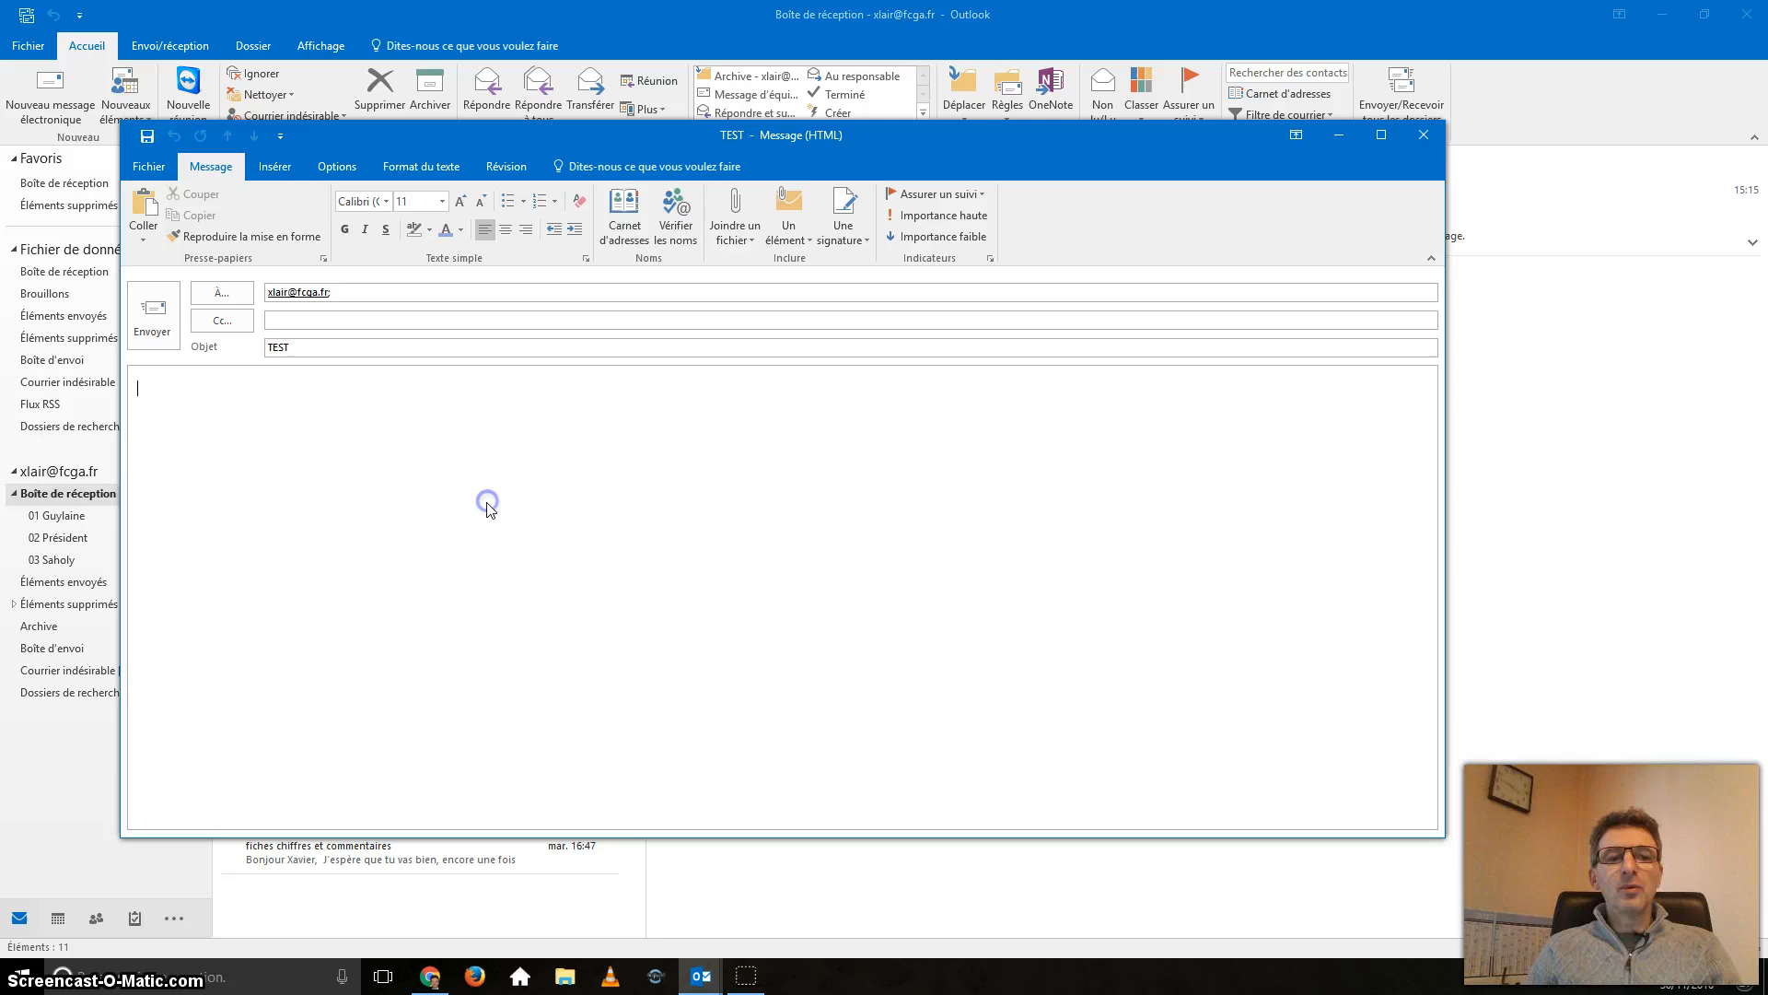
left_click(376, 305)
left_click(424, 301)
left_click(505, 419)
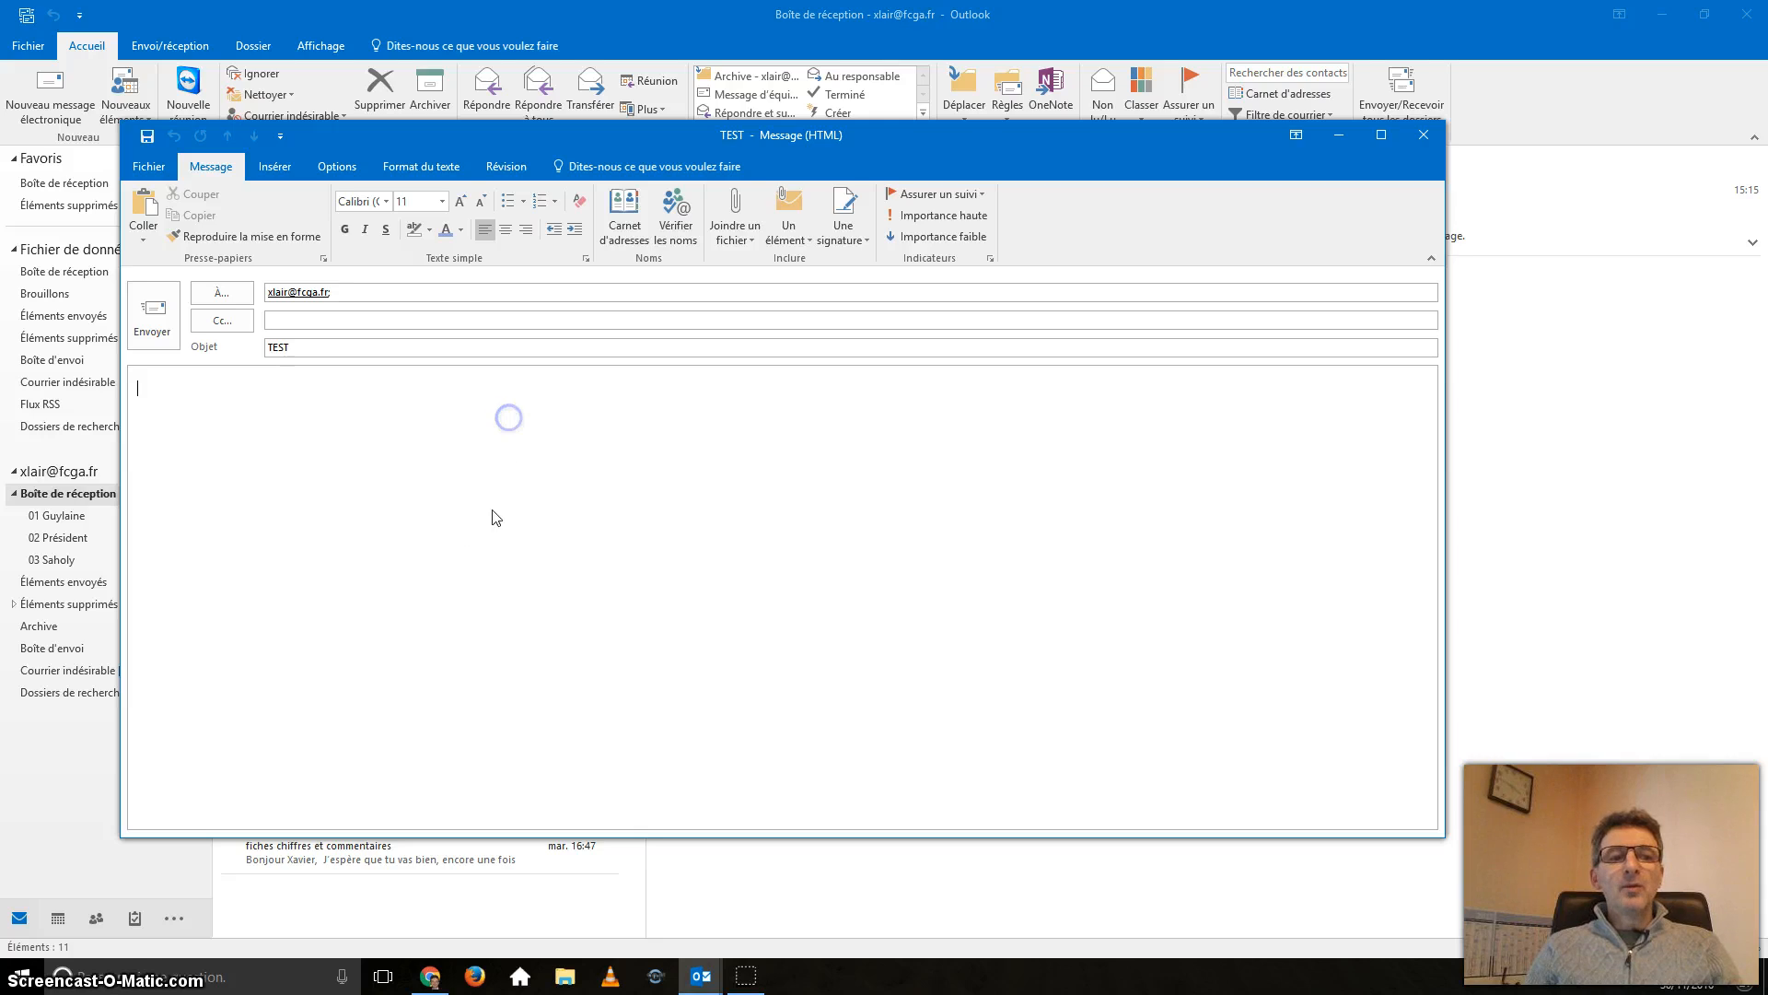
left_click(388, 781)
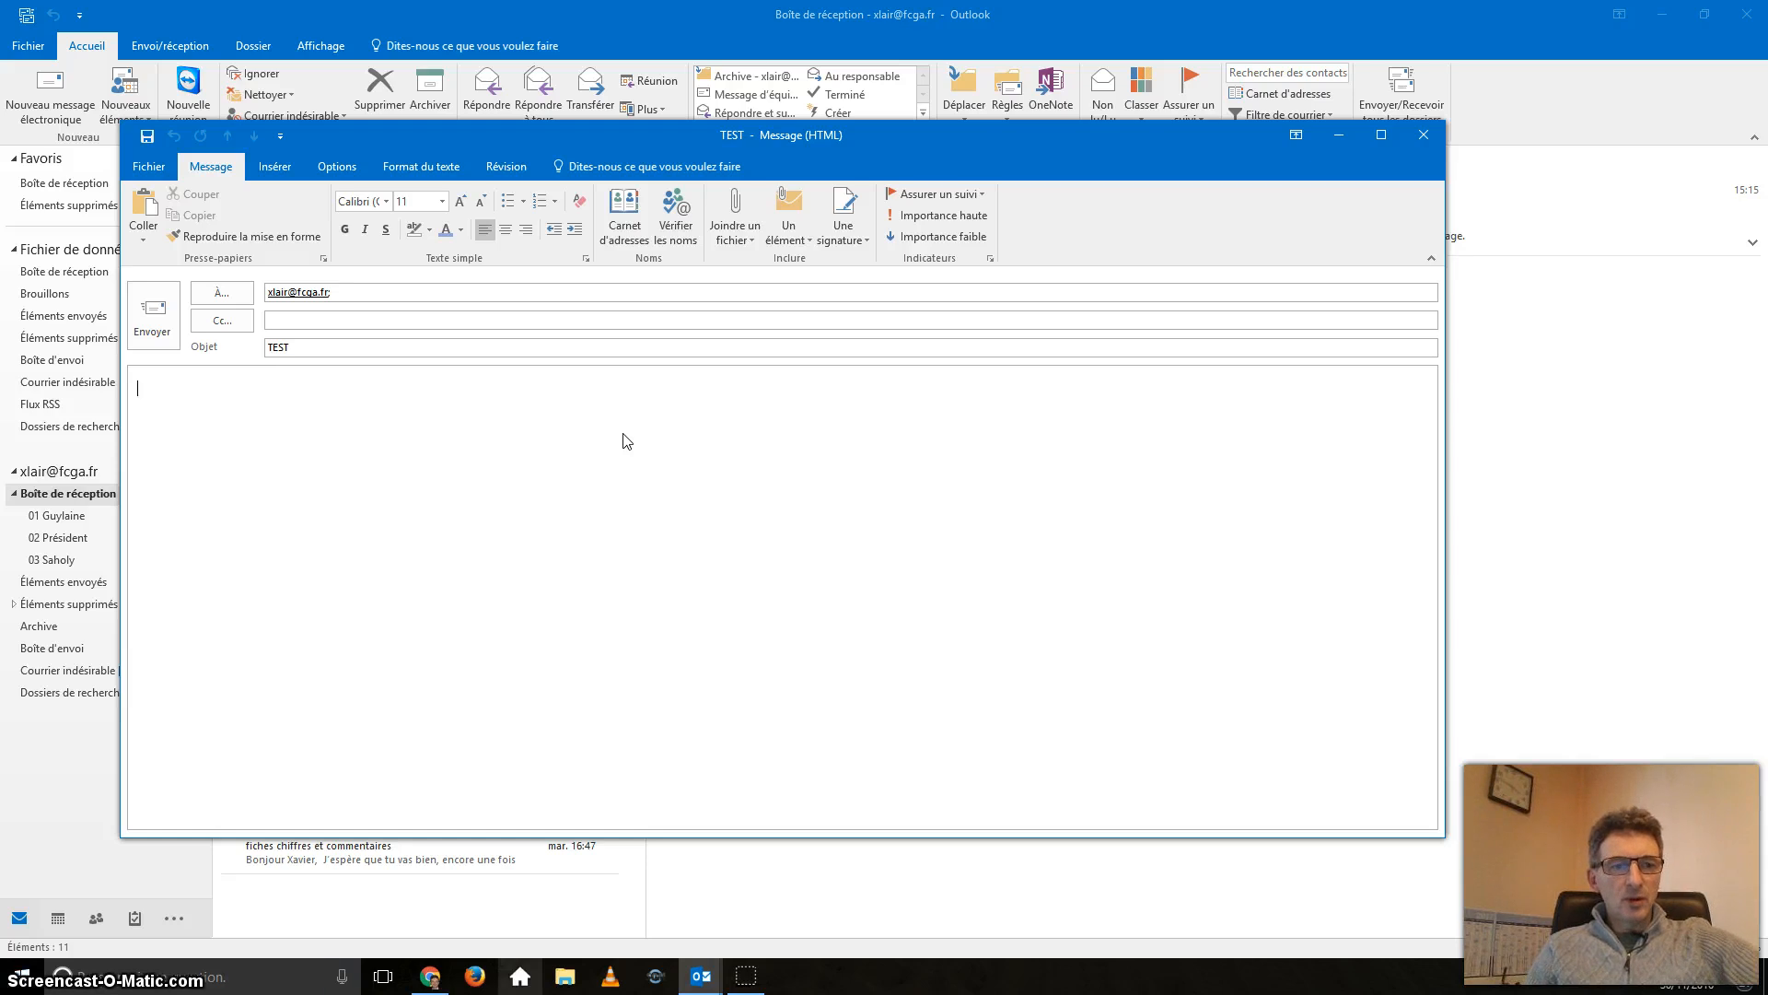
key("super+e")
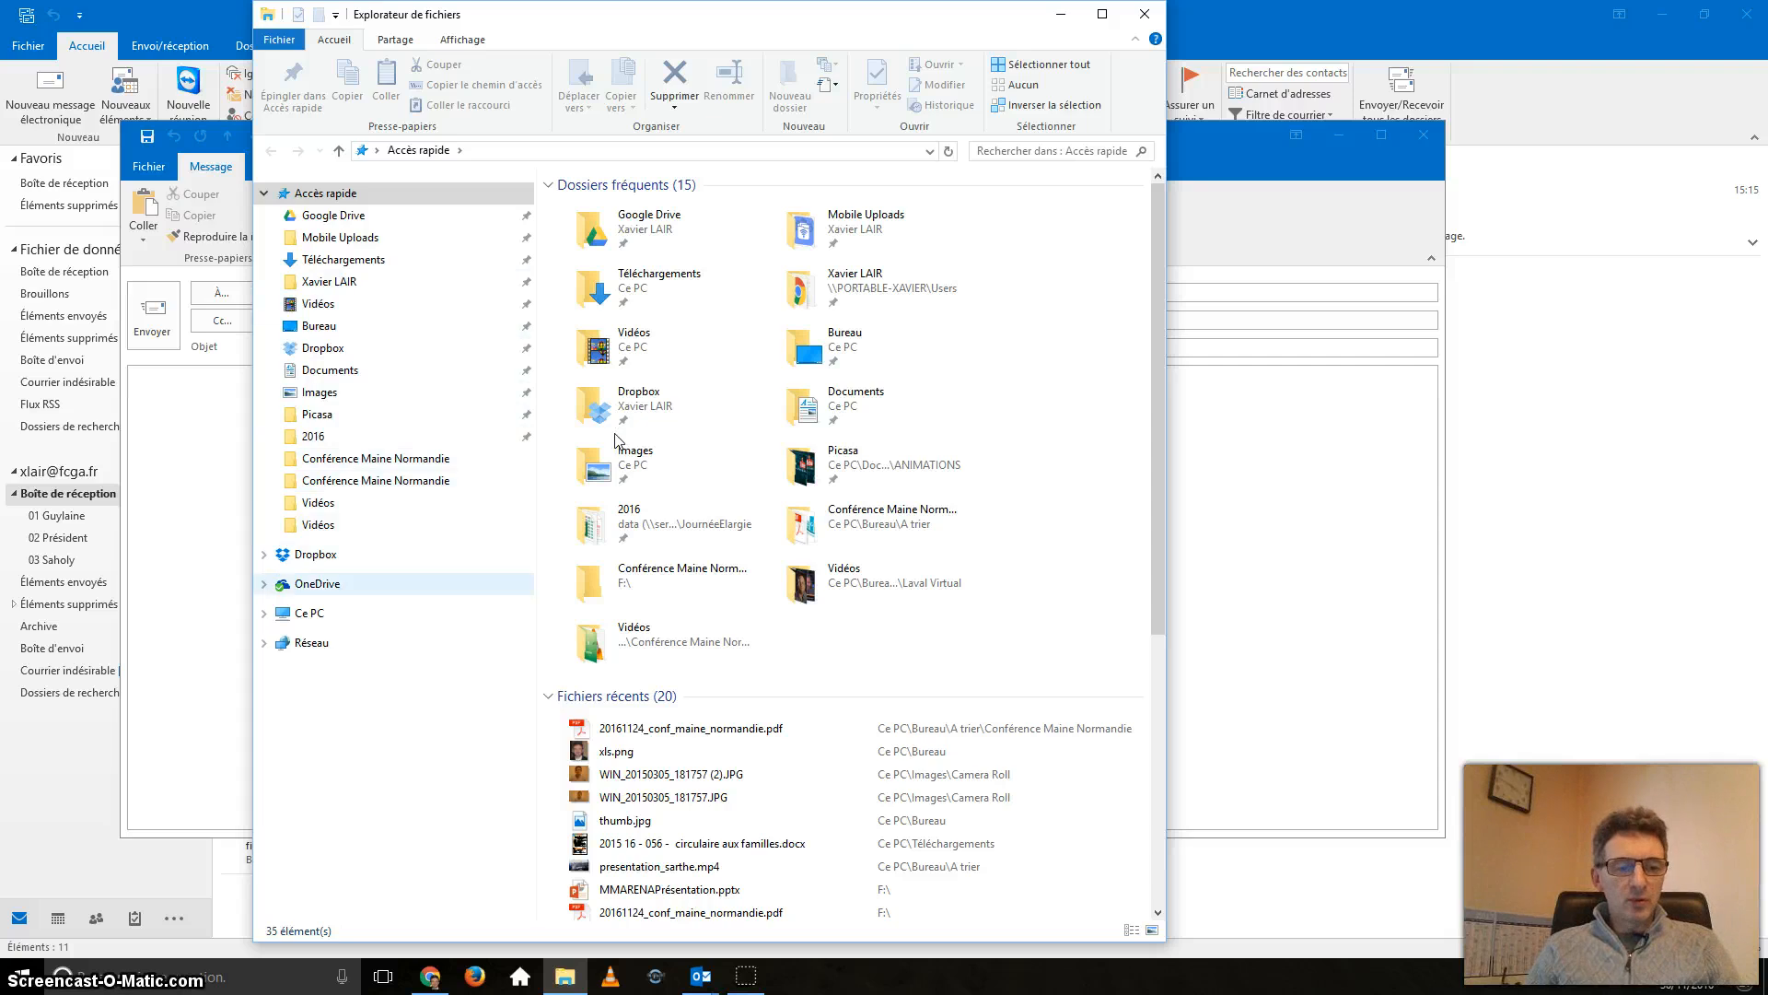
In OneDrive, open calameo.docx to check its content, then close it.
left_click(317, 583)
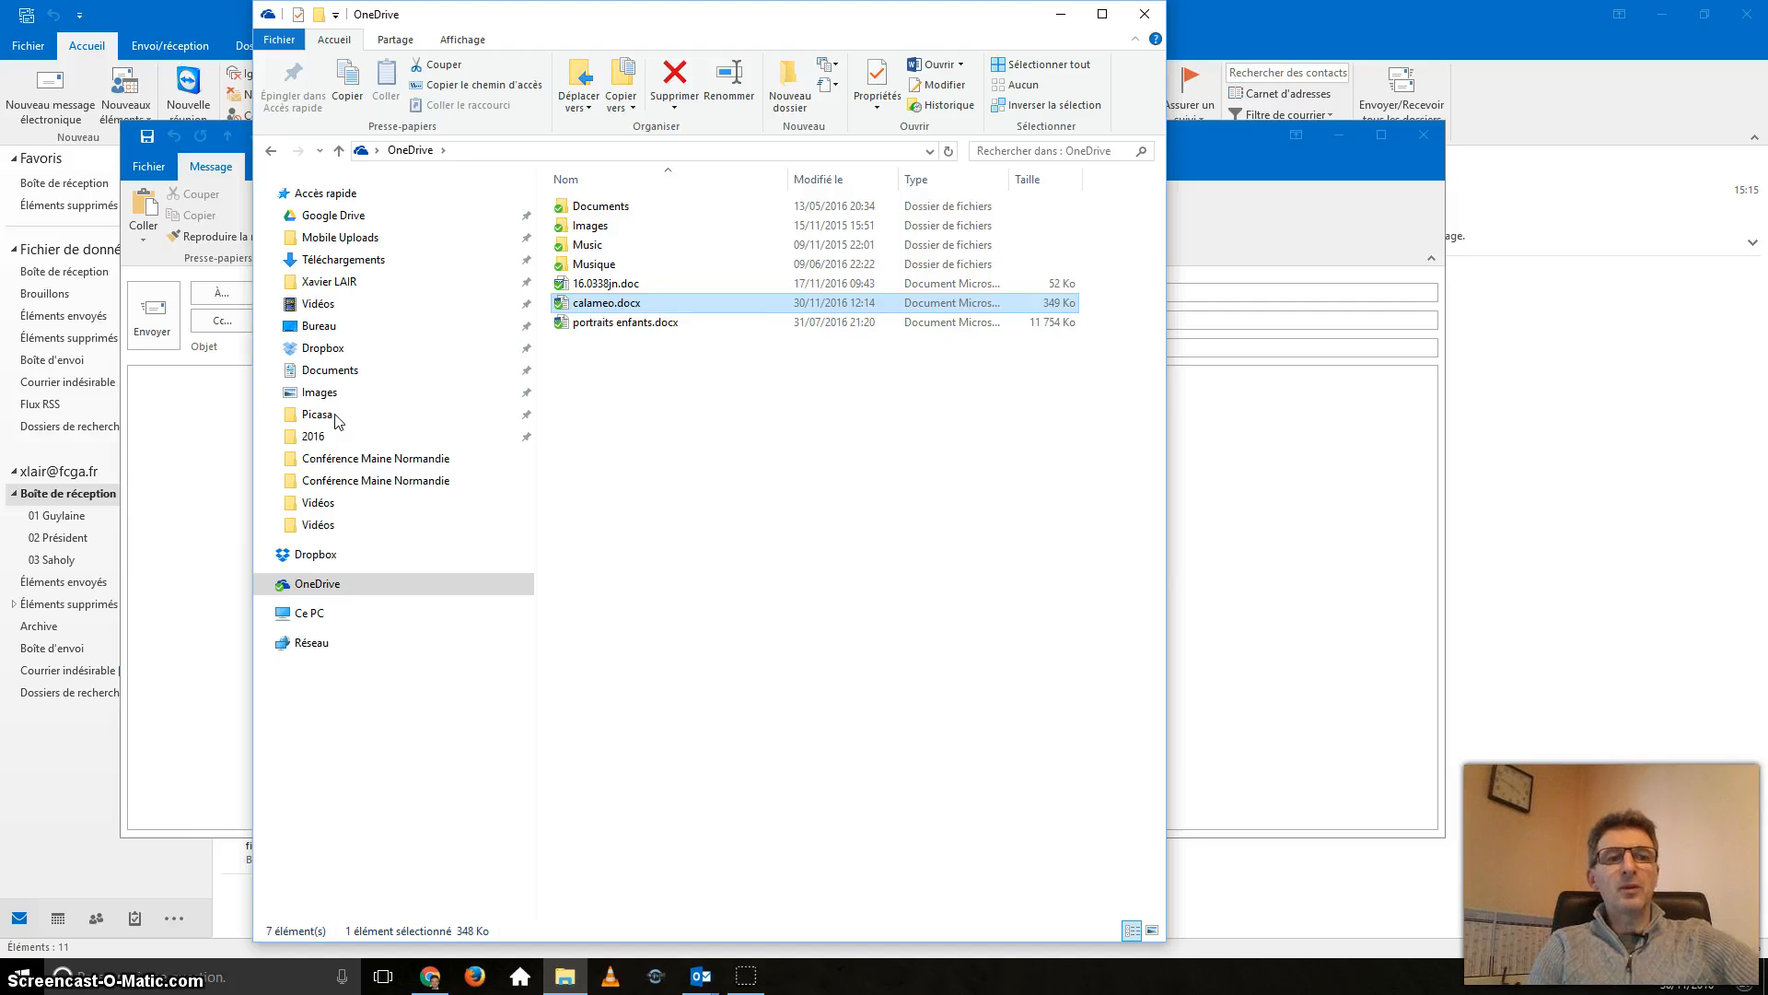
key("Return")
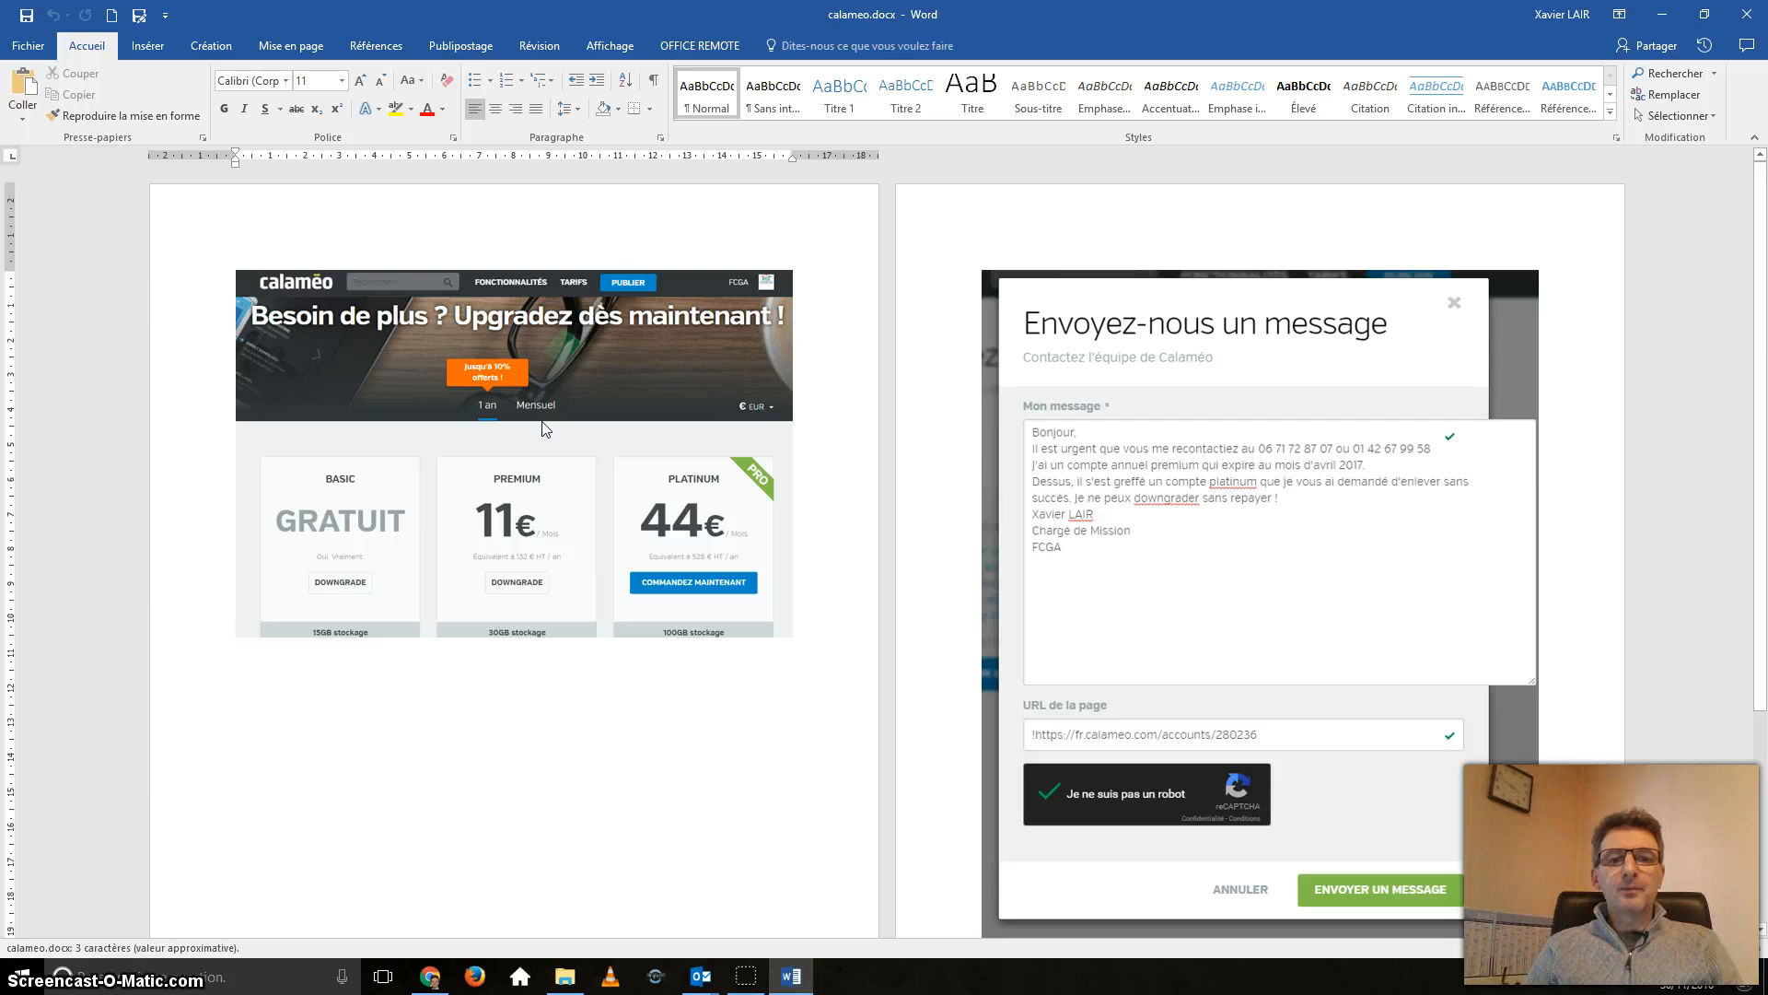
key("alt+F4")
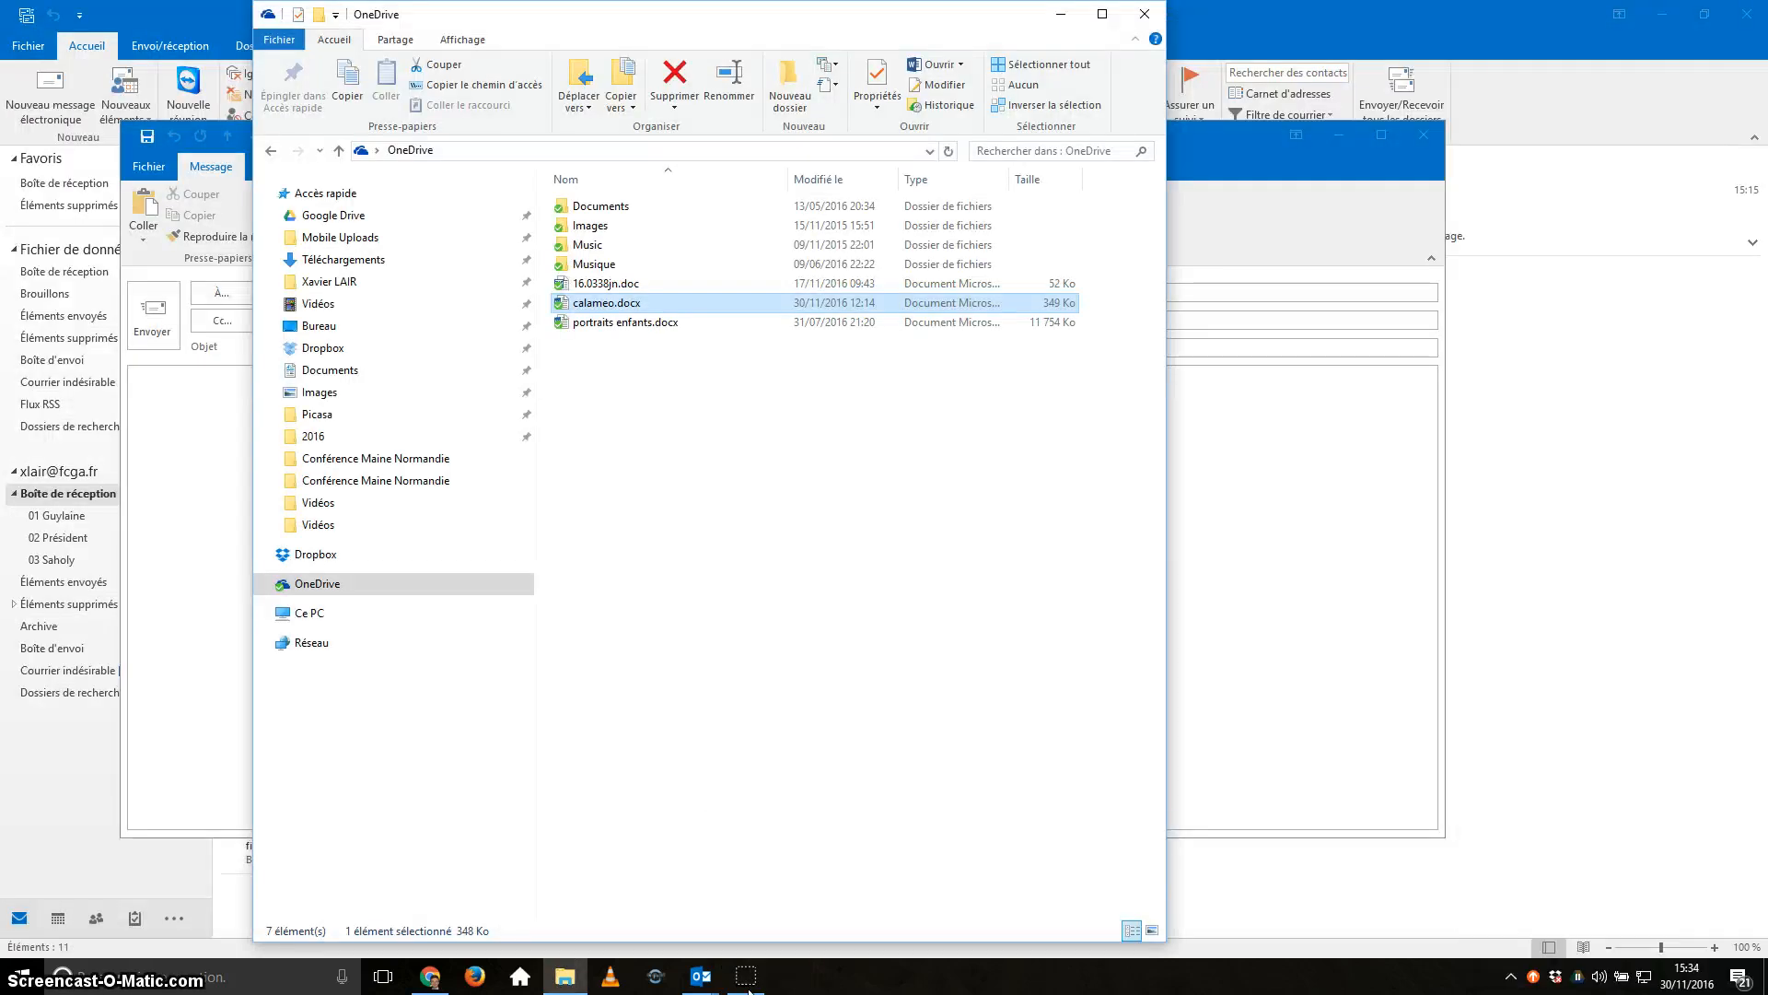
Copy a OneDrive sharing link for calameo.docx and return to the TEST draft.
key("shift+F10")
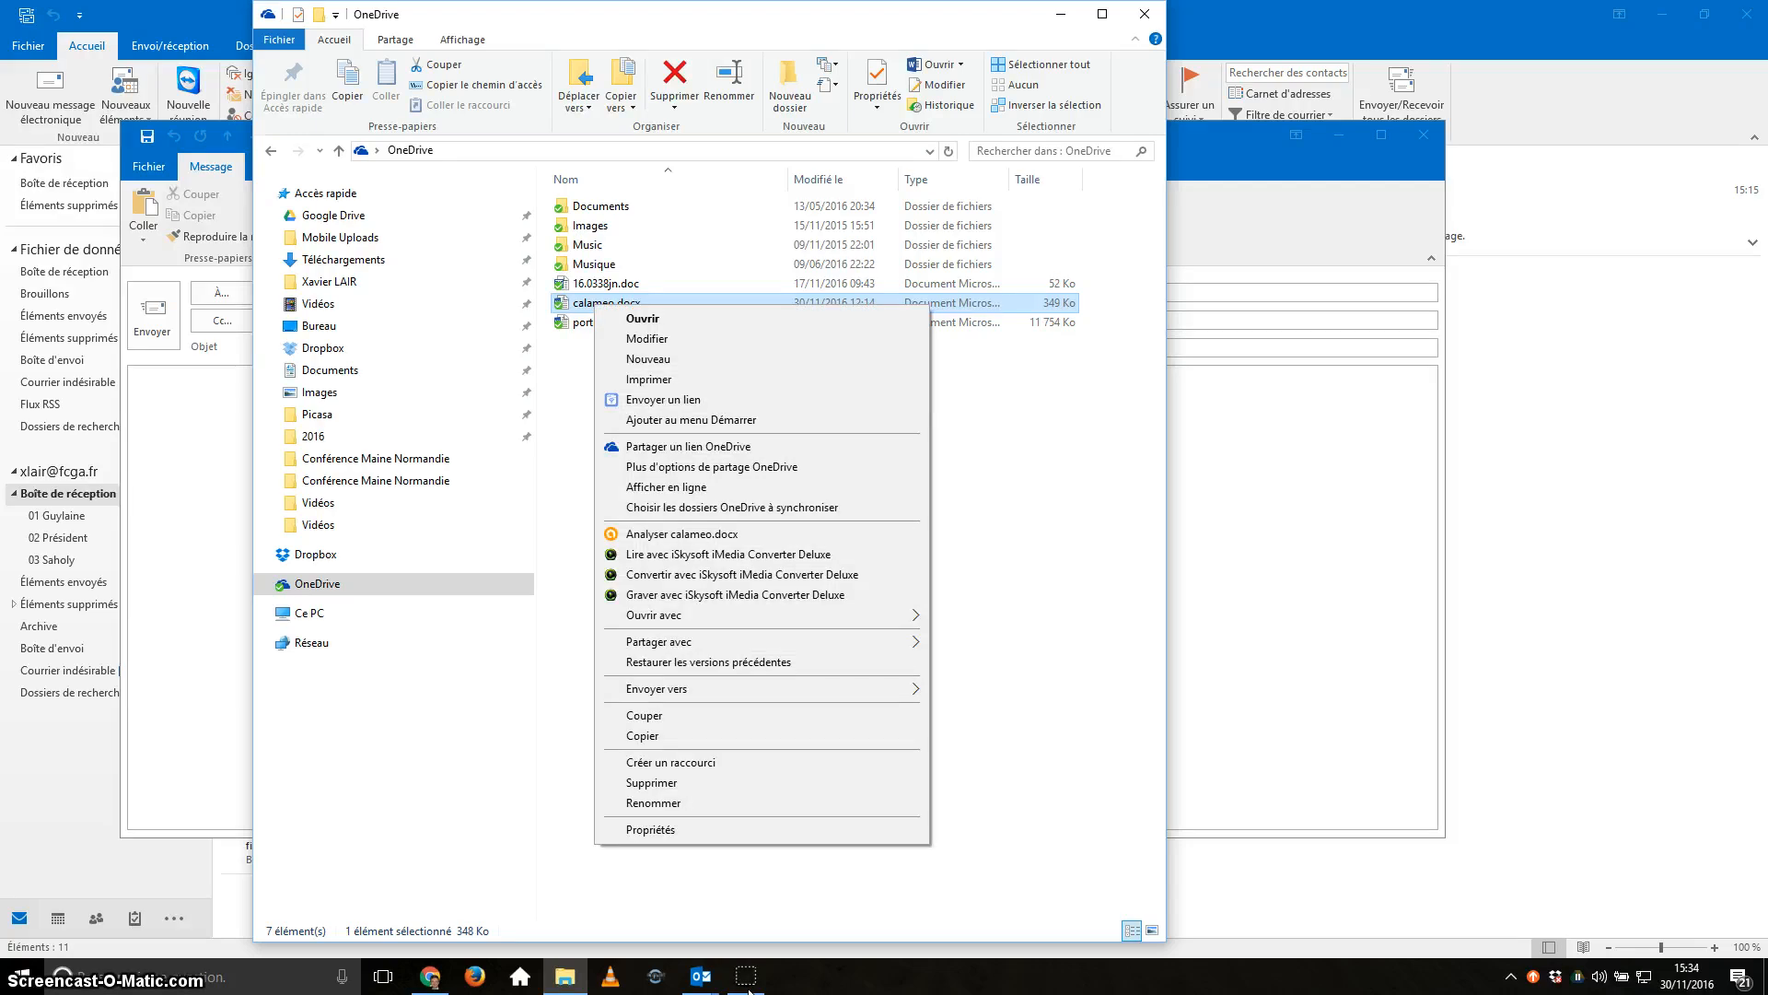
key("Down")
key("Down")
key("Down")
key("Down")
key("Down")
key("Down")
key("Down")
key("Down")
key("Up")
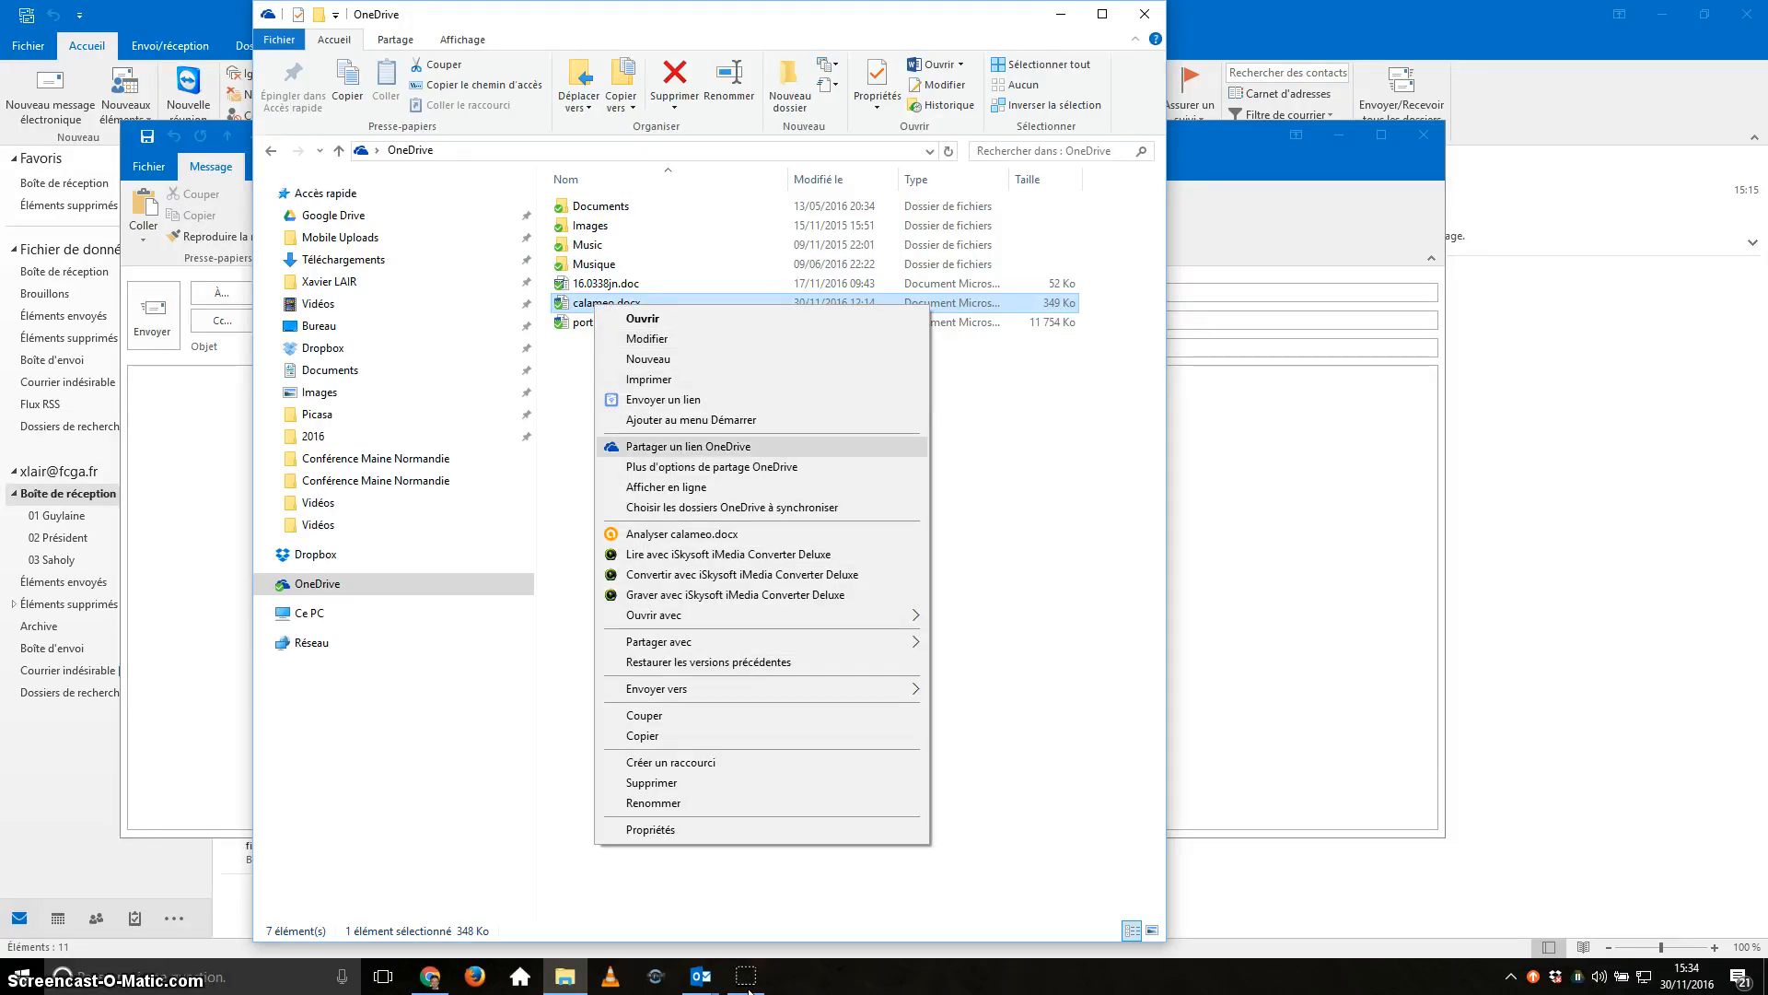
key("Return")
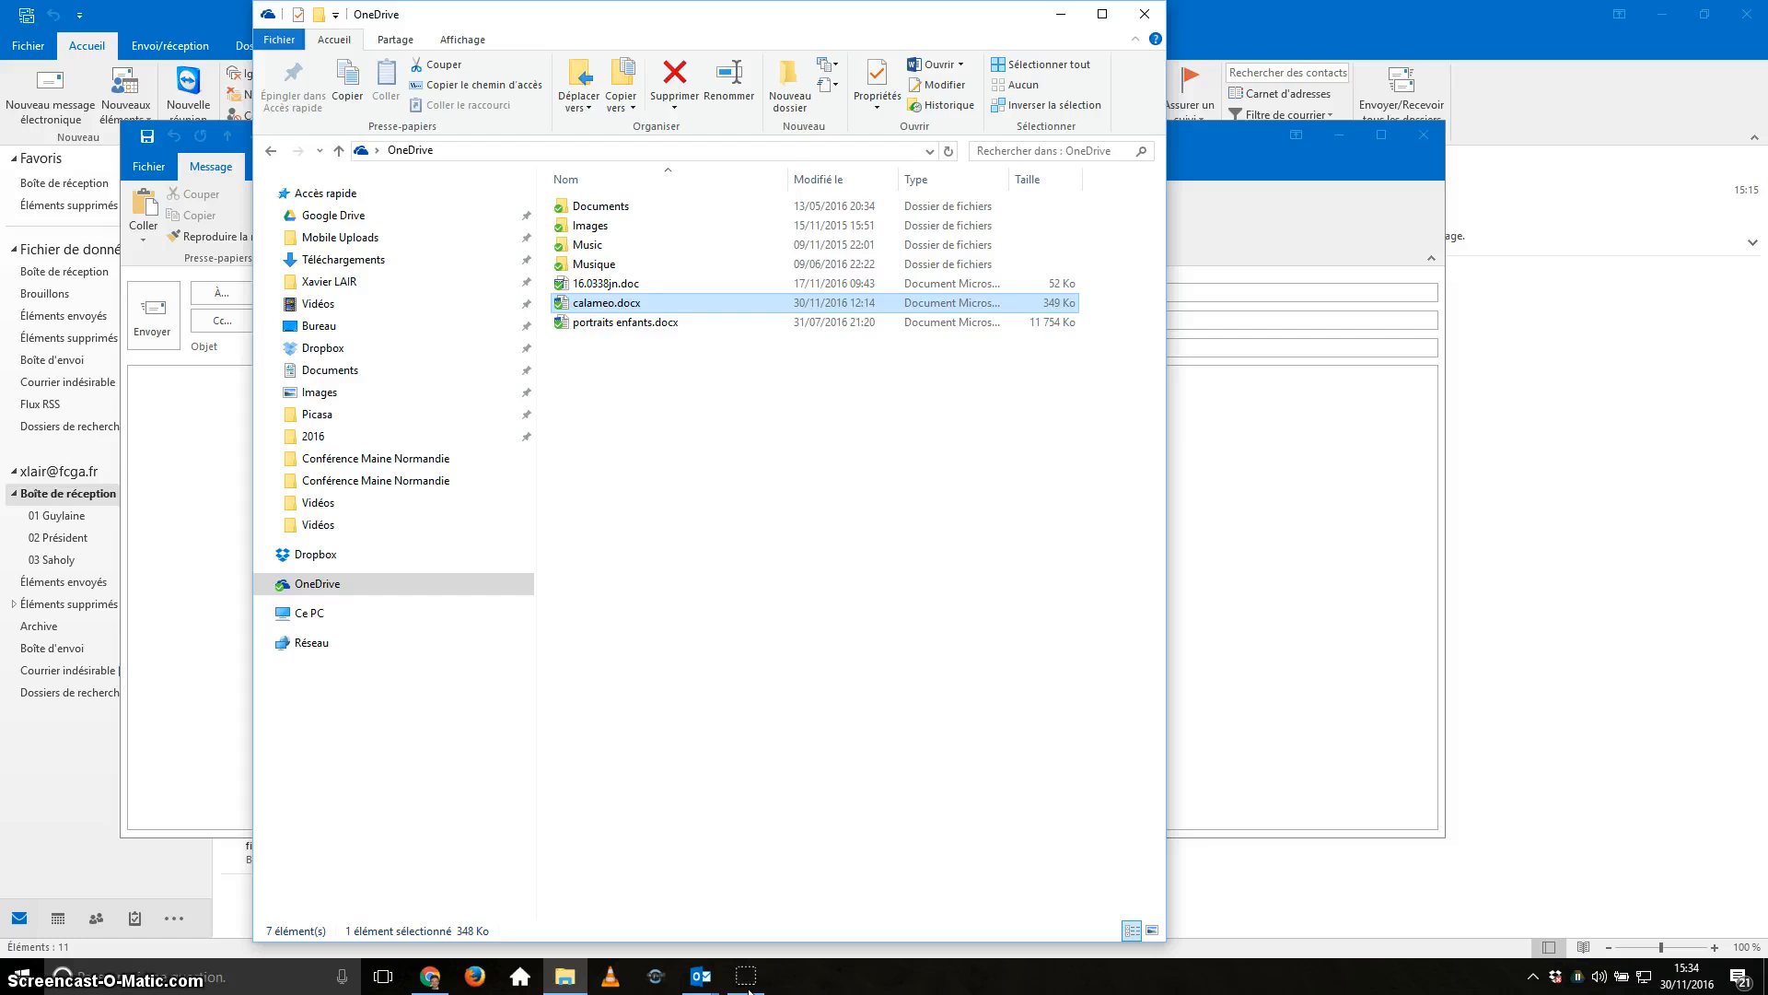
key("alt+Tab")
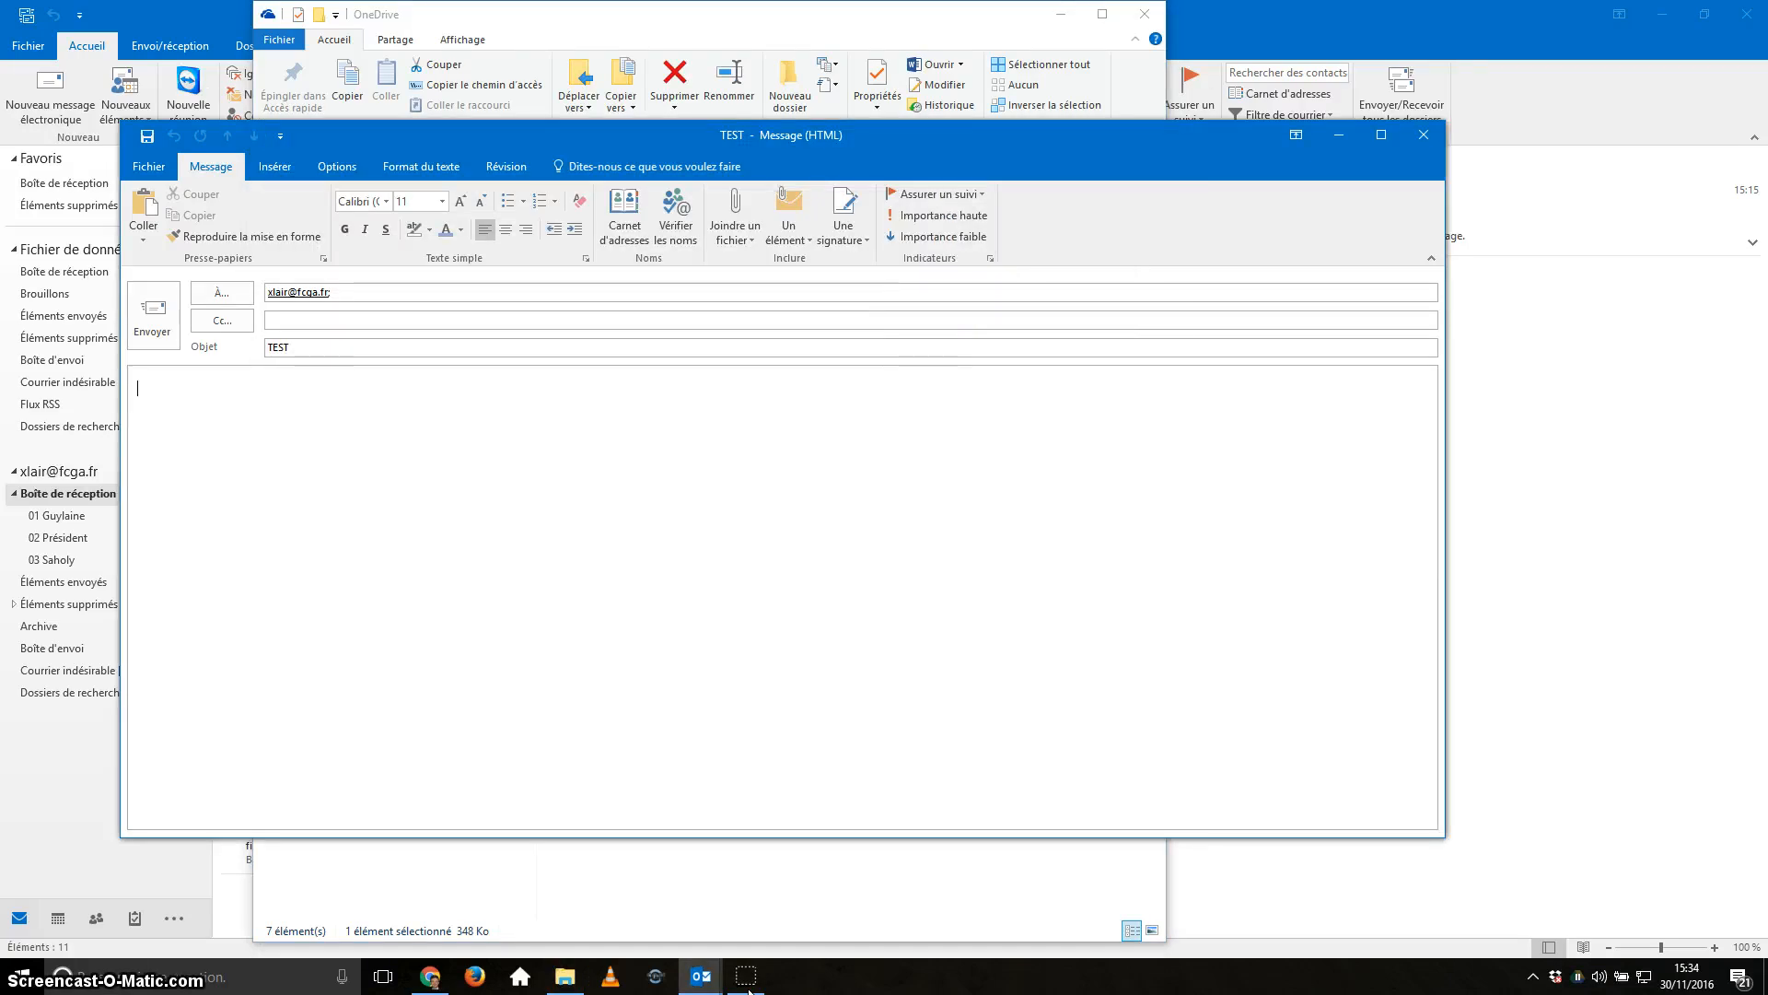
Paste the OneDrive link into the body as a live link with a blank line above.
key("Return")
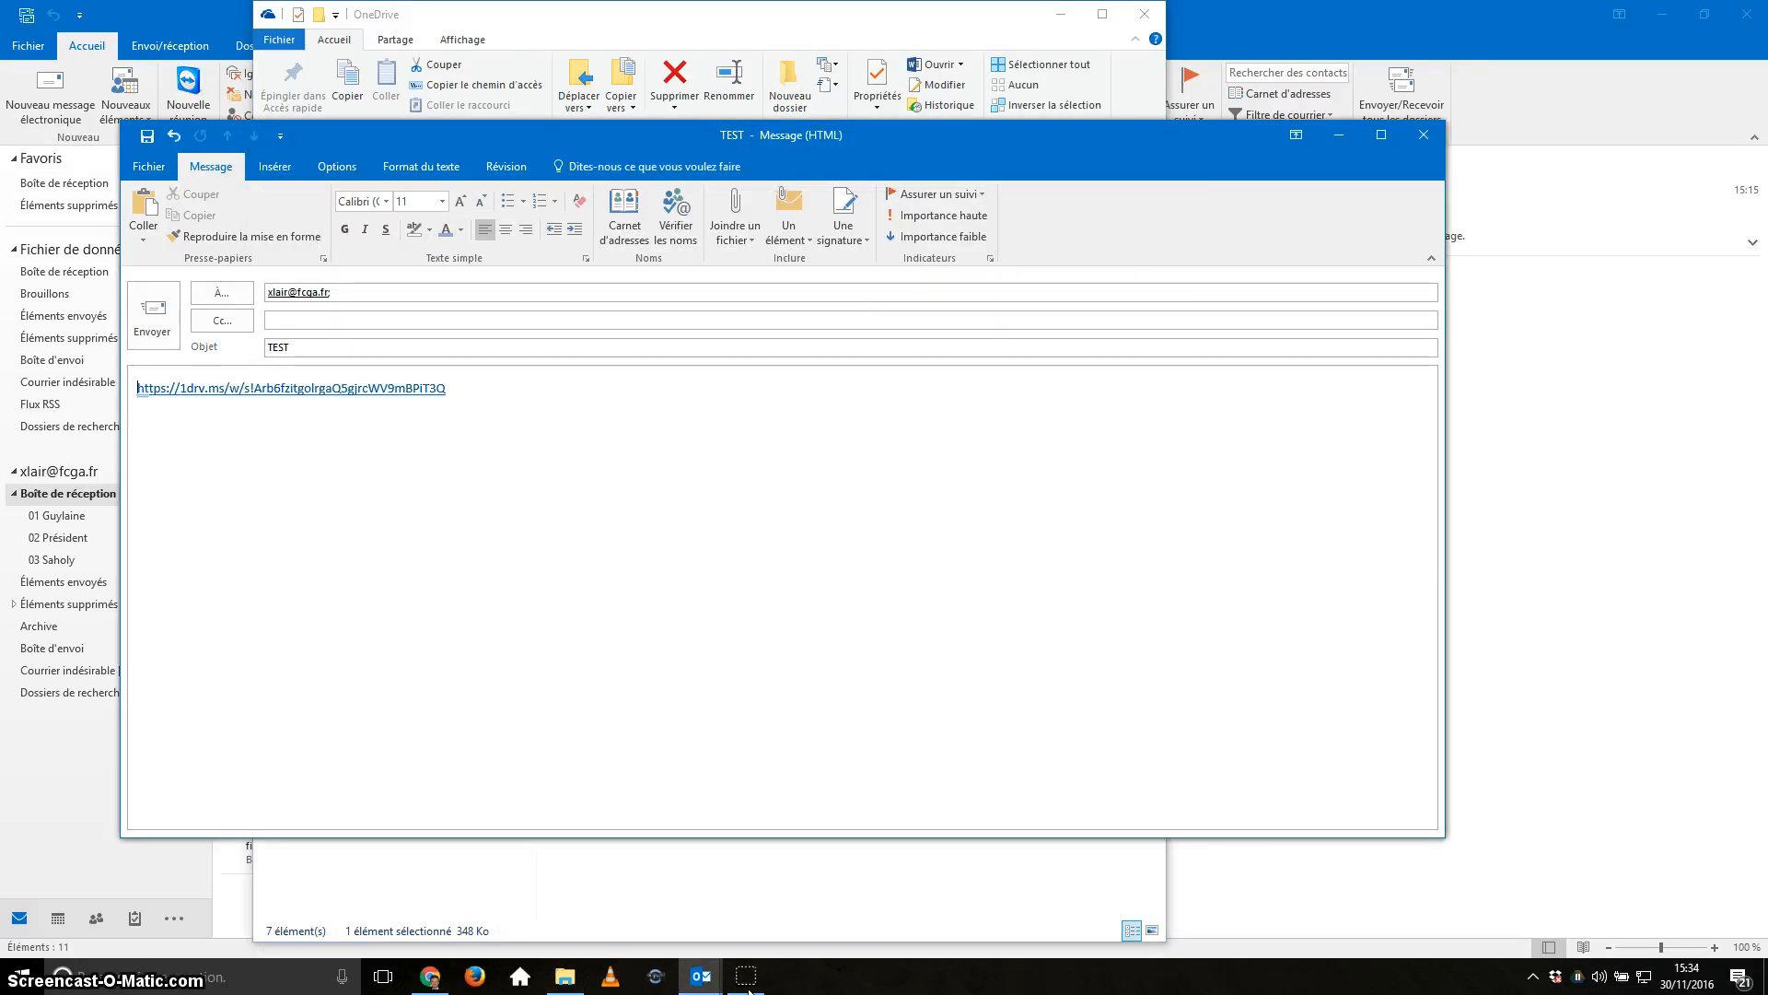
key("Return")
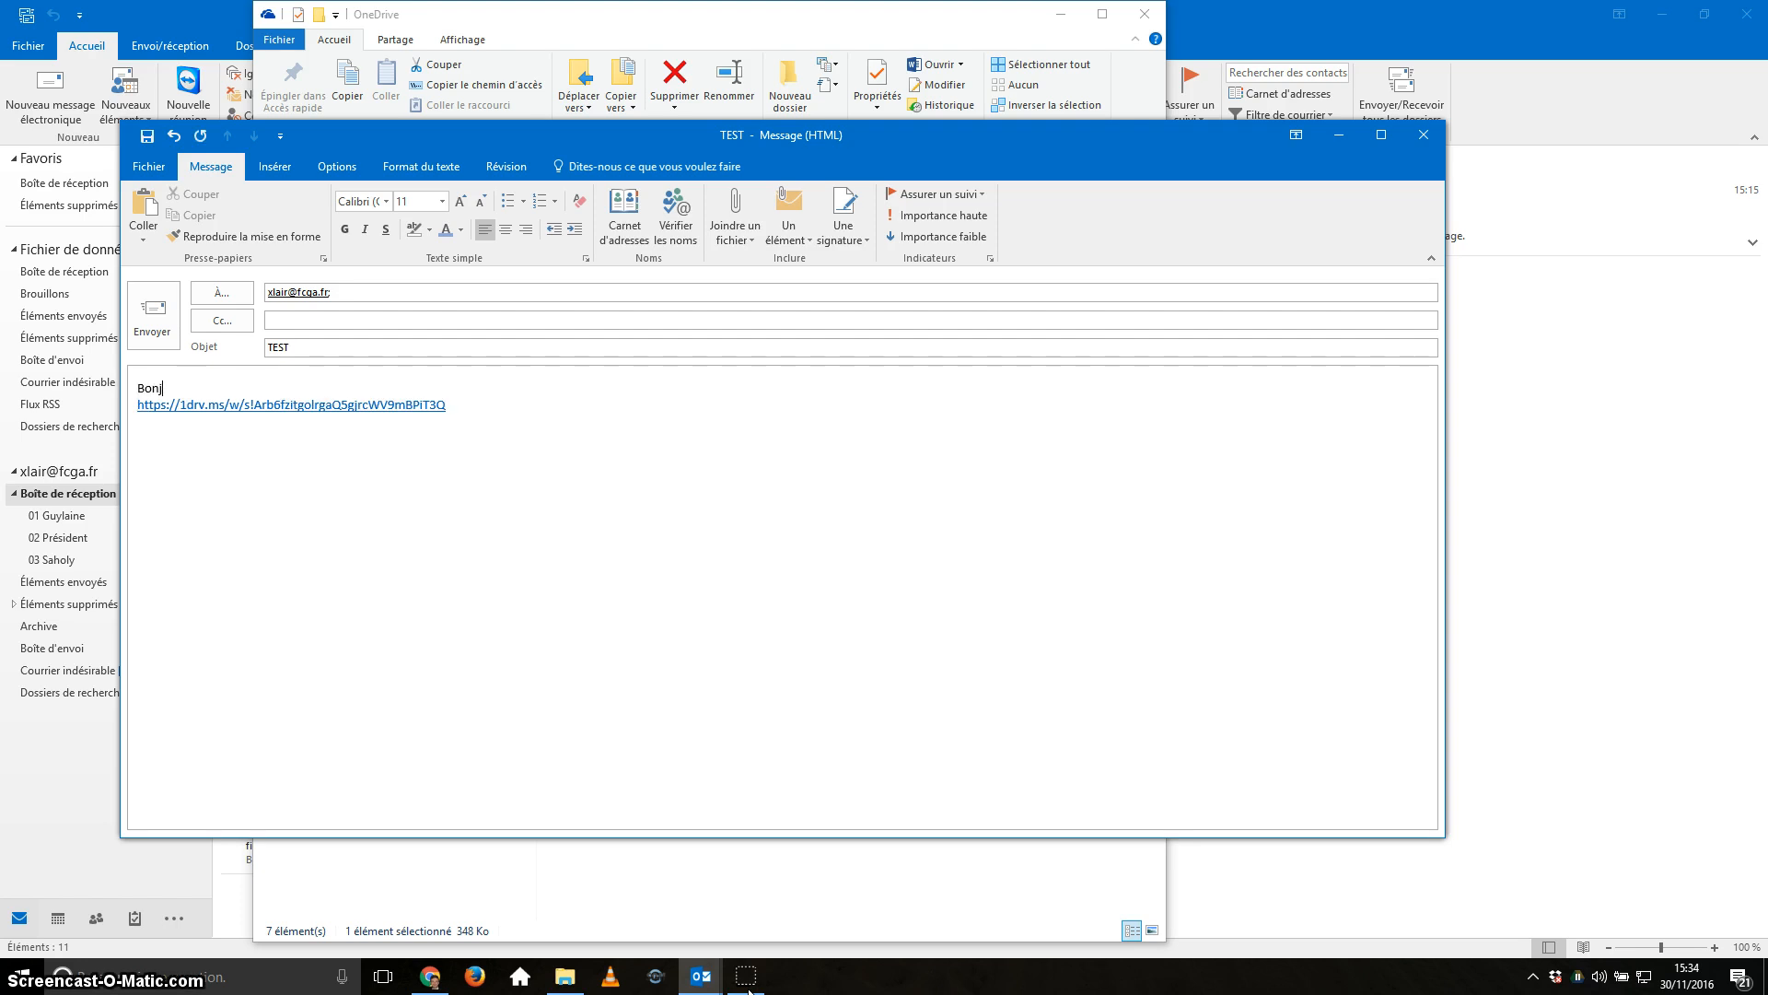
Write 'Bonjour,', 'Je mets à ta disposition ce fichier.', 'Peux-tu me dire ce que tu en penses' and your signature.
type("Bonjour,")
key("Return")
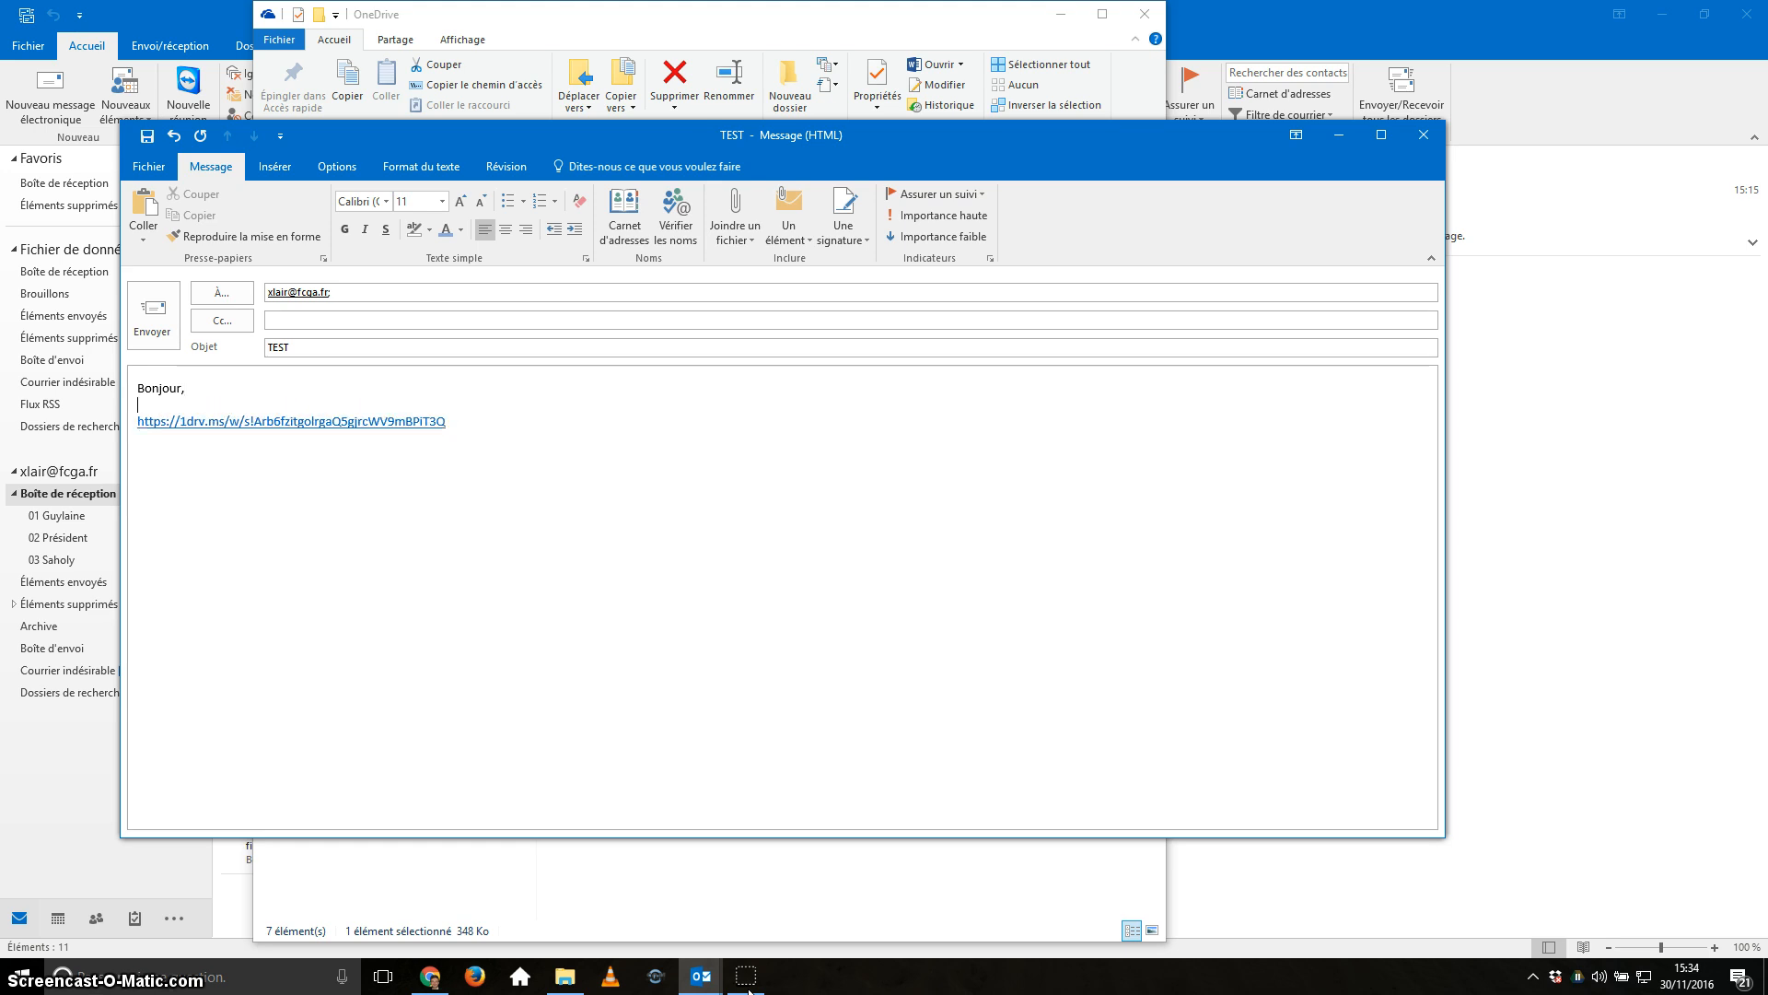
type("Je mets à ta disposition ce fichier.")
key("Return")
type("Peu")
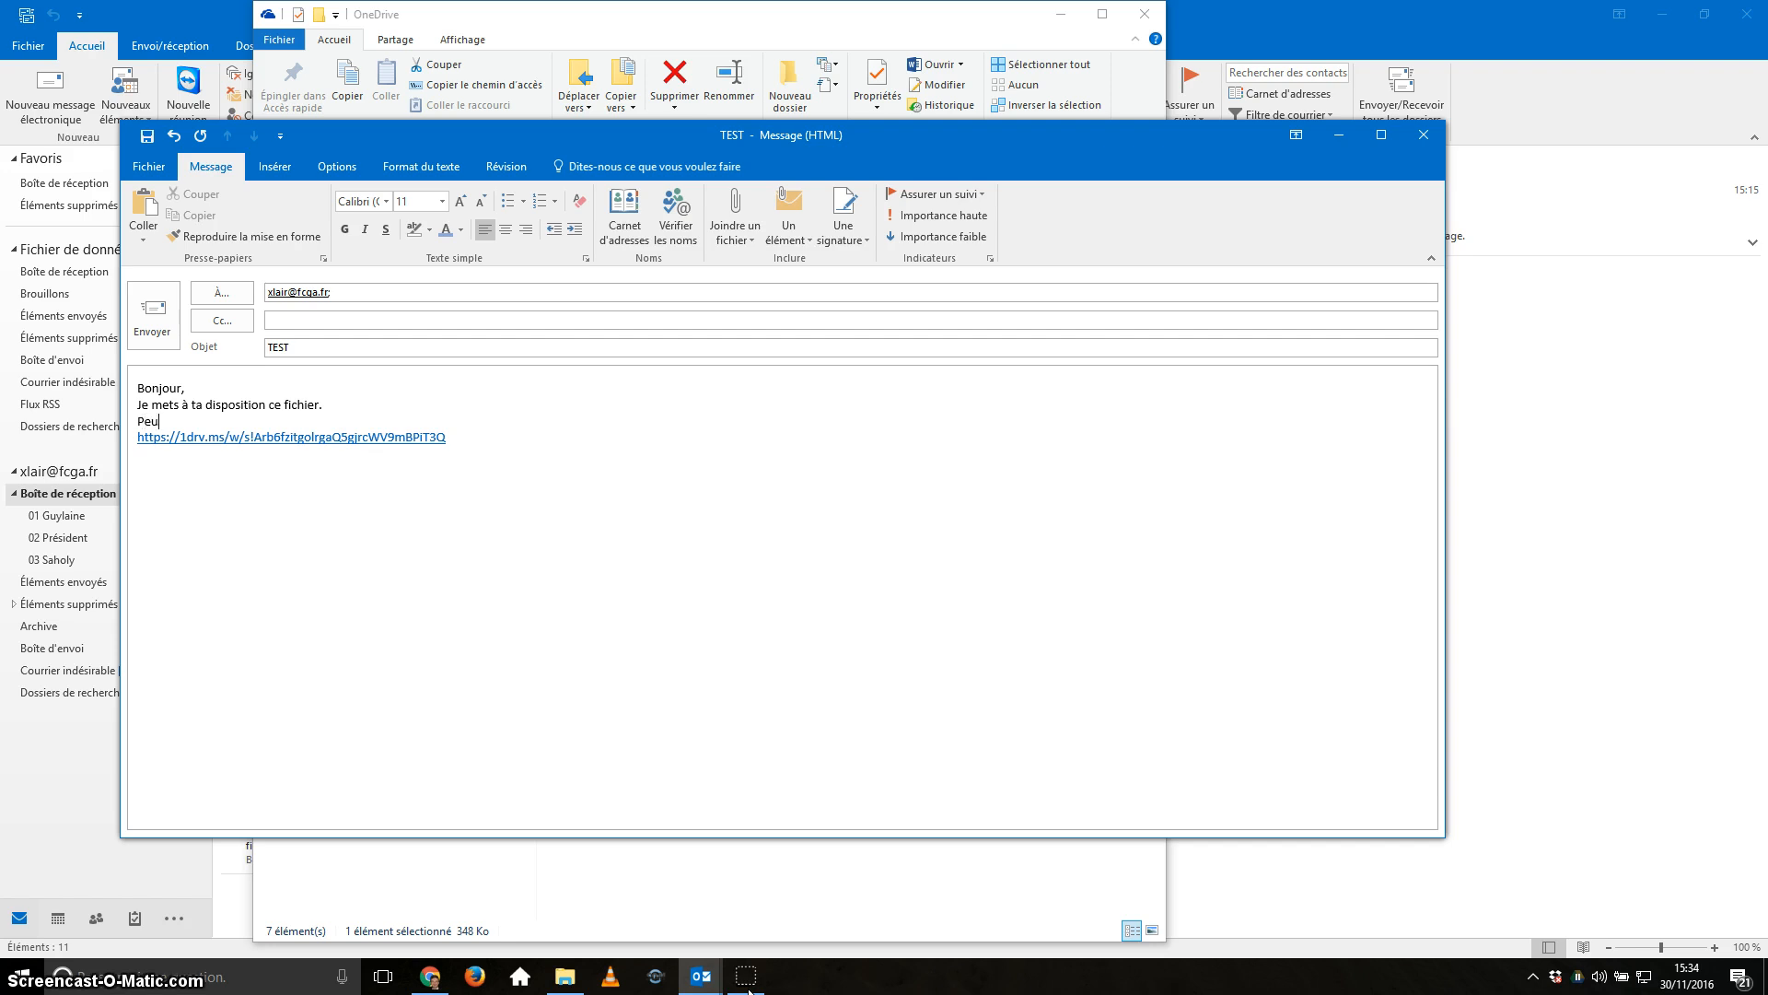
type("x-tu me dire")
type(" ce que tu en penses")
type("Xavier")
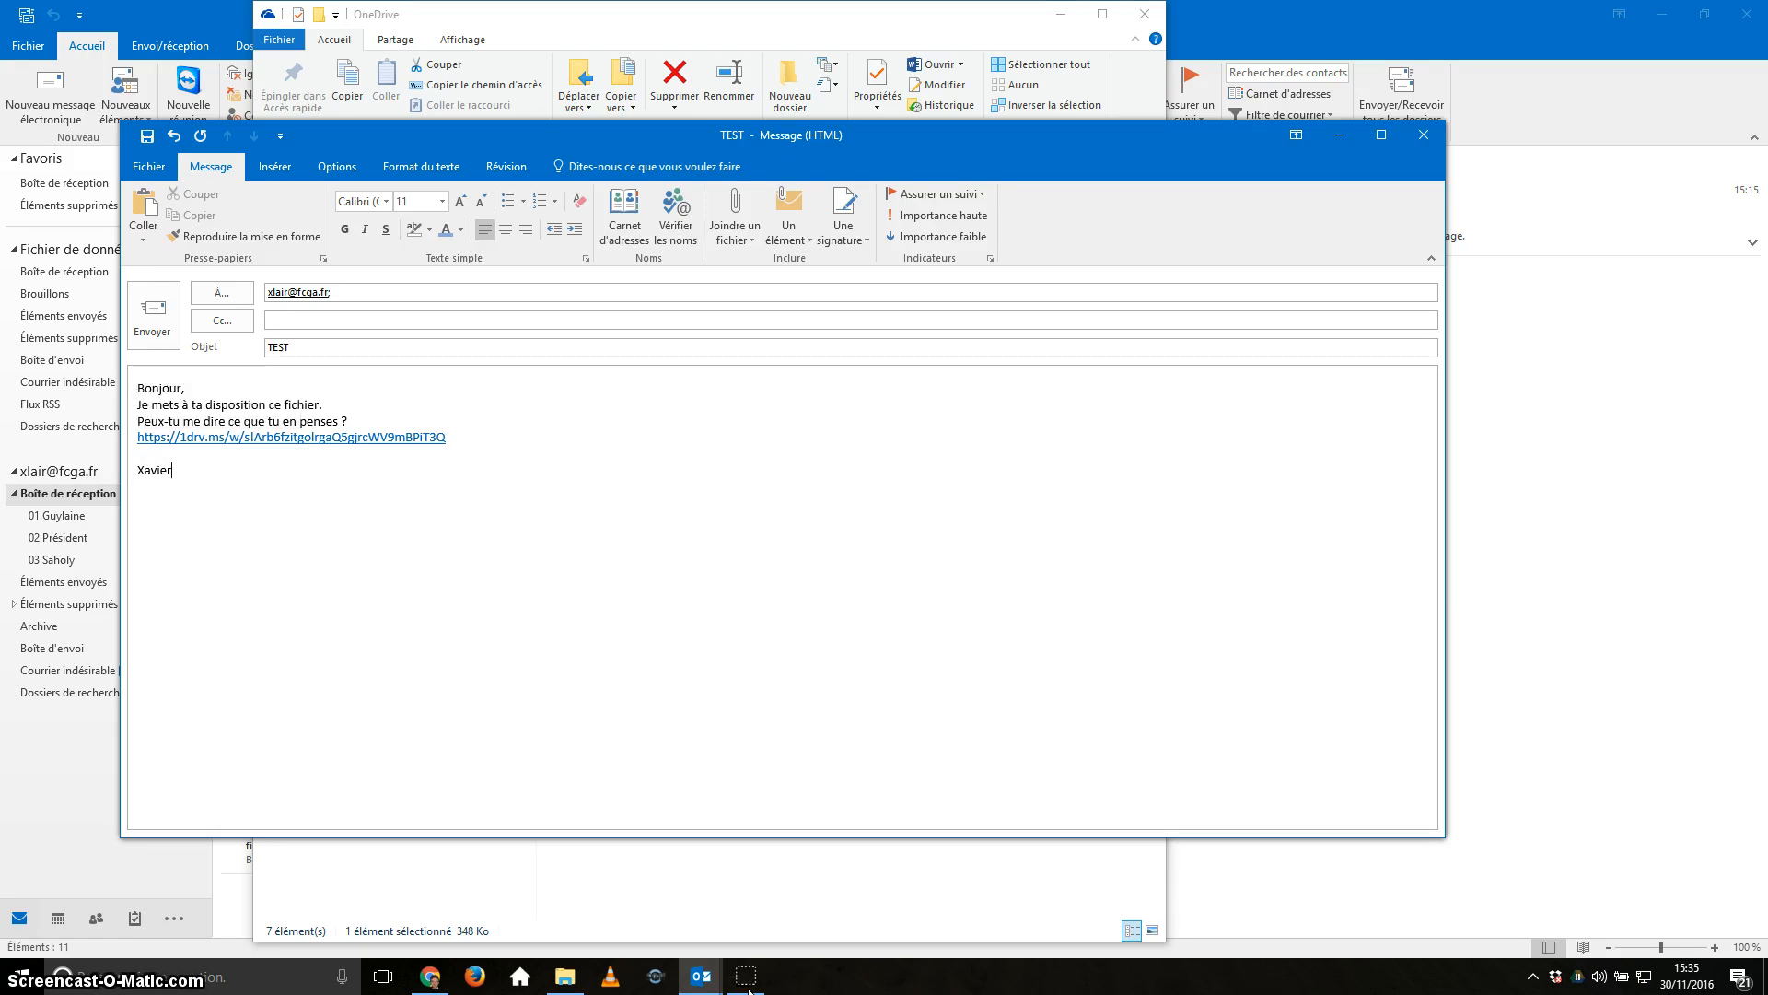
key("Return")
key("Return")
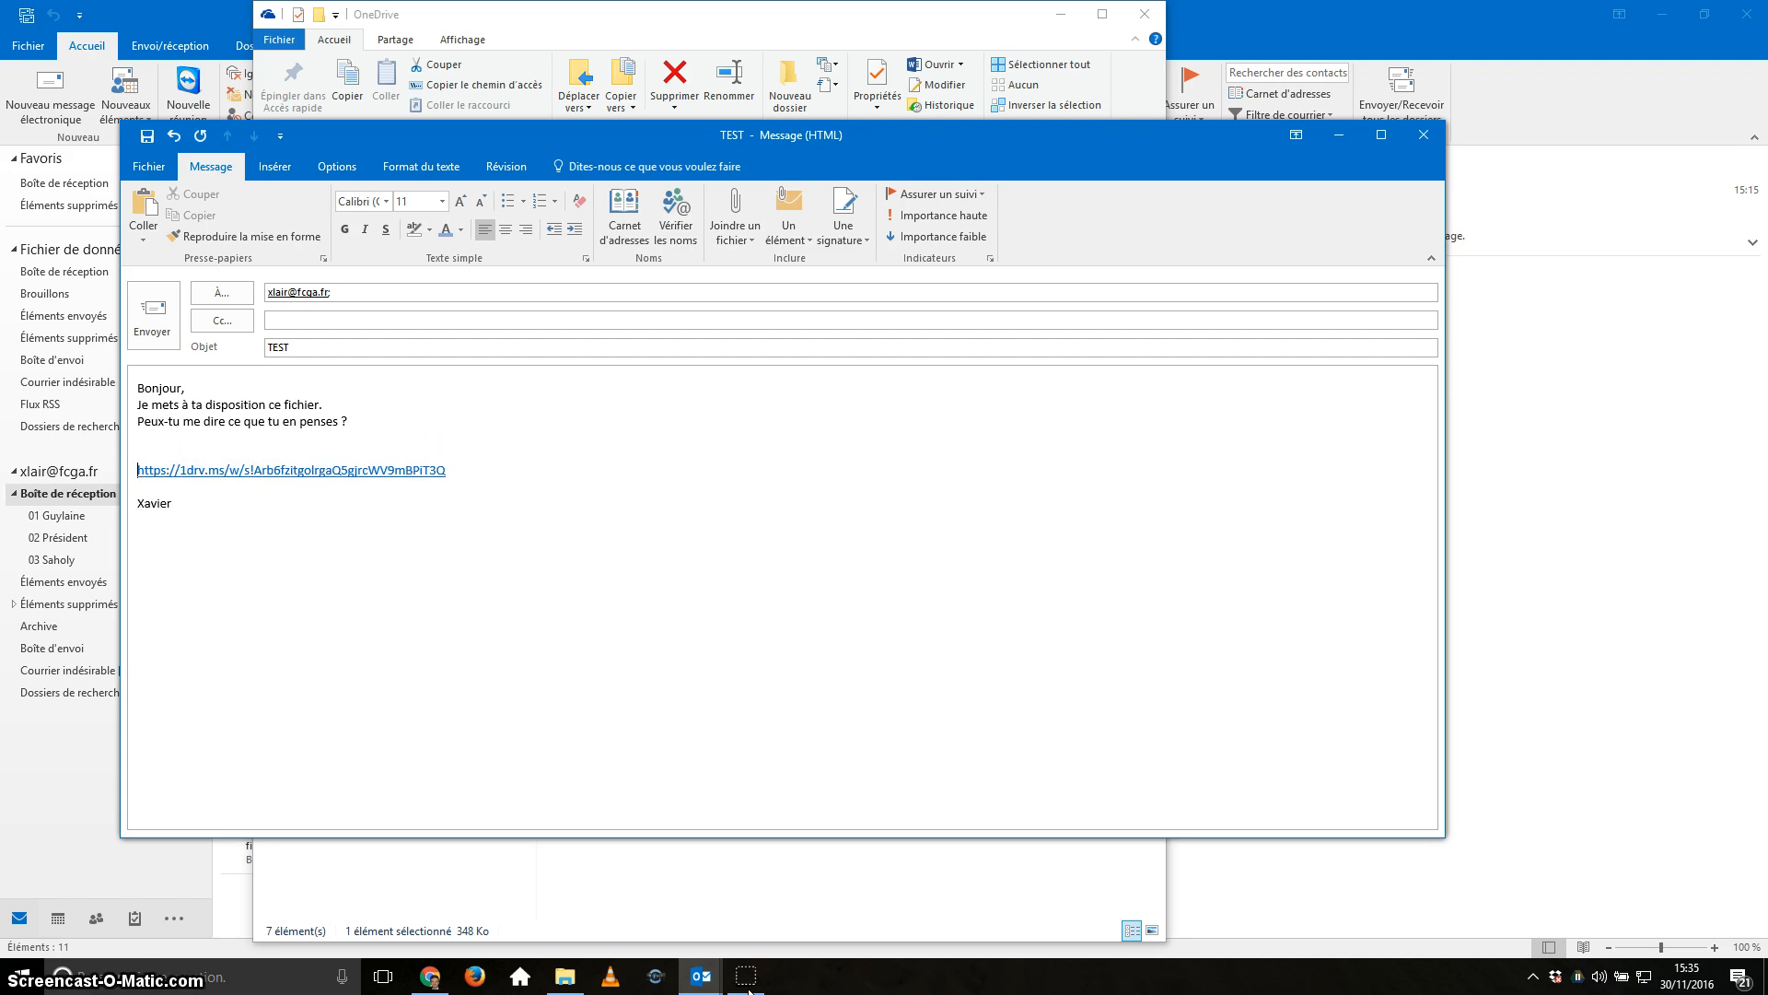
key("BackSpace")
key("BackSpace")
key("Return")
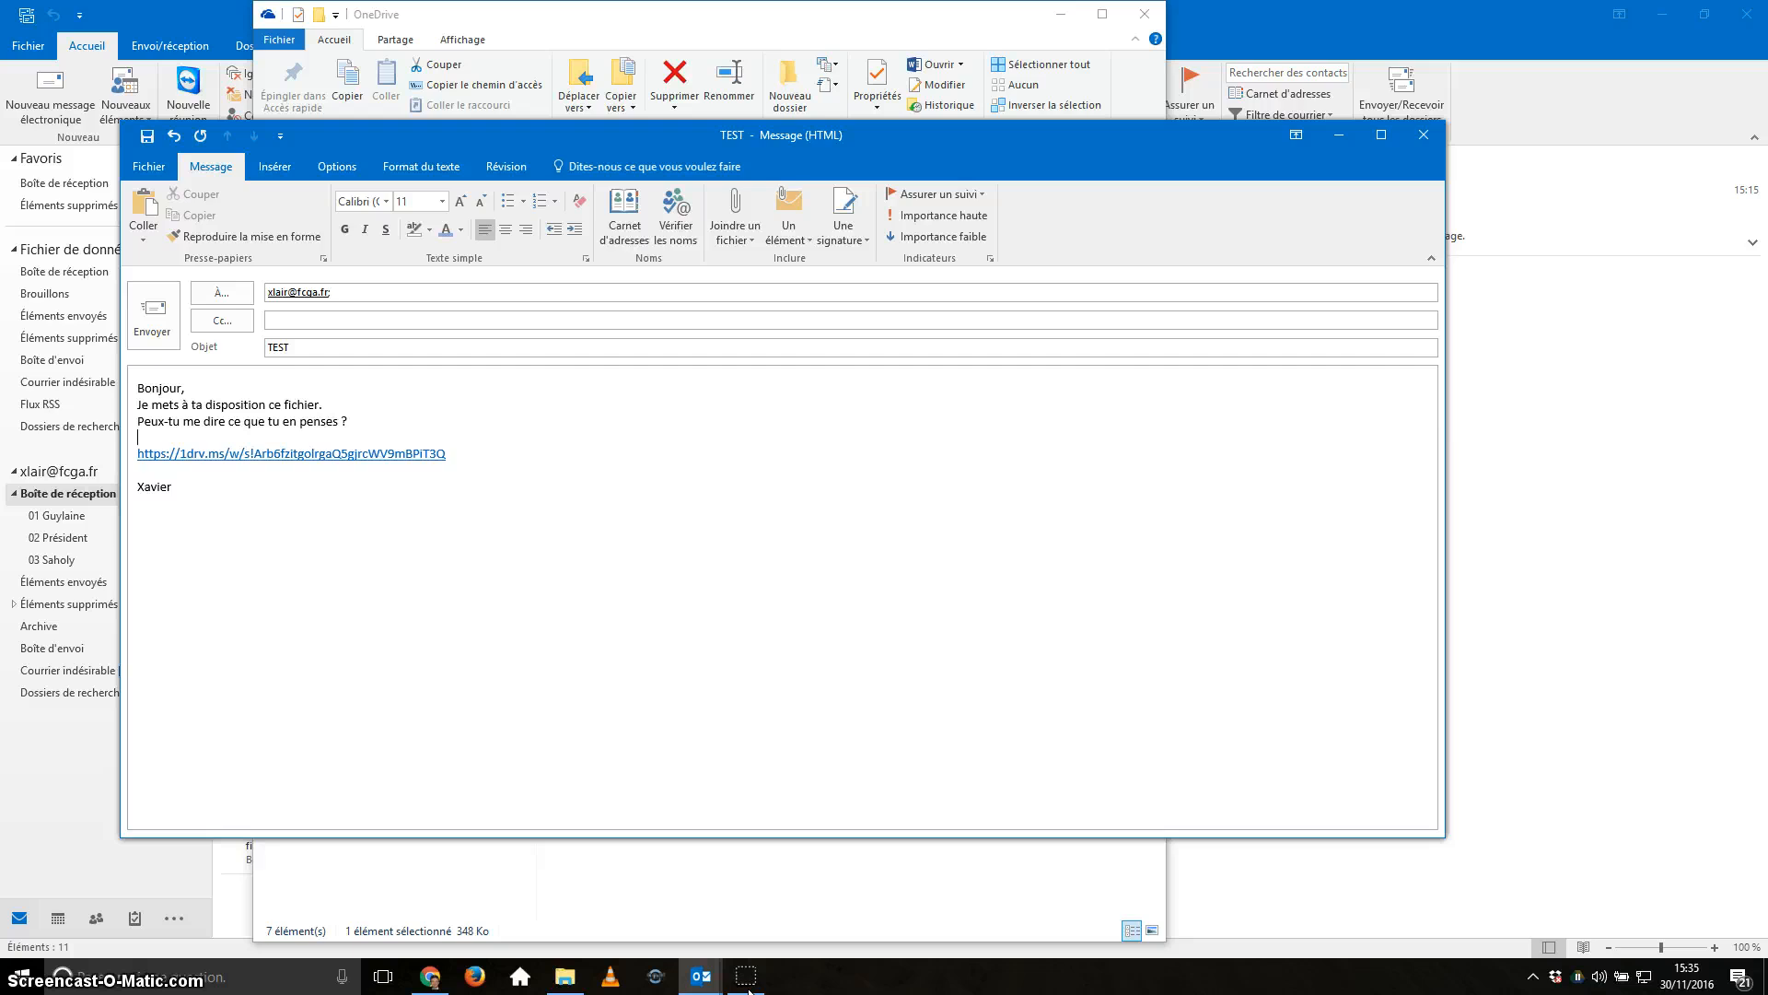
Add the line 'Cliquer ICI pour le télécharger' above the link, separated by blank lines.
key("Return")
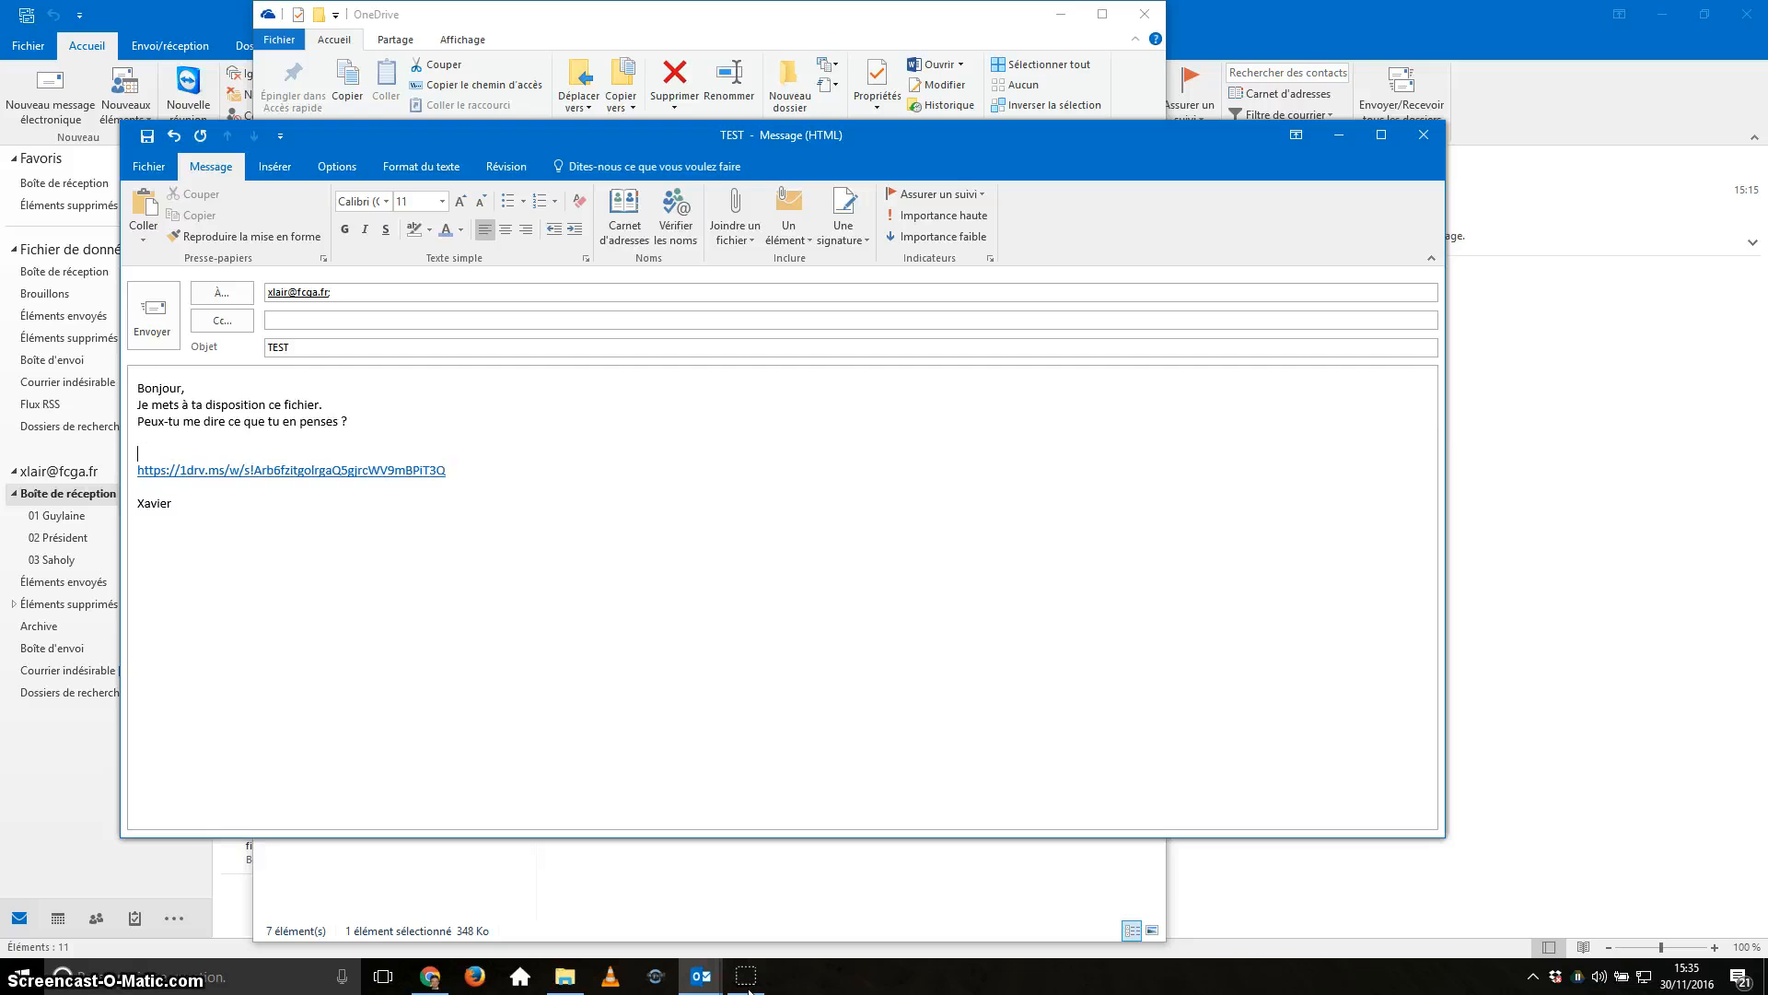
key("Return")
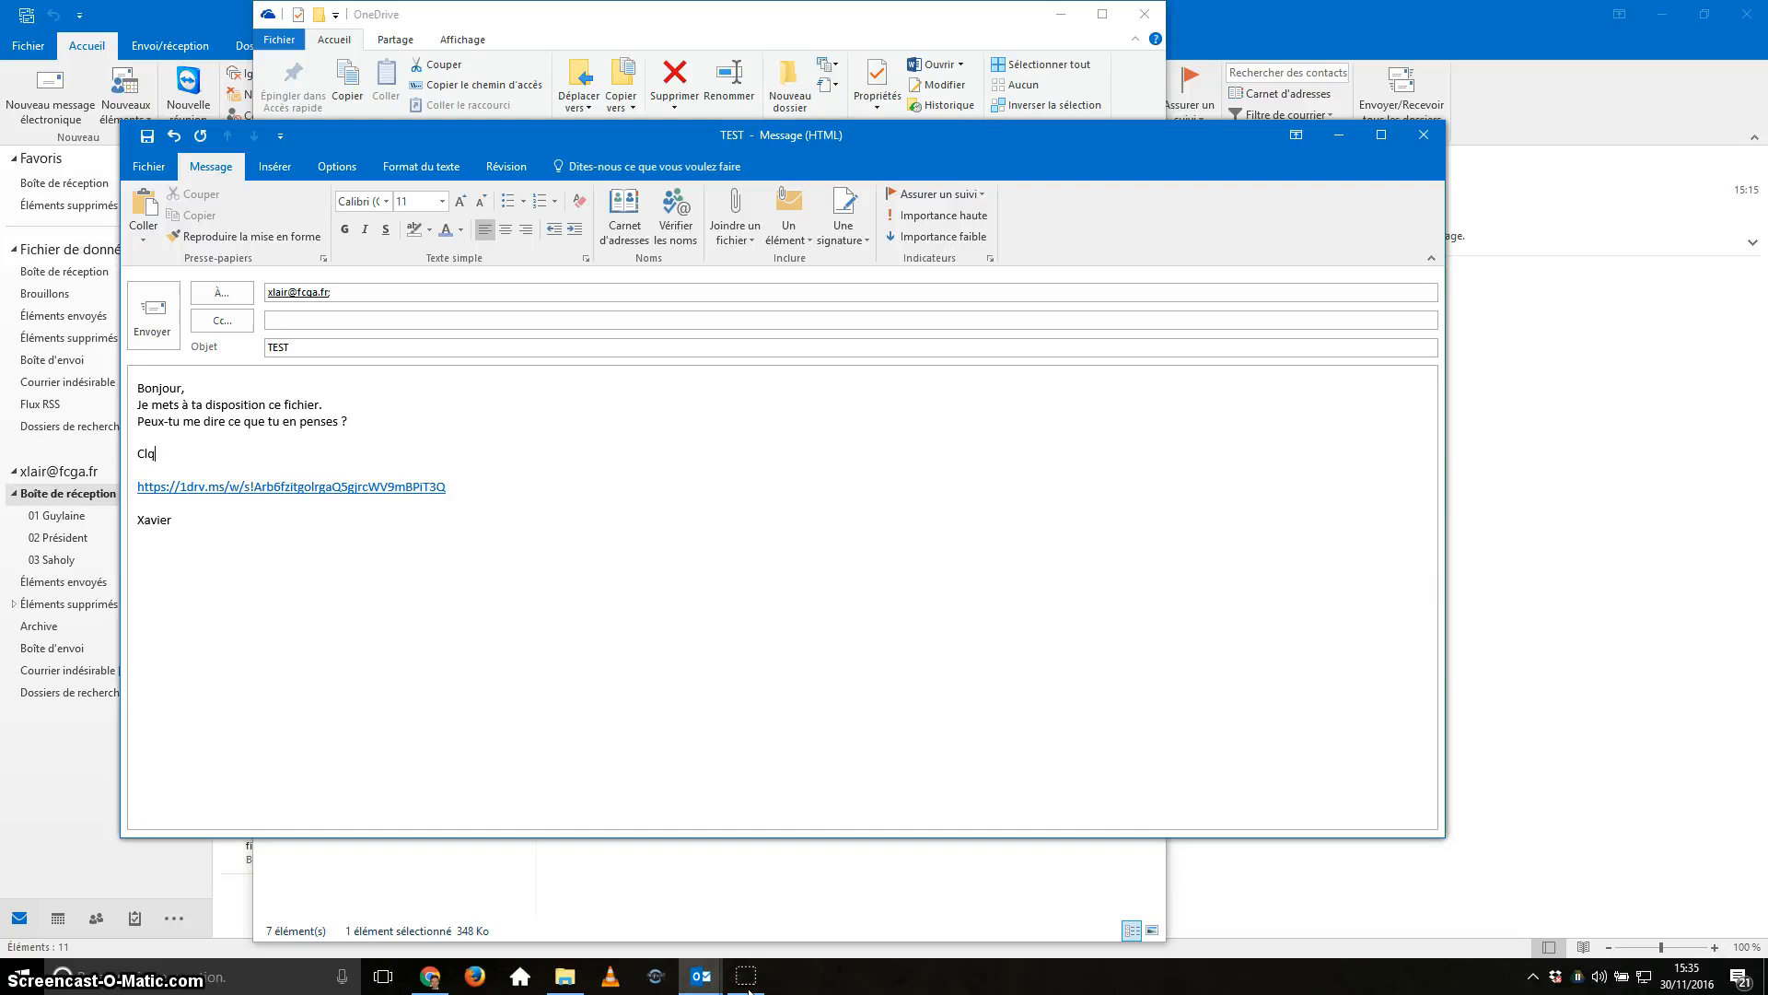
type("Clique ICI pour le télécharger")
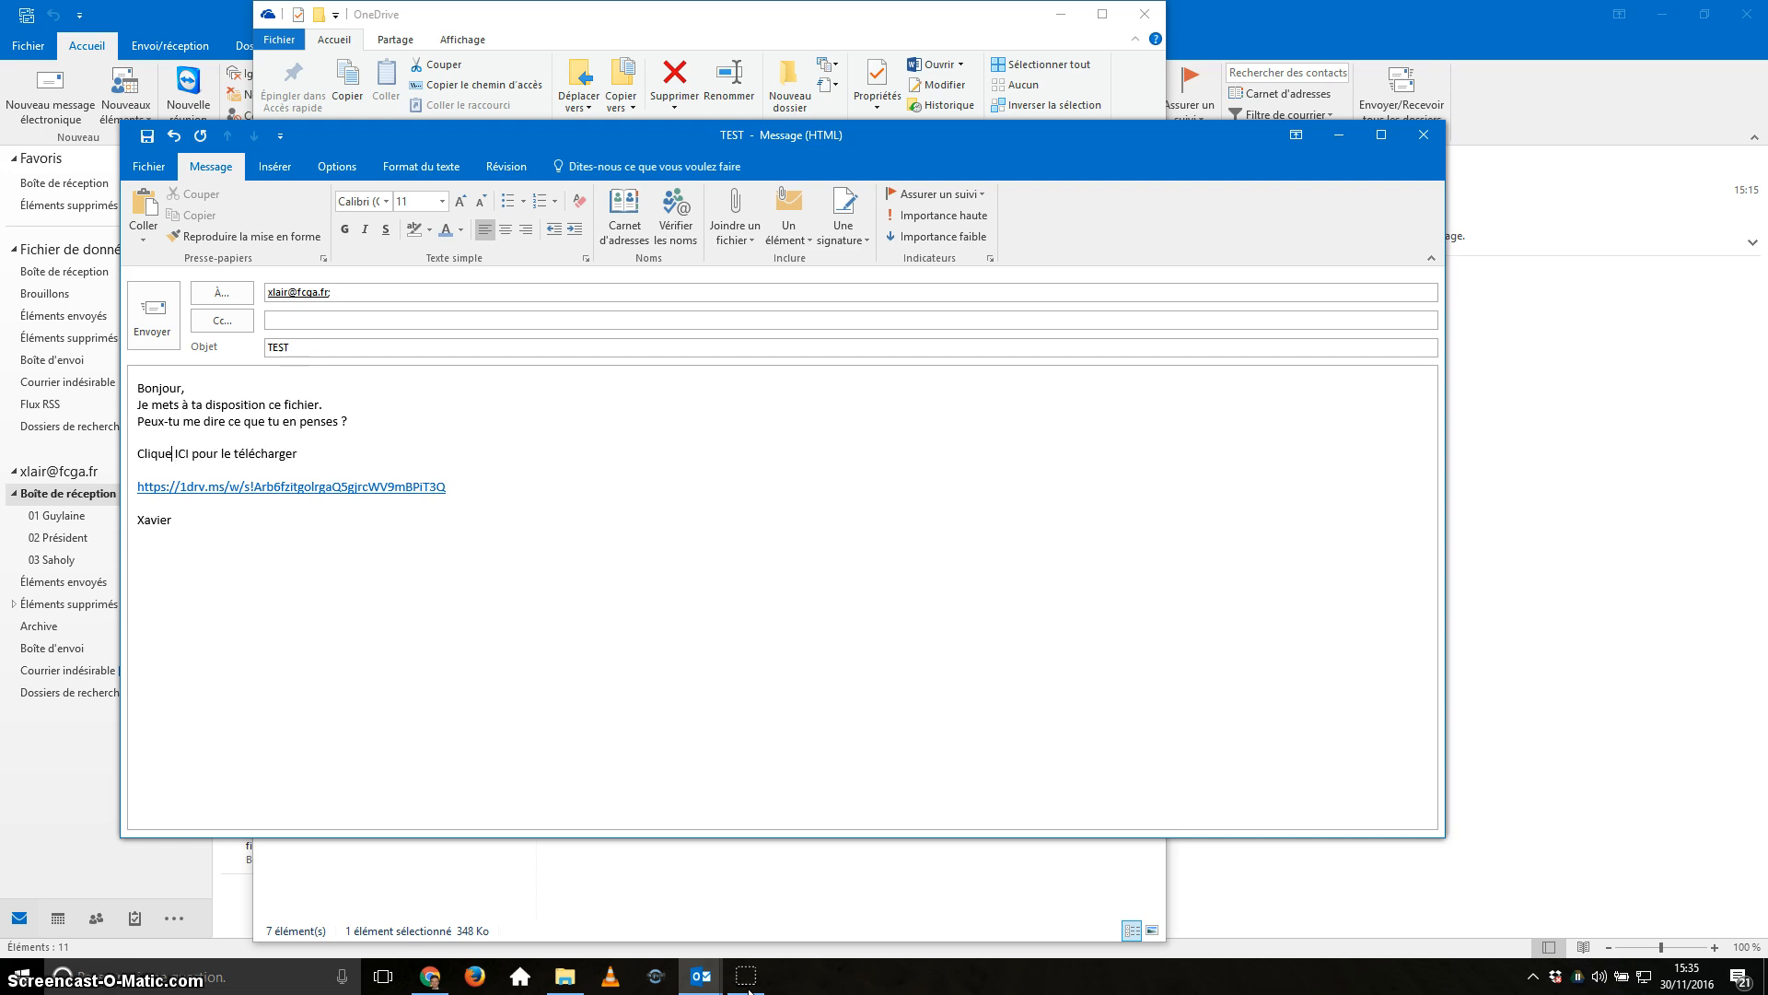
type("r")
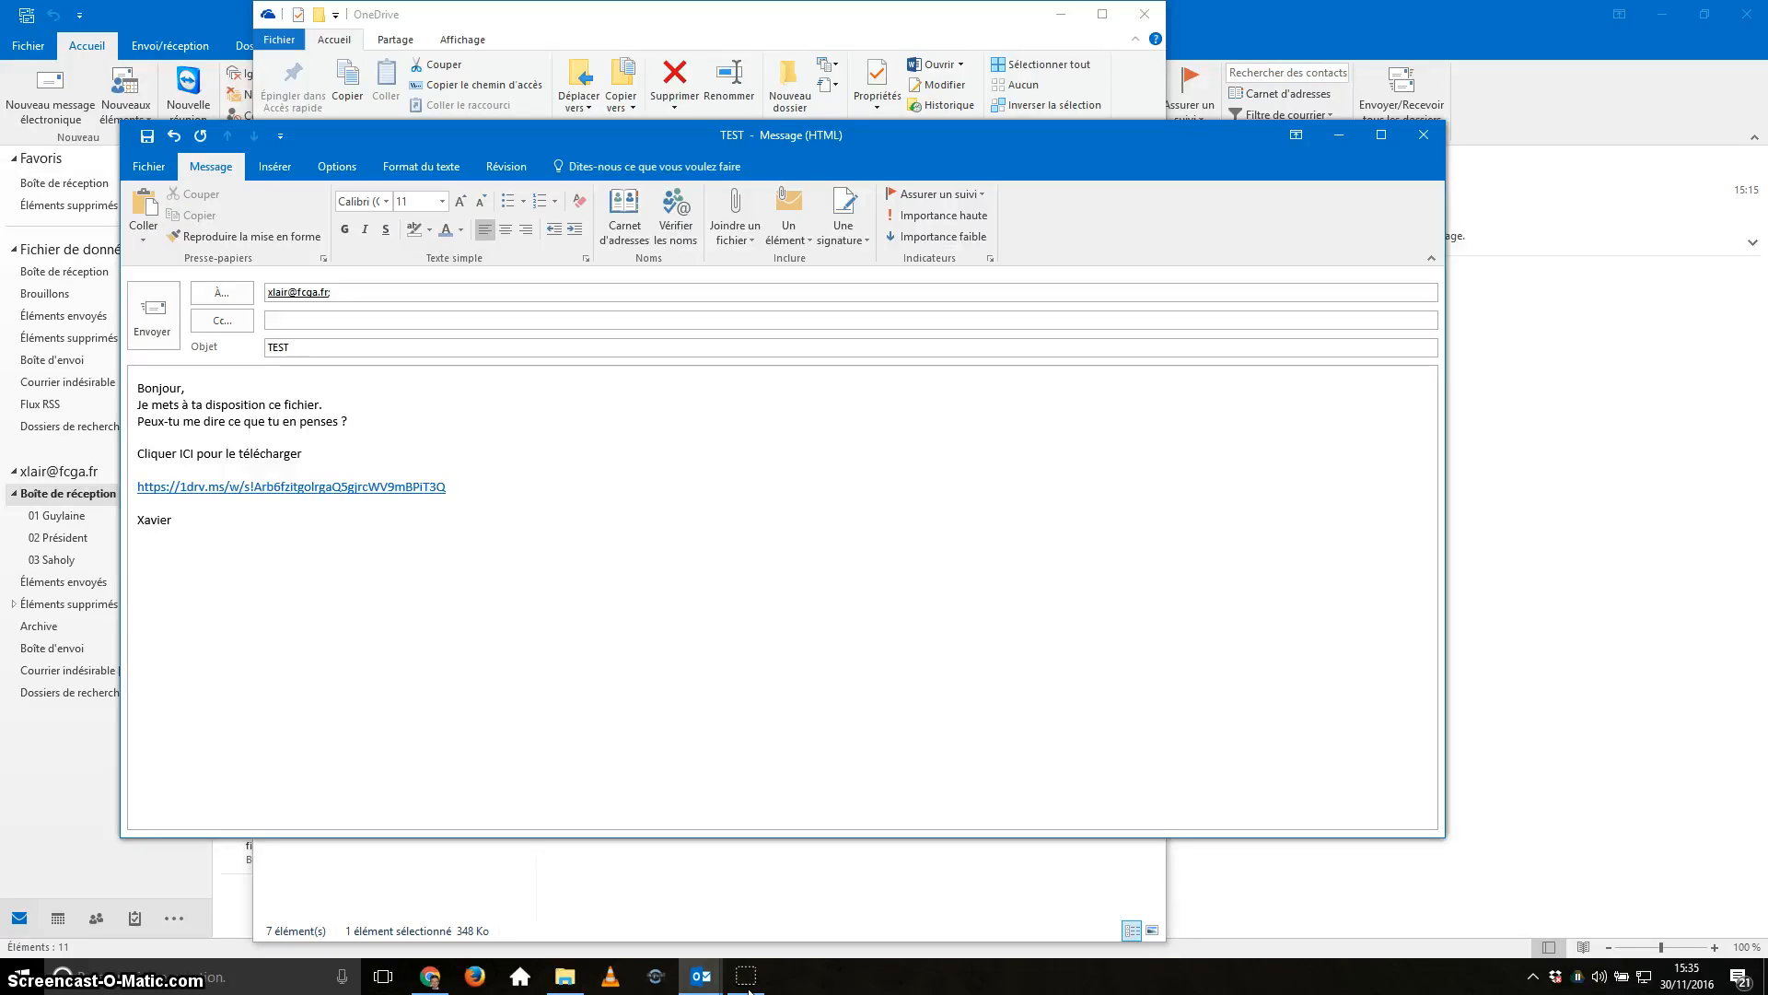
key("shift+Left")
key("shift+Left")
key("shift+Left")
key("shift+Left")
key("shift+Left")
key("shift+Left")
key("shift+Left")
key("shift+Left")
key("shift+Left")
key("shift+Left")
key("shift+Left")
key("shift+Left")
key("shift+Left")
key("shift+Left")
key("shift+Left")
key("shift+Left")
key("shift+Left")
key("shift+Left")
key("shift+Left")
key("shift+Left")
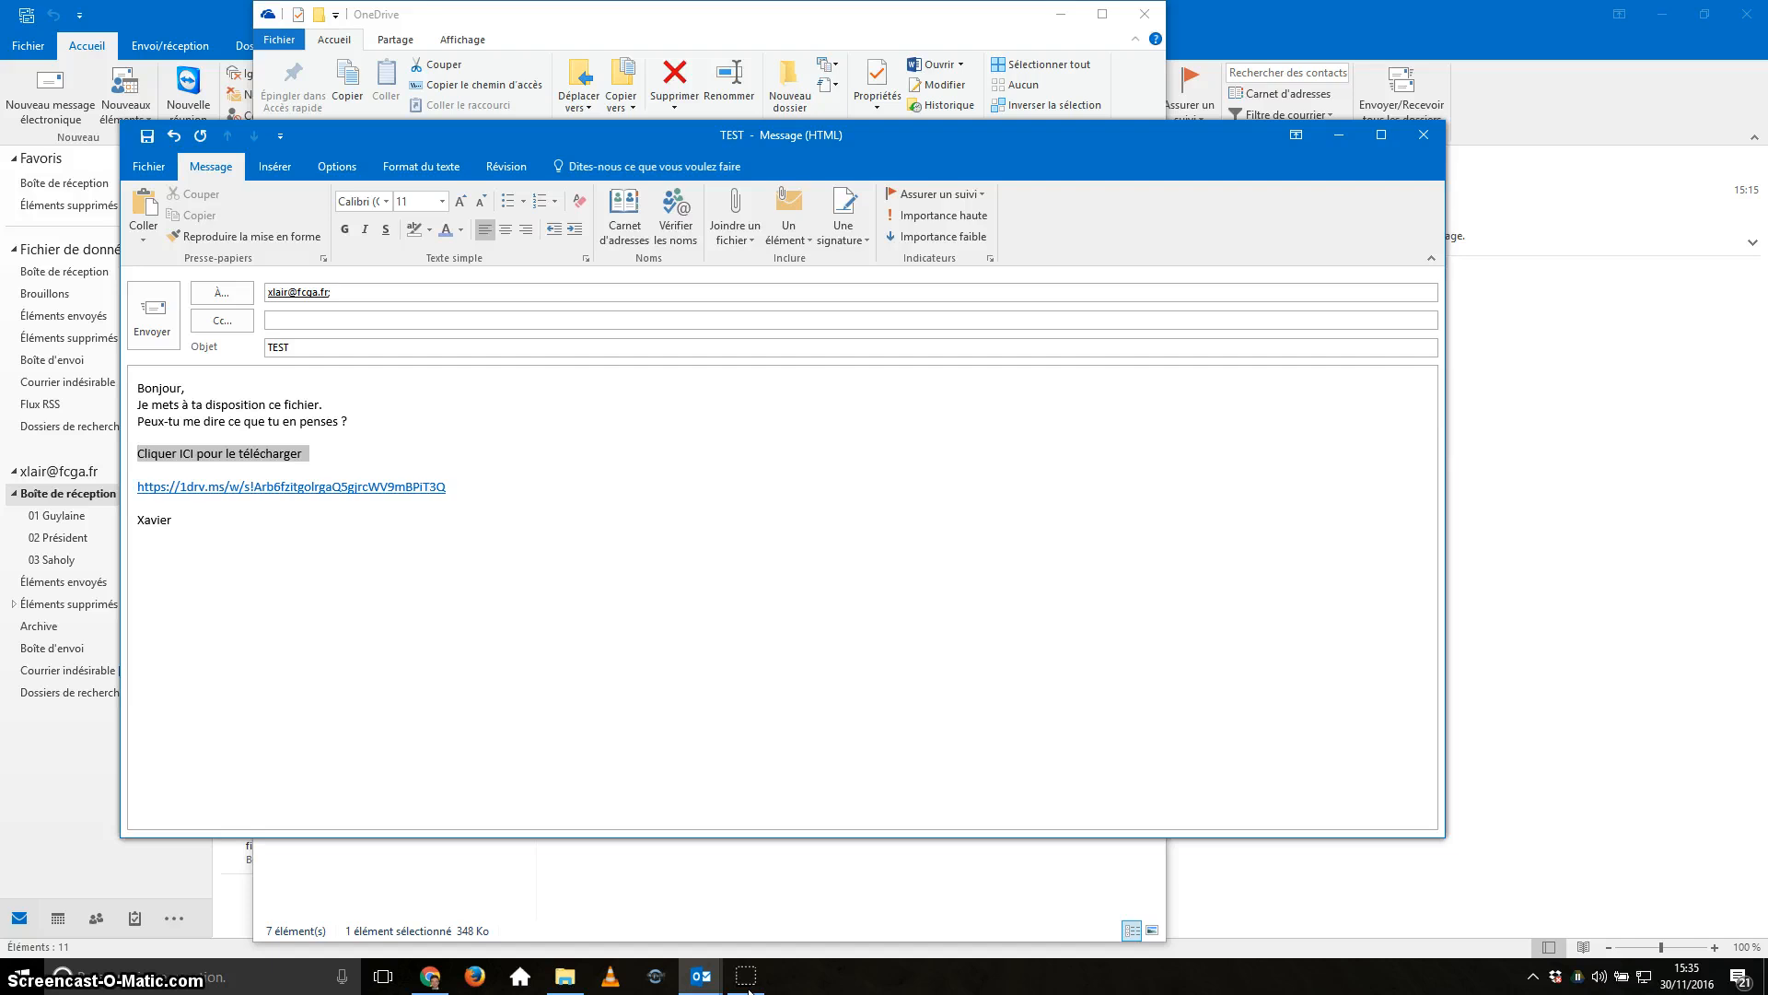
Select the 'Cliquer ICI pour le télécharger' text without its trailing space and show the Insérer ribbon.
key("Left")
key("shift+Right")
key("shift+Right")
key("shift+Right")
key("shift+Right")
key("shift+Right")
key("shift+Right")
key("shift+Right")
key("shift+Right")
key("shift+Right")
key("shift+Right")
key("shift+Right")
key("shift+Right")
key("shift+Right")
key("shift+Right")
key("shift+Right")
key("shift+Right")
key("shift+Right")
key("shift+Right")
key("shift+Right")
key("shift+Right")
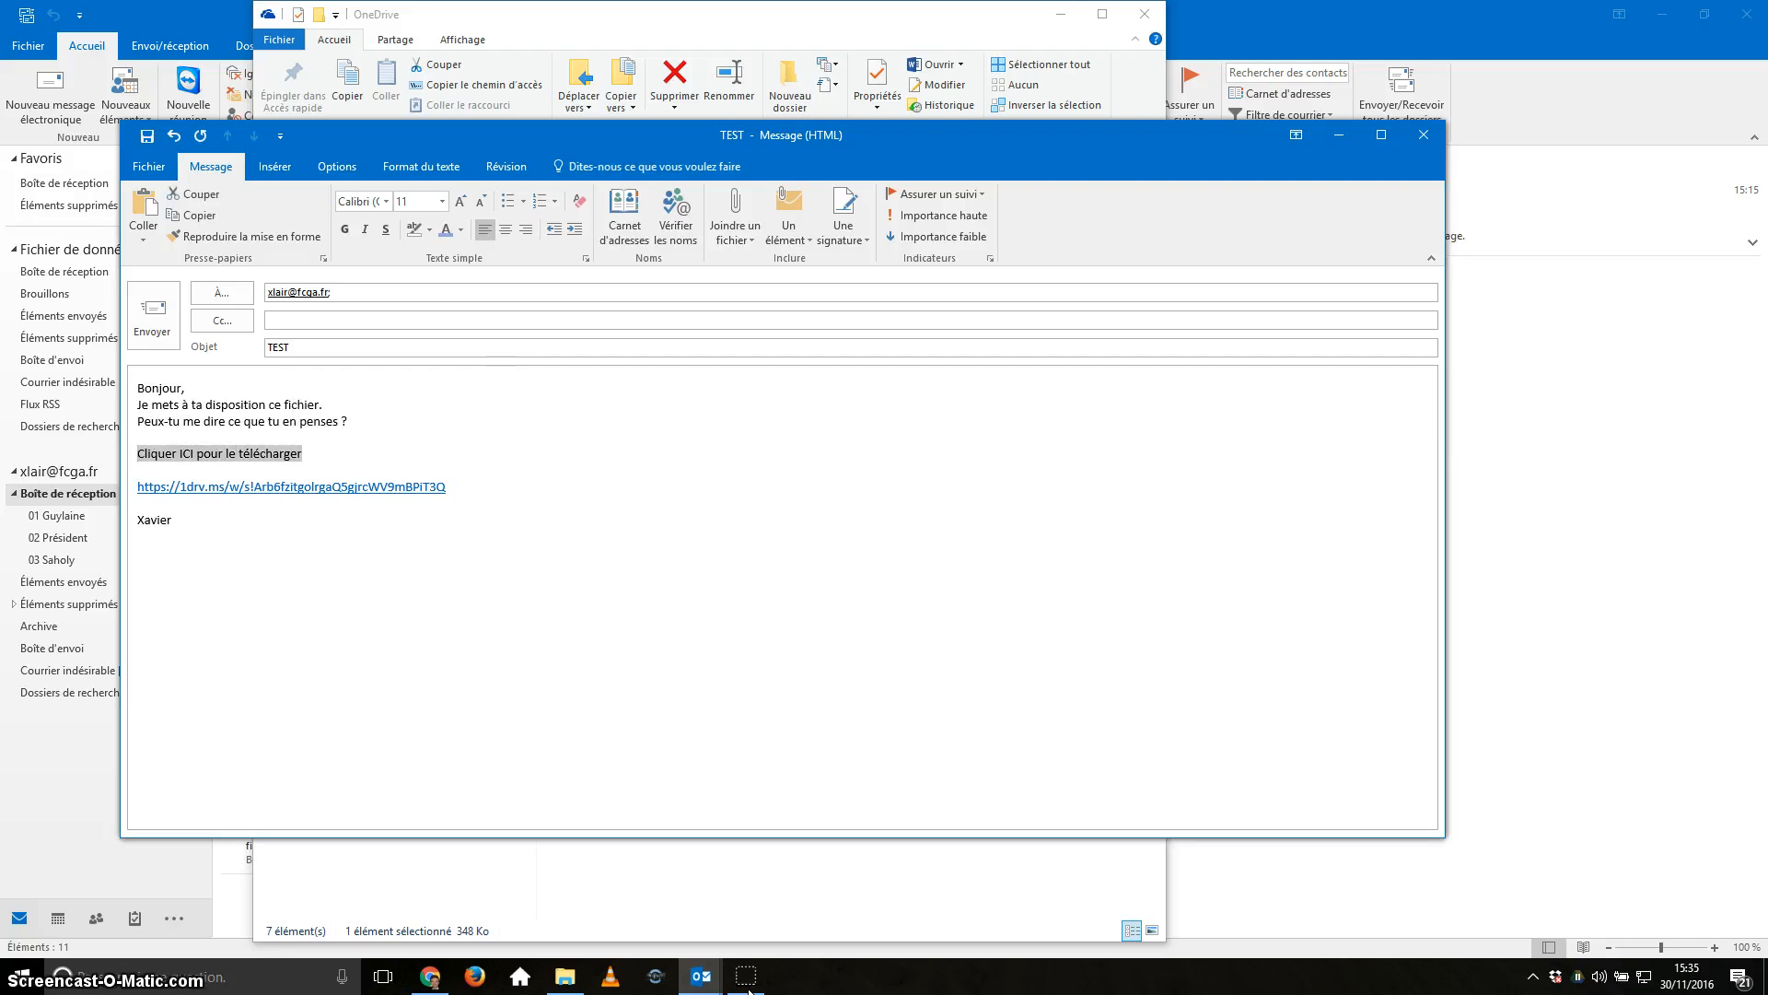
left_click(275, 166)
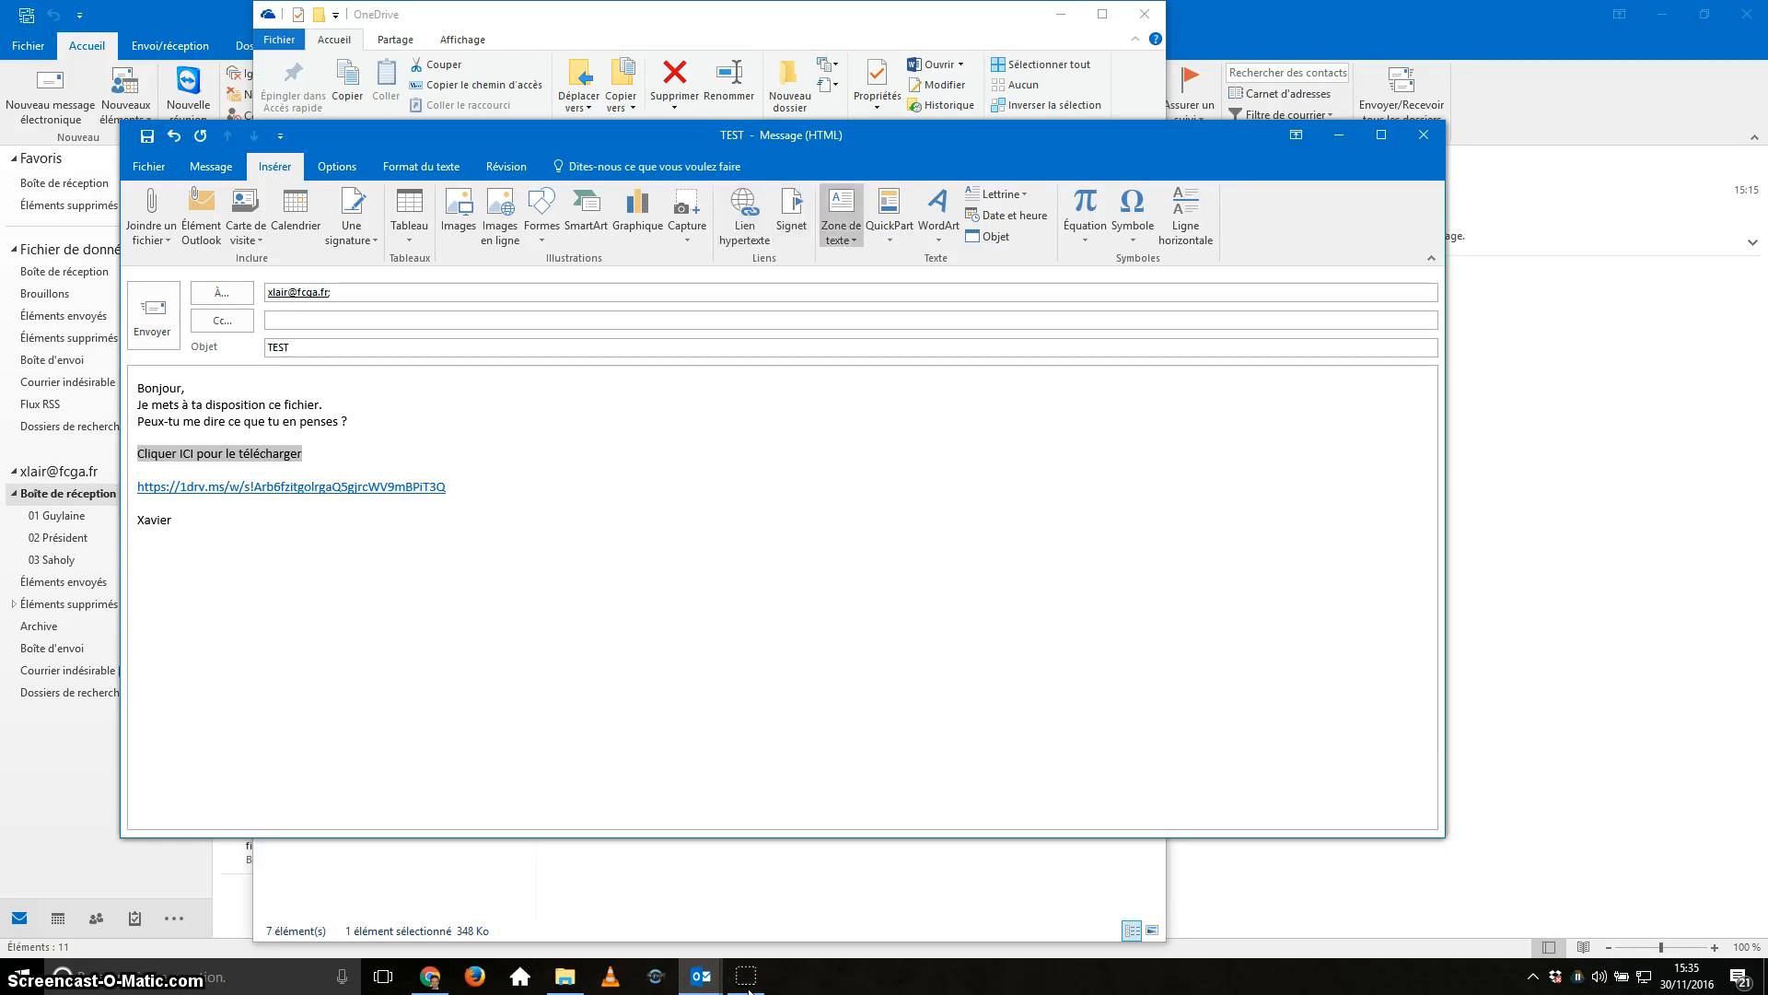
Hyperlink 'Cliquer ICI pour le télécharger' to the pasted OneDrive address.
left_click(744, 217)
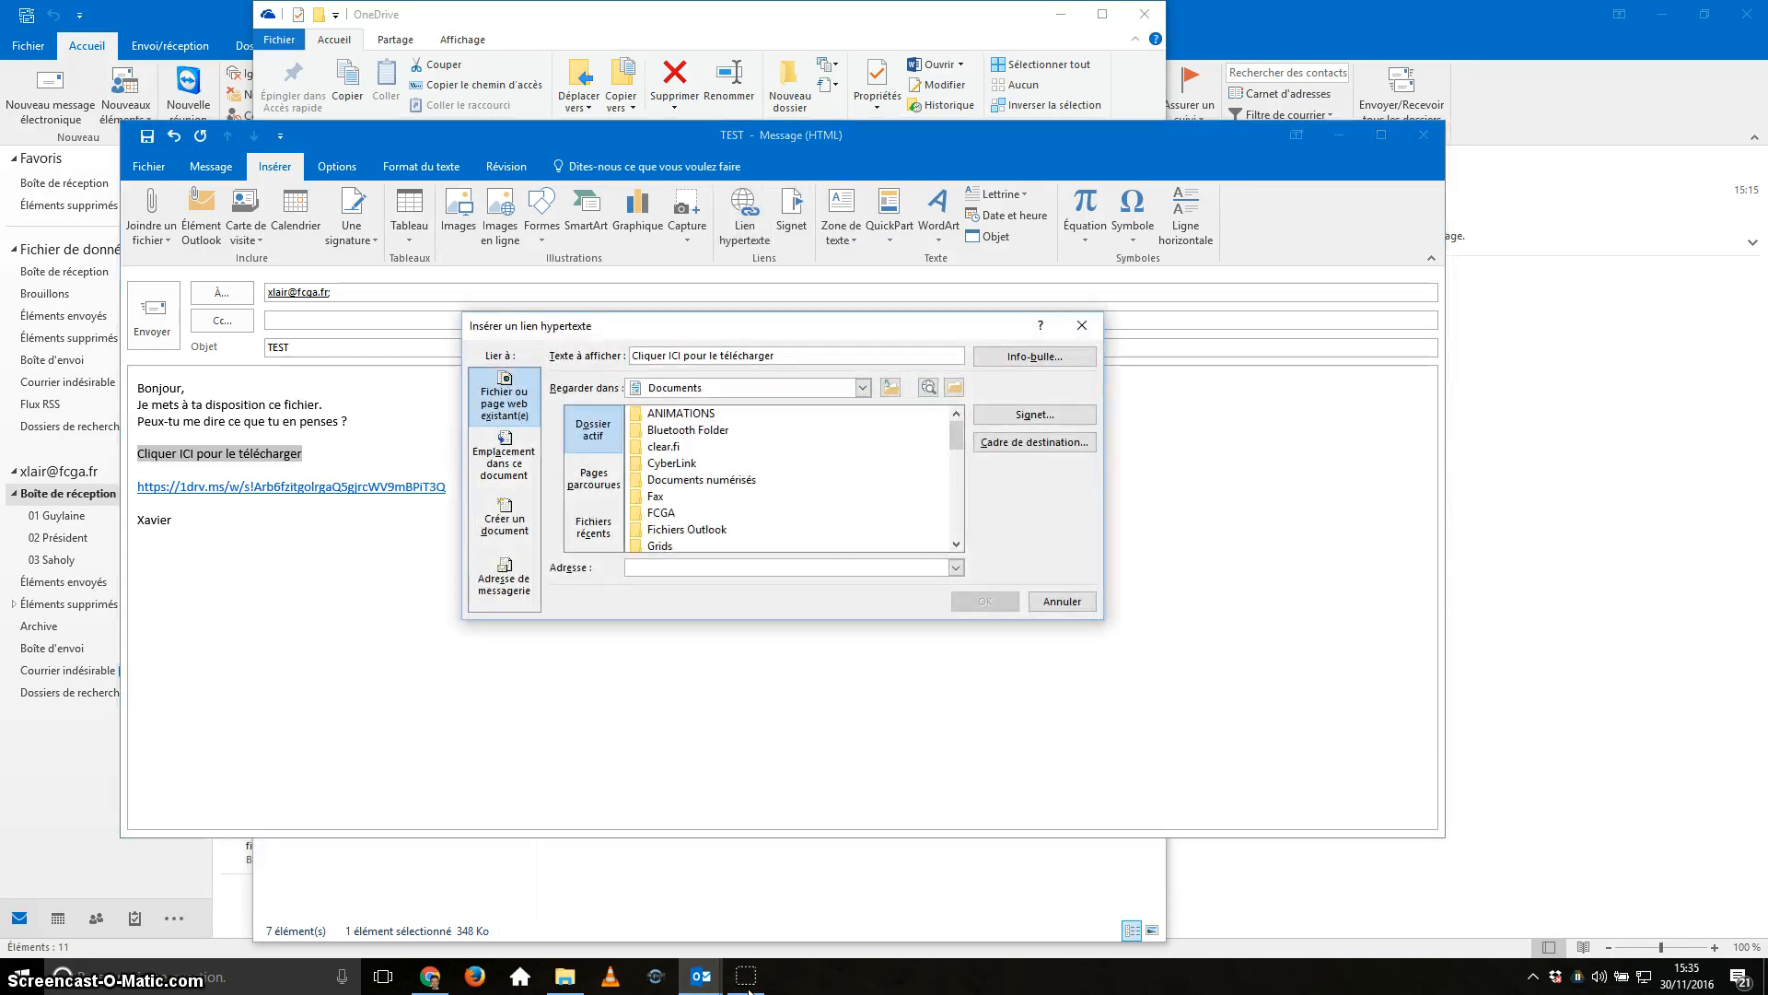
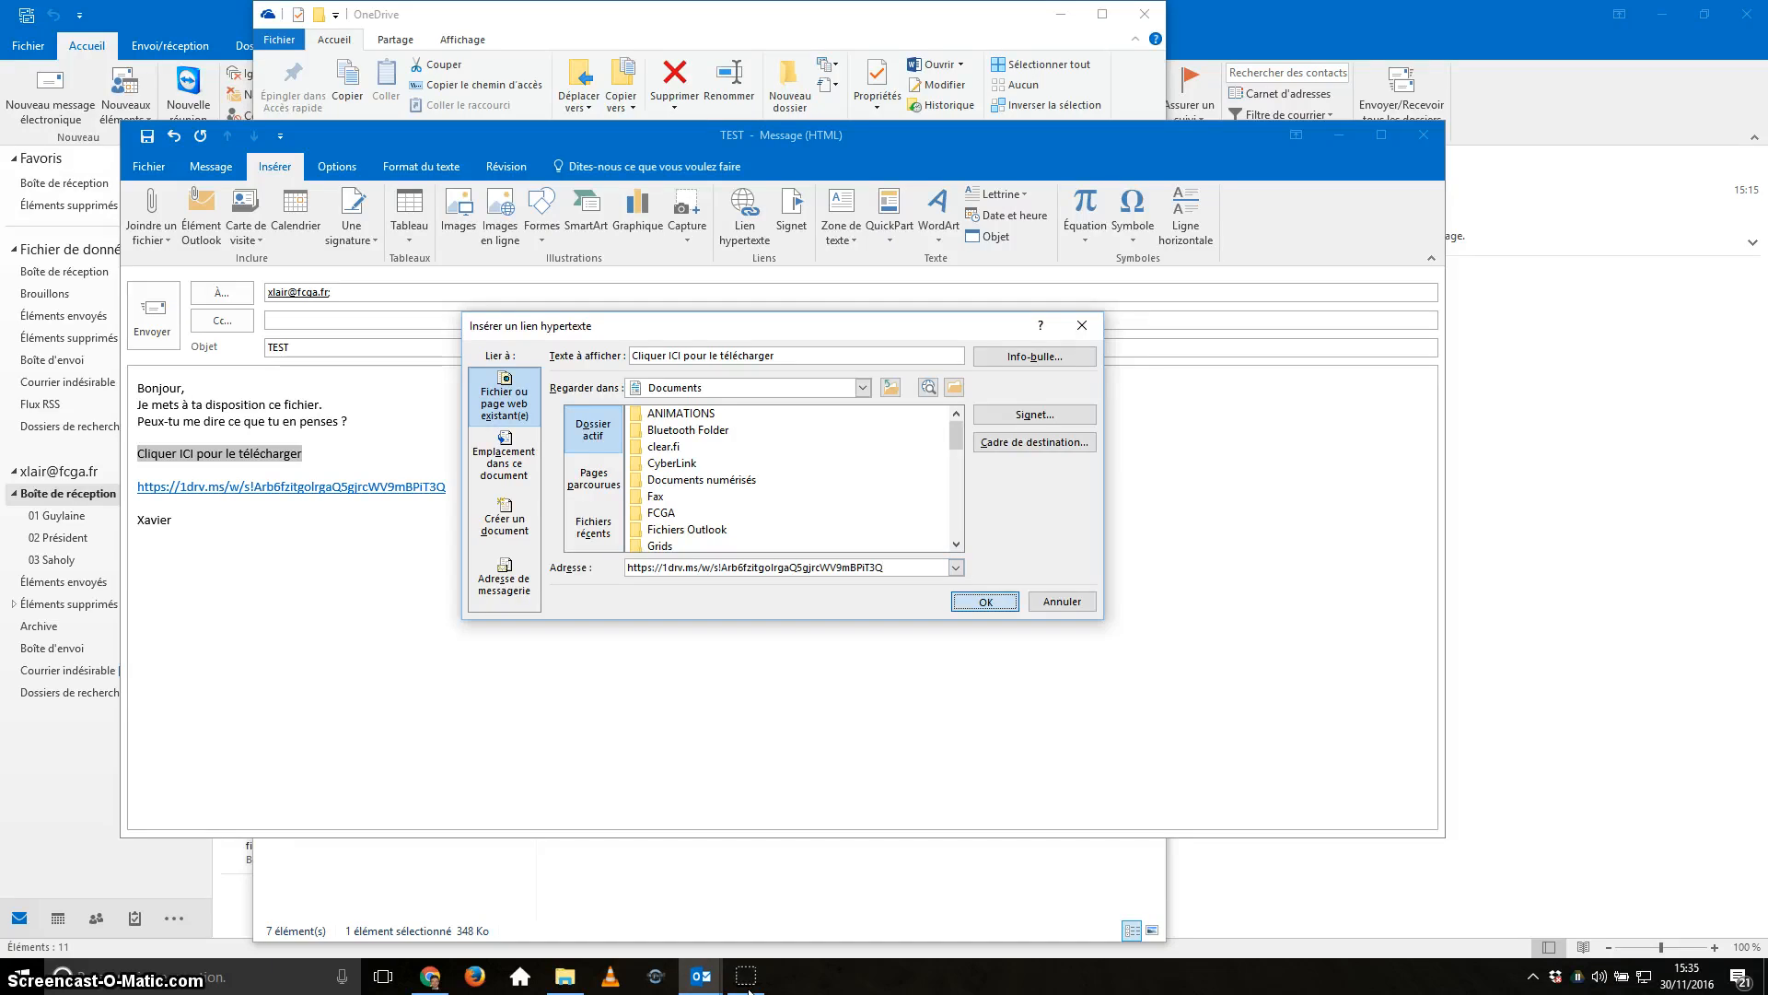
key("Return")
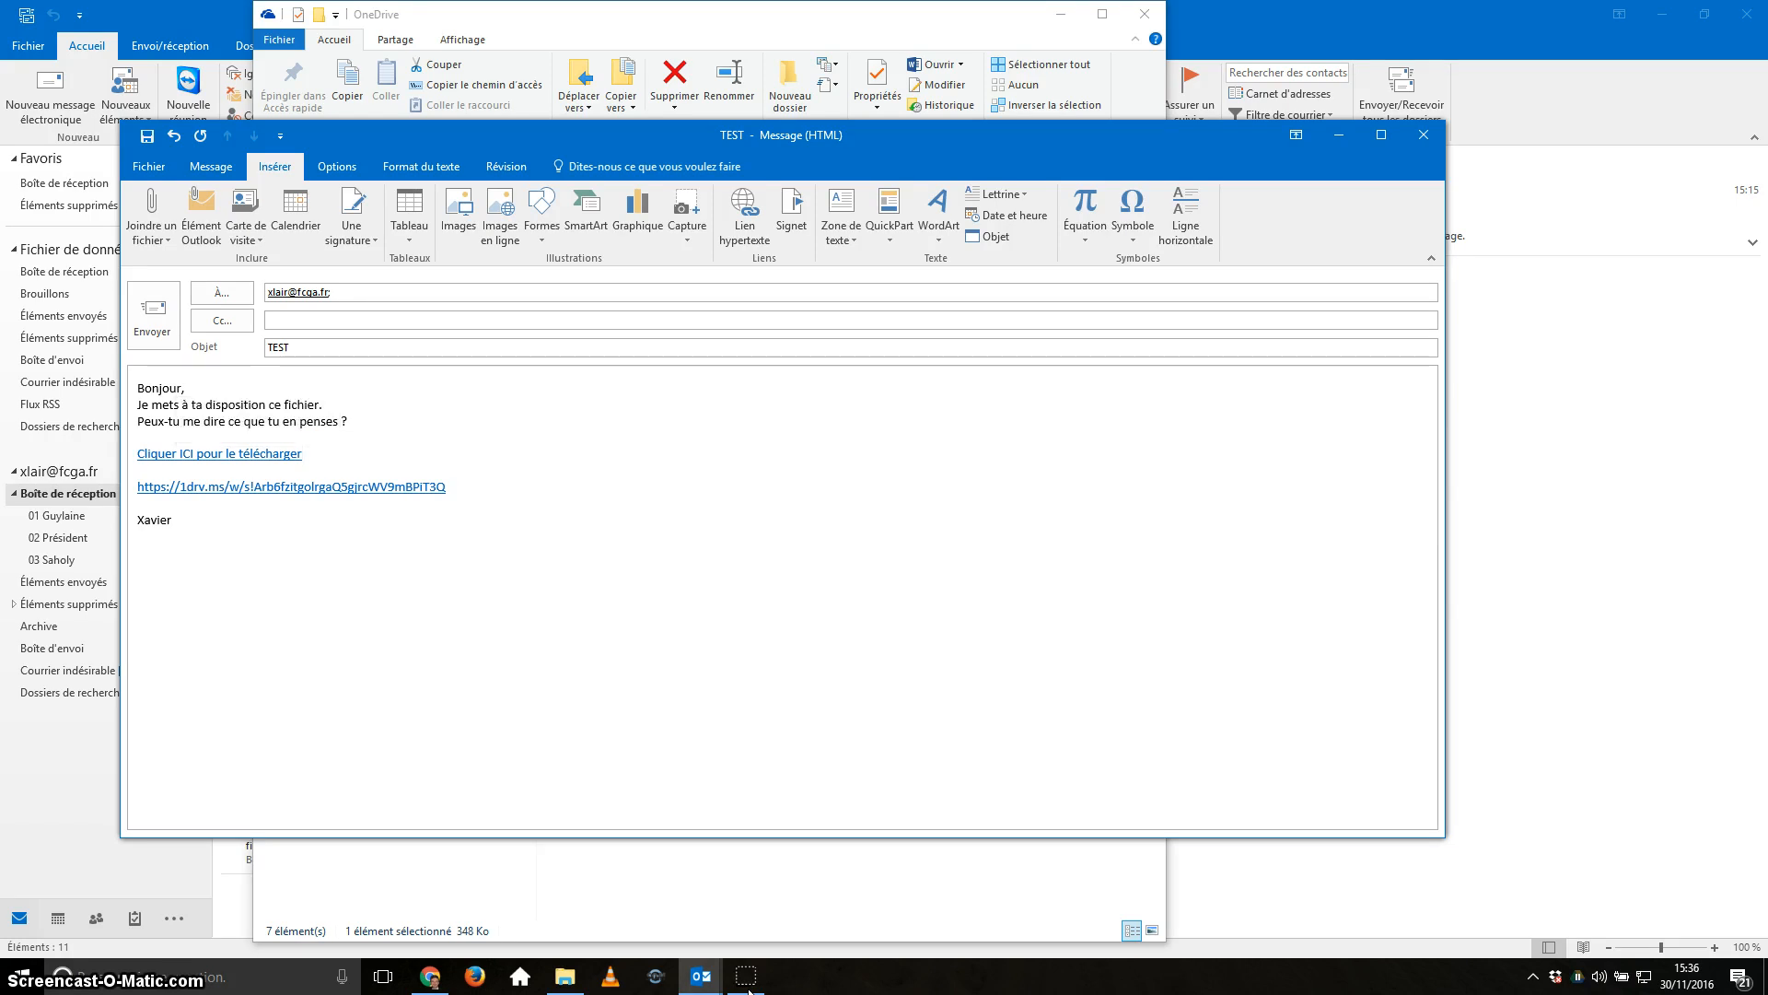
Delete the raw OneDrive URL line and the empty line it leaves.
left_click_drag(448, 487, 136, 486)
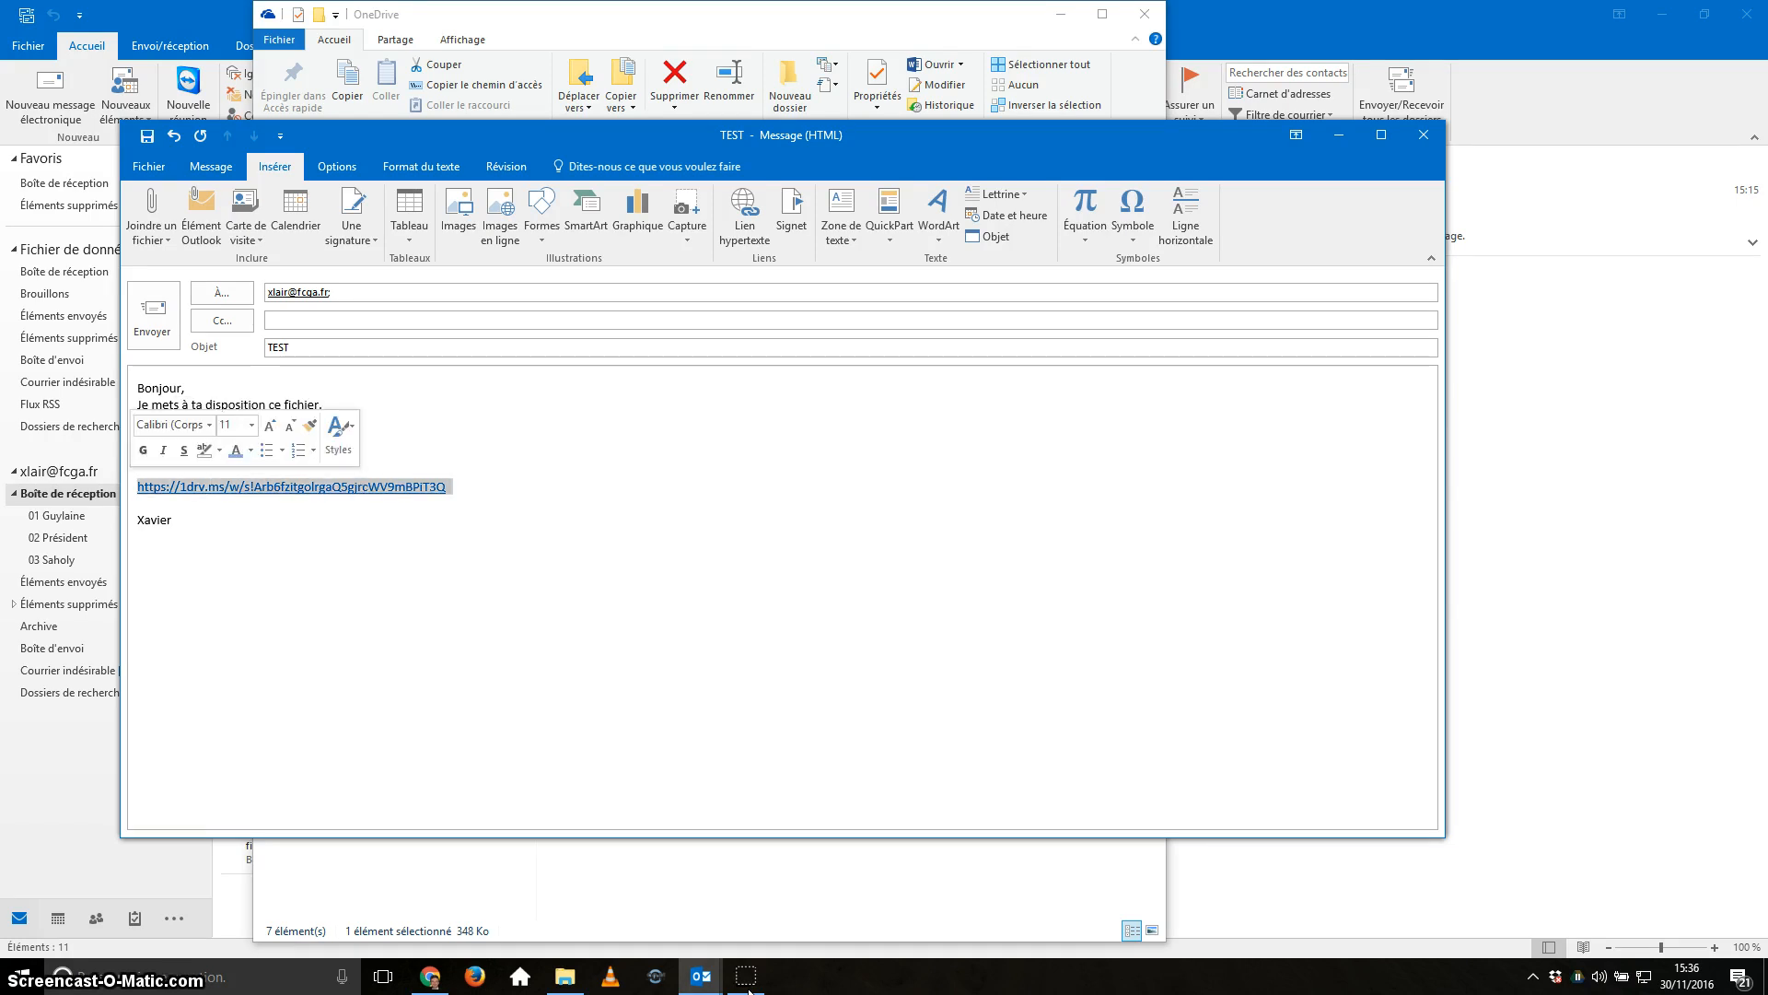
key("Delete")
key("BackSpace")
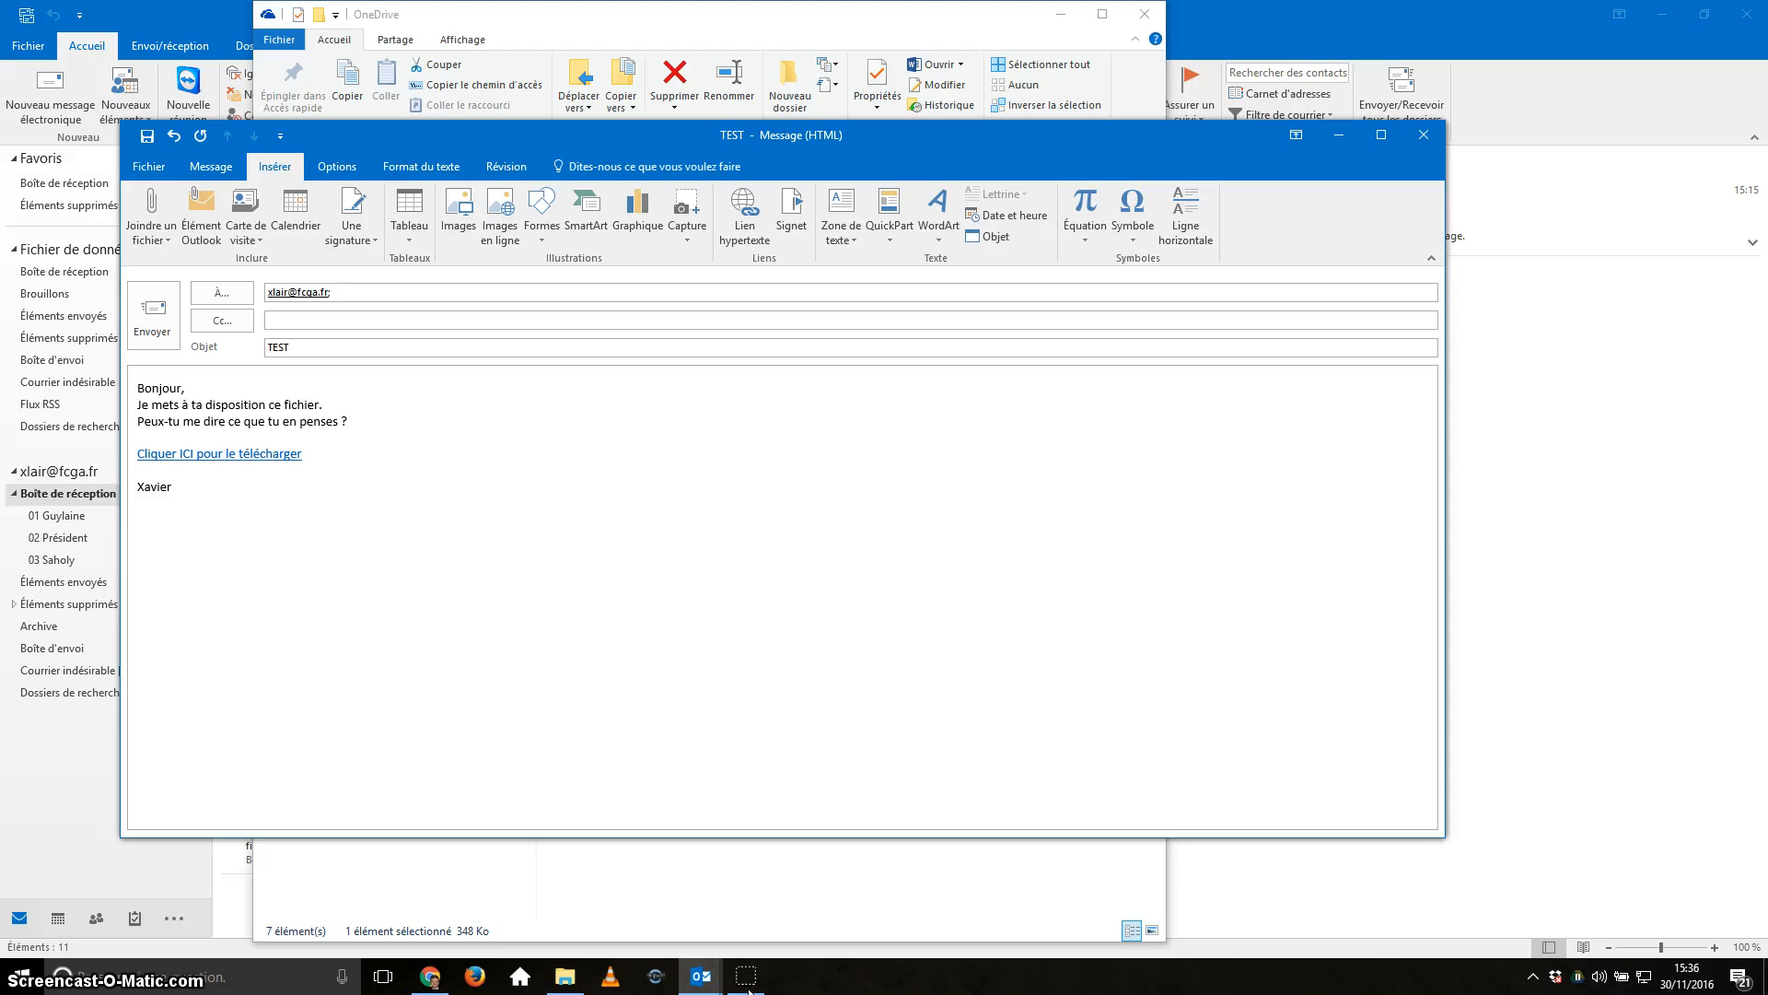
key("ctrl+End")
Follow the new link to view calameo.docx in Word Online, then close that tab.
left_click(219, 453, "ctrl")
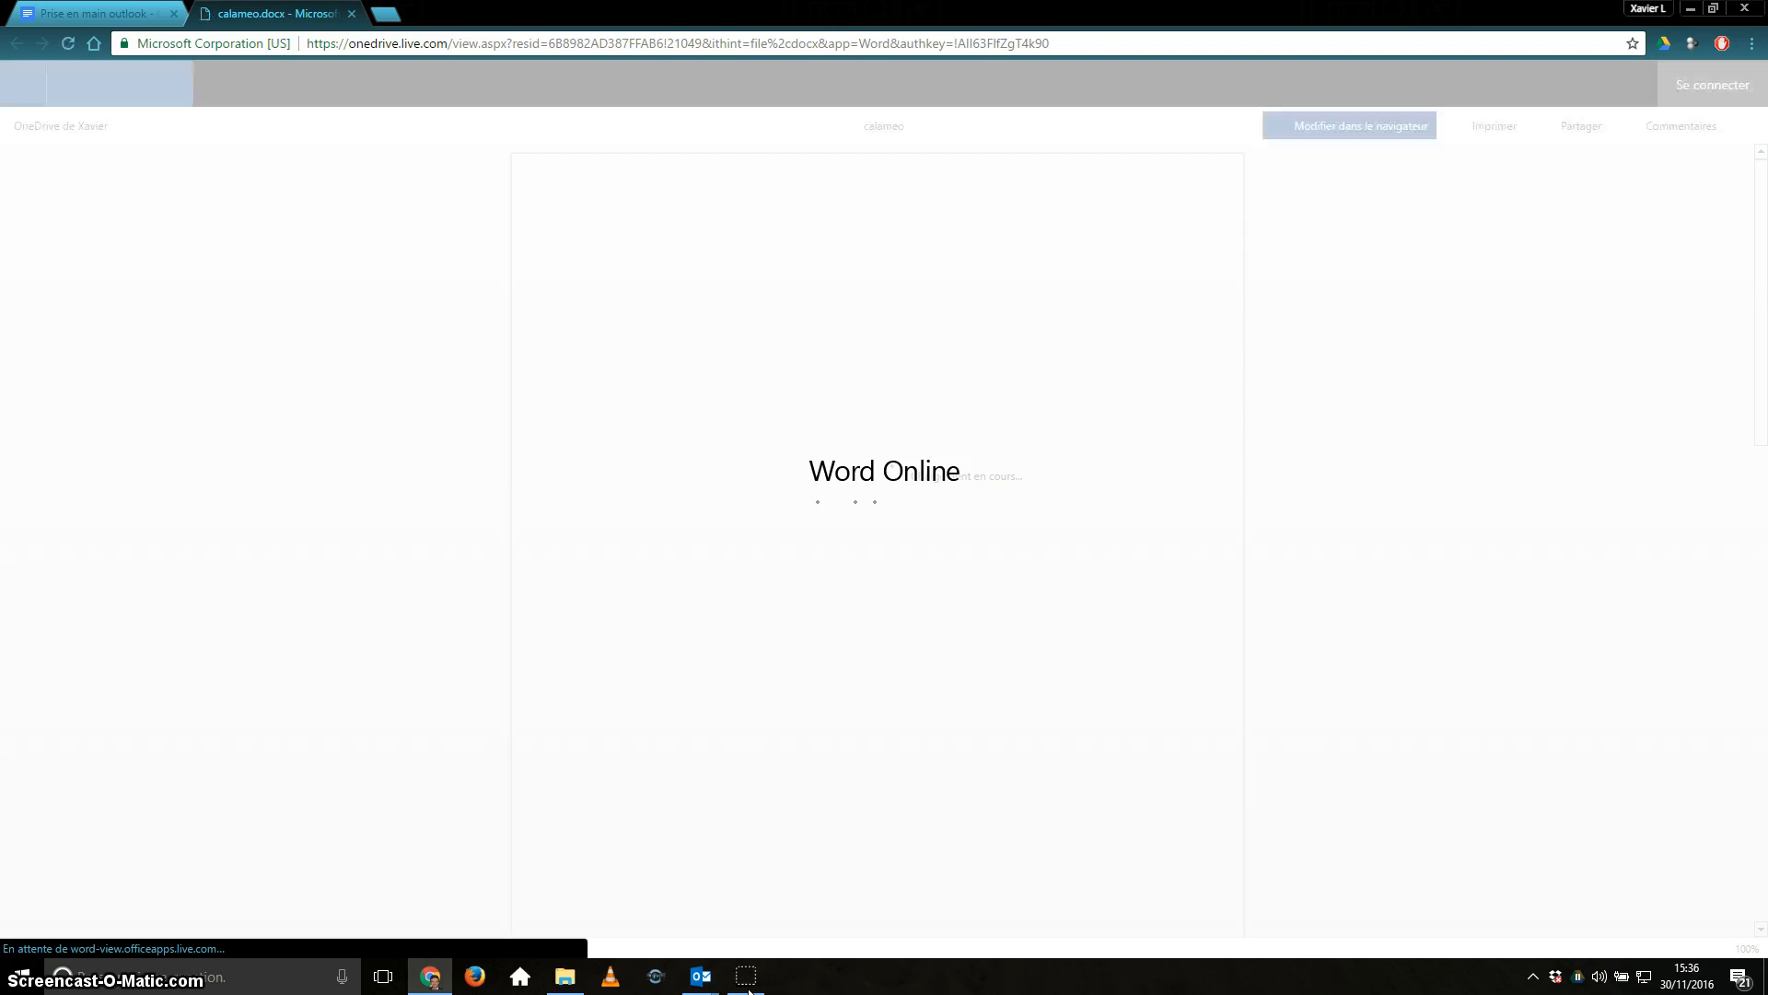
scroll(748, 990, "down", 10)
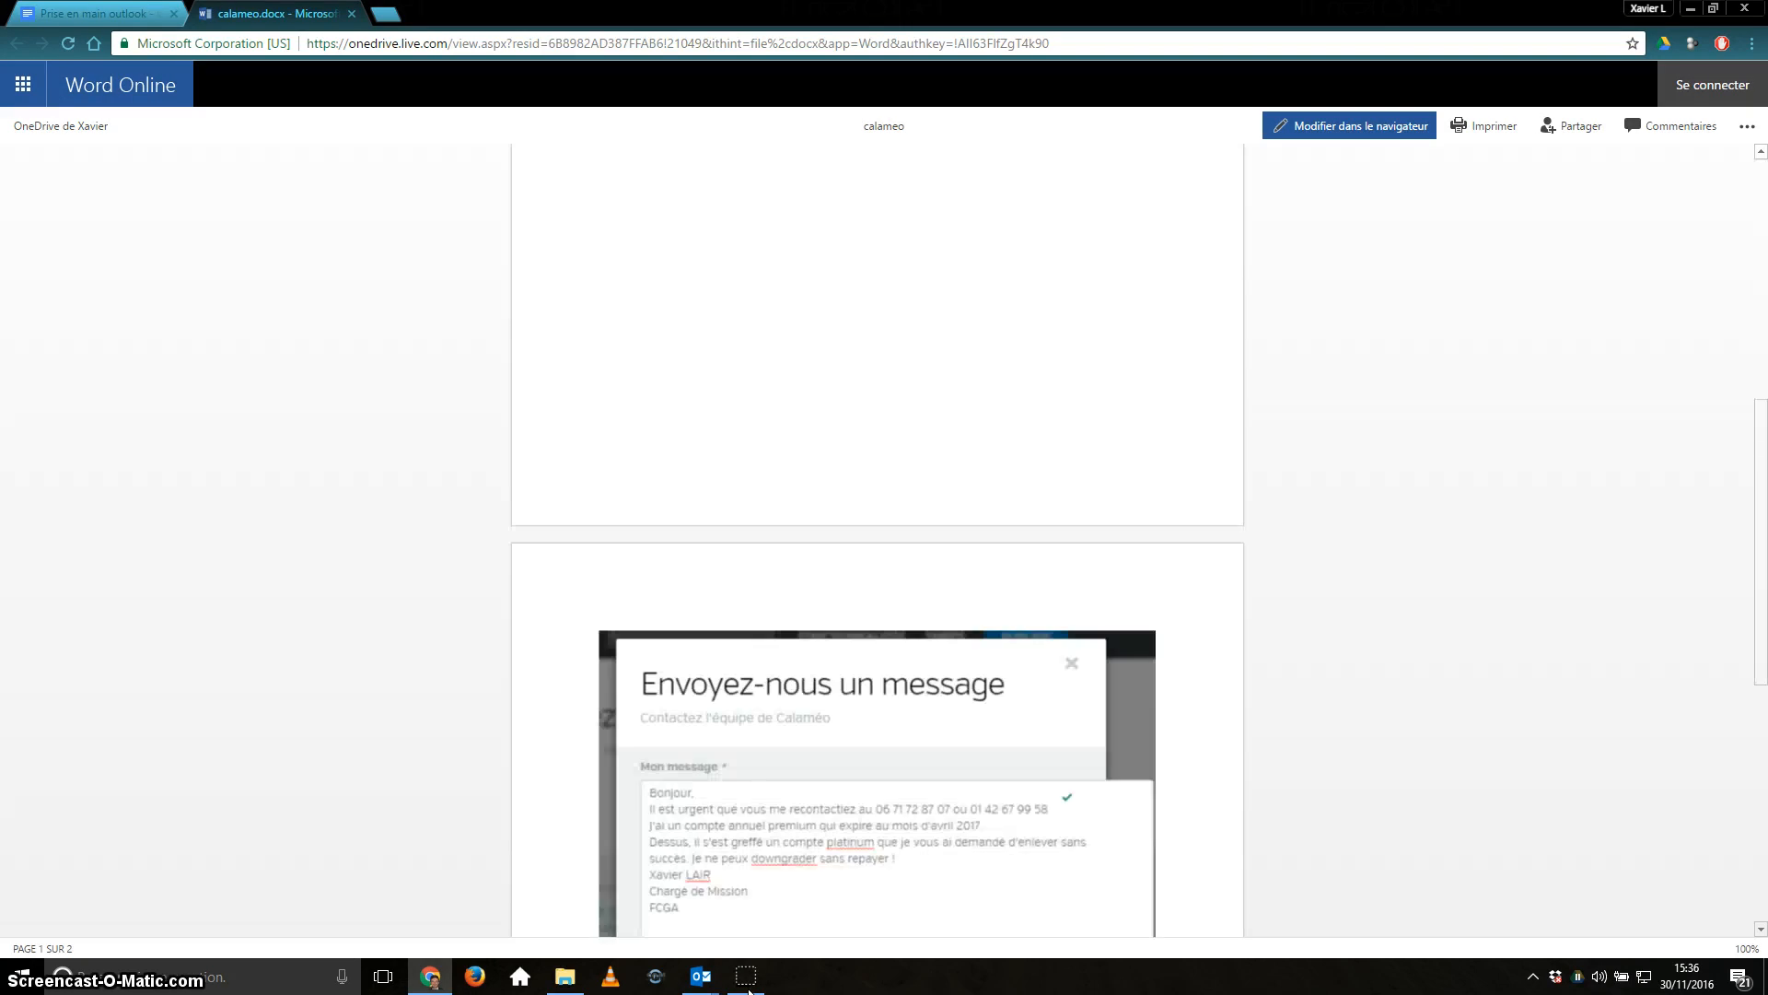
scroll(748, 990, "up", 12)
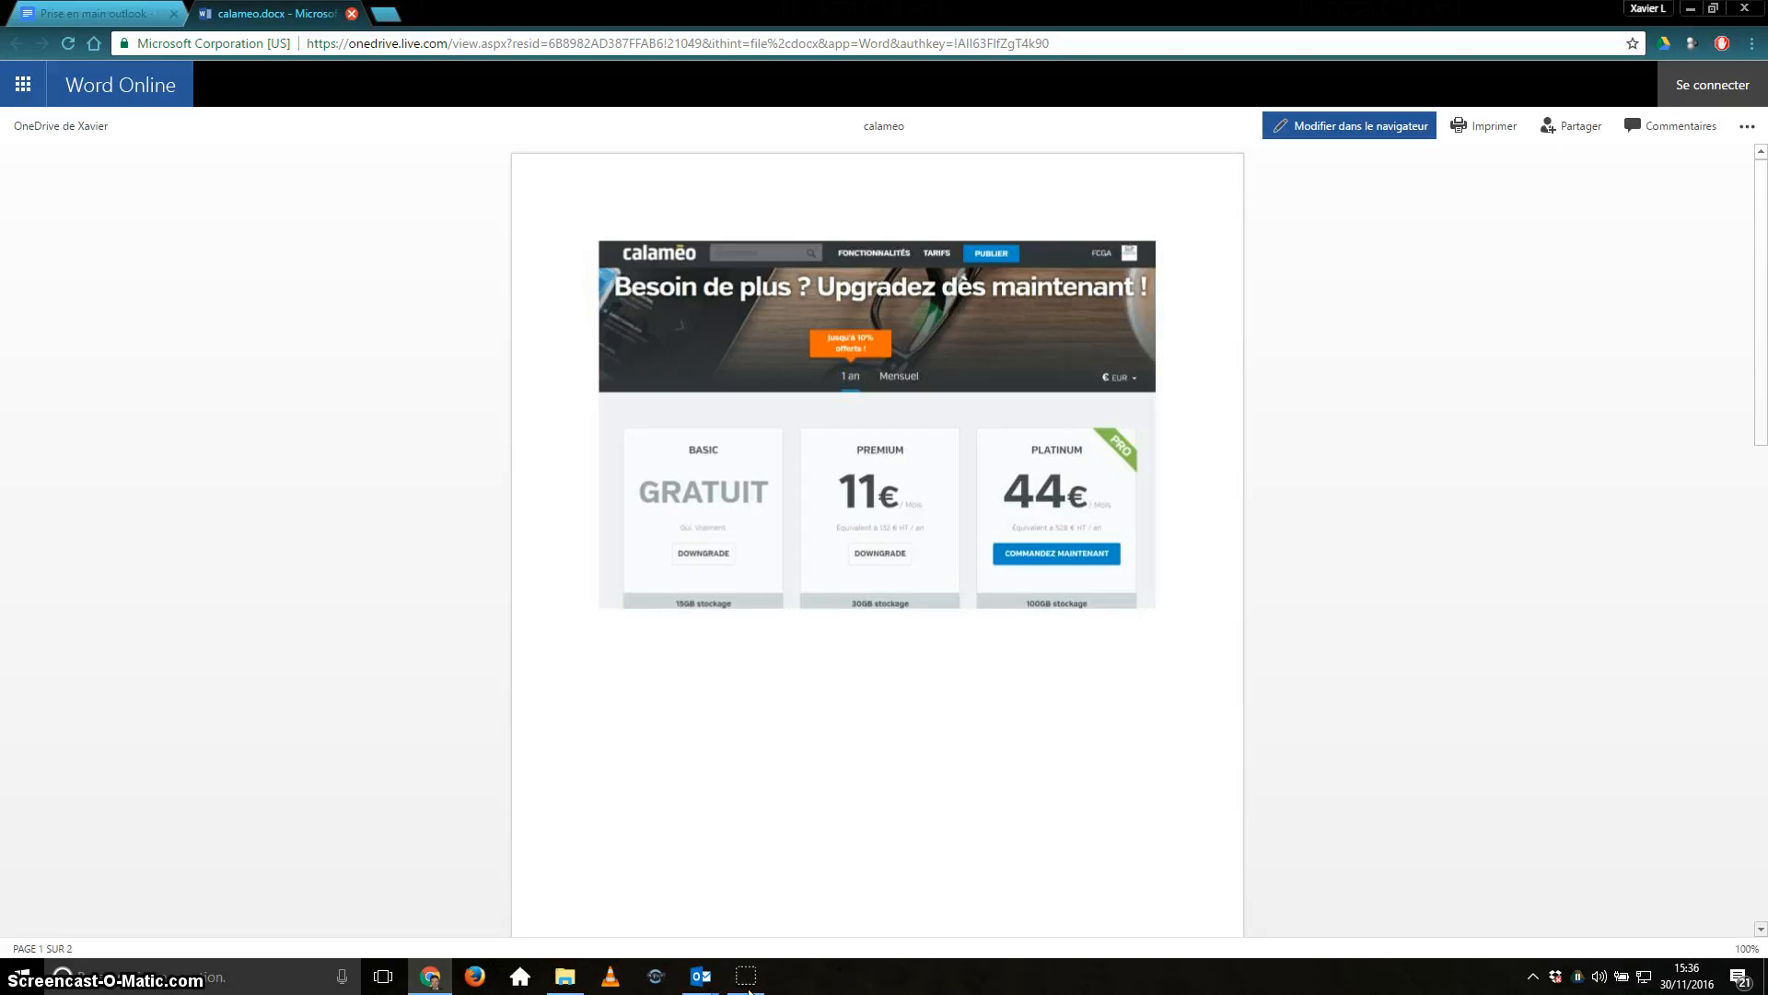
left_click(351, 12)
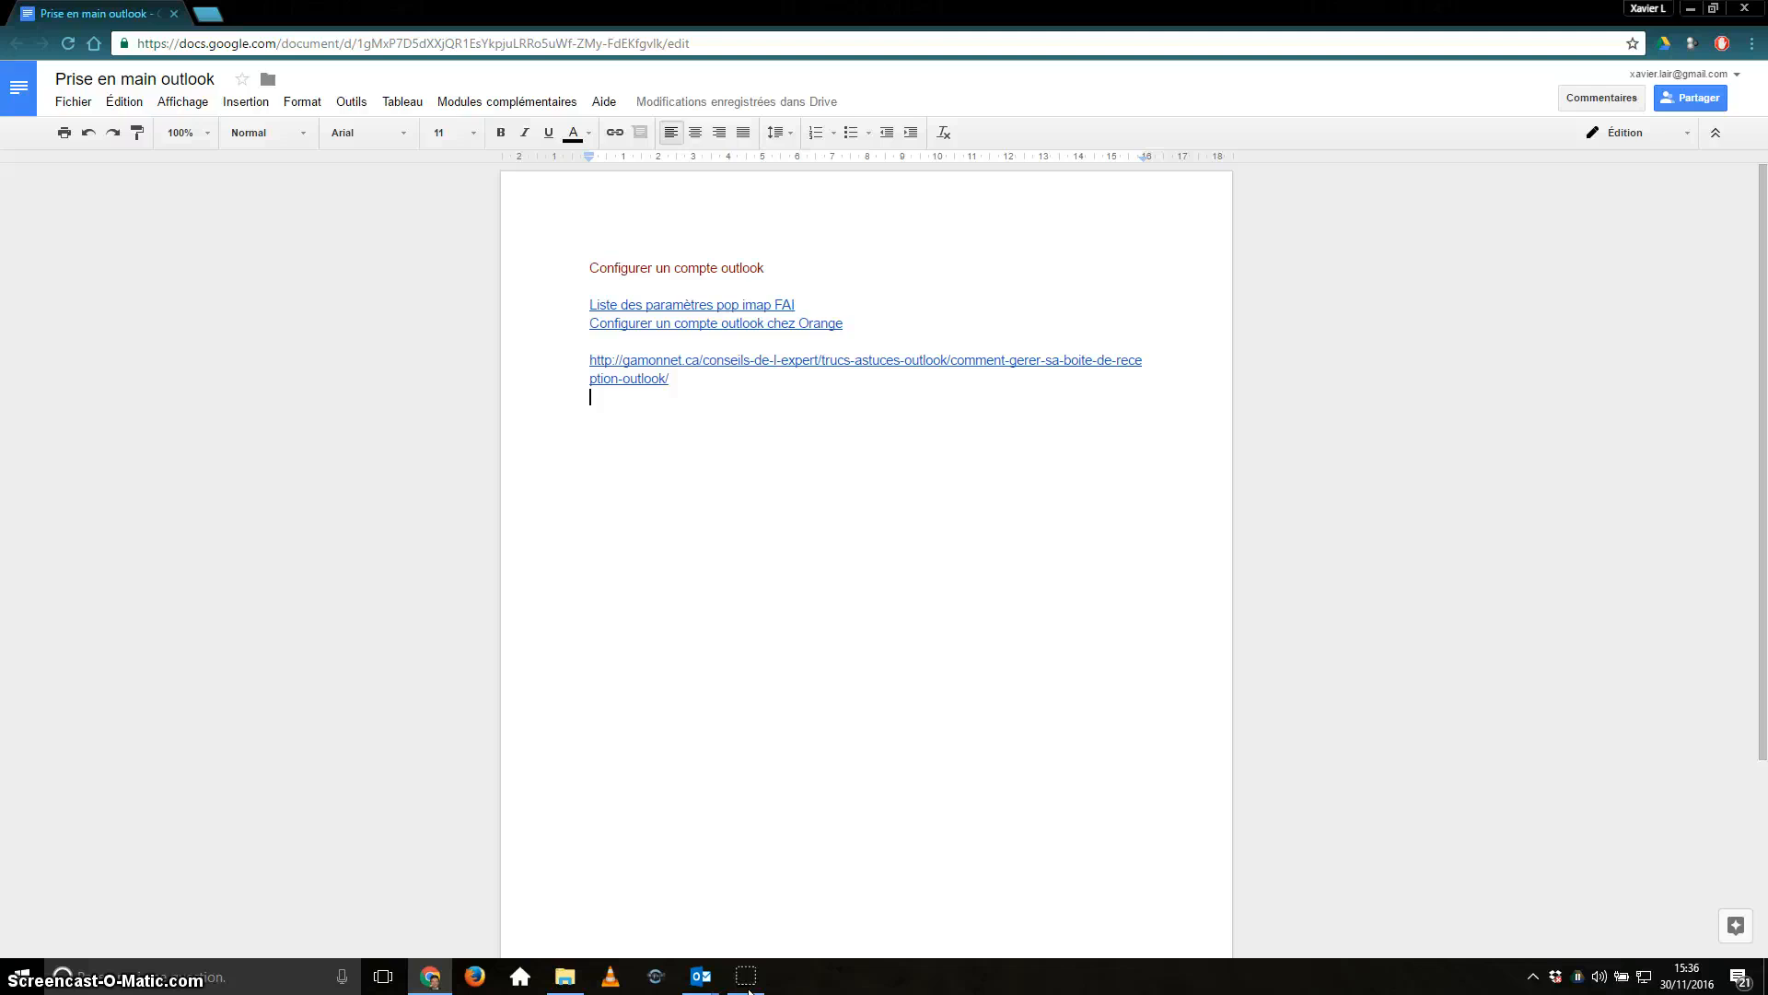
Bring the TEST draft back to the front and close the Chrome window from the taskbar.
mouse_move(700, 976)
left_click(794, 884)
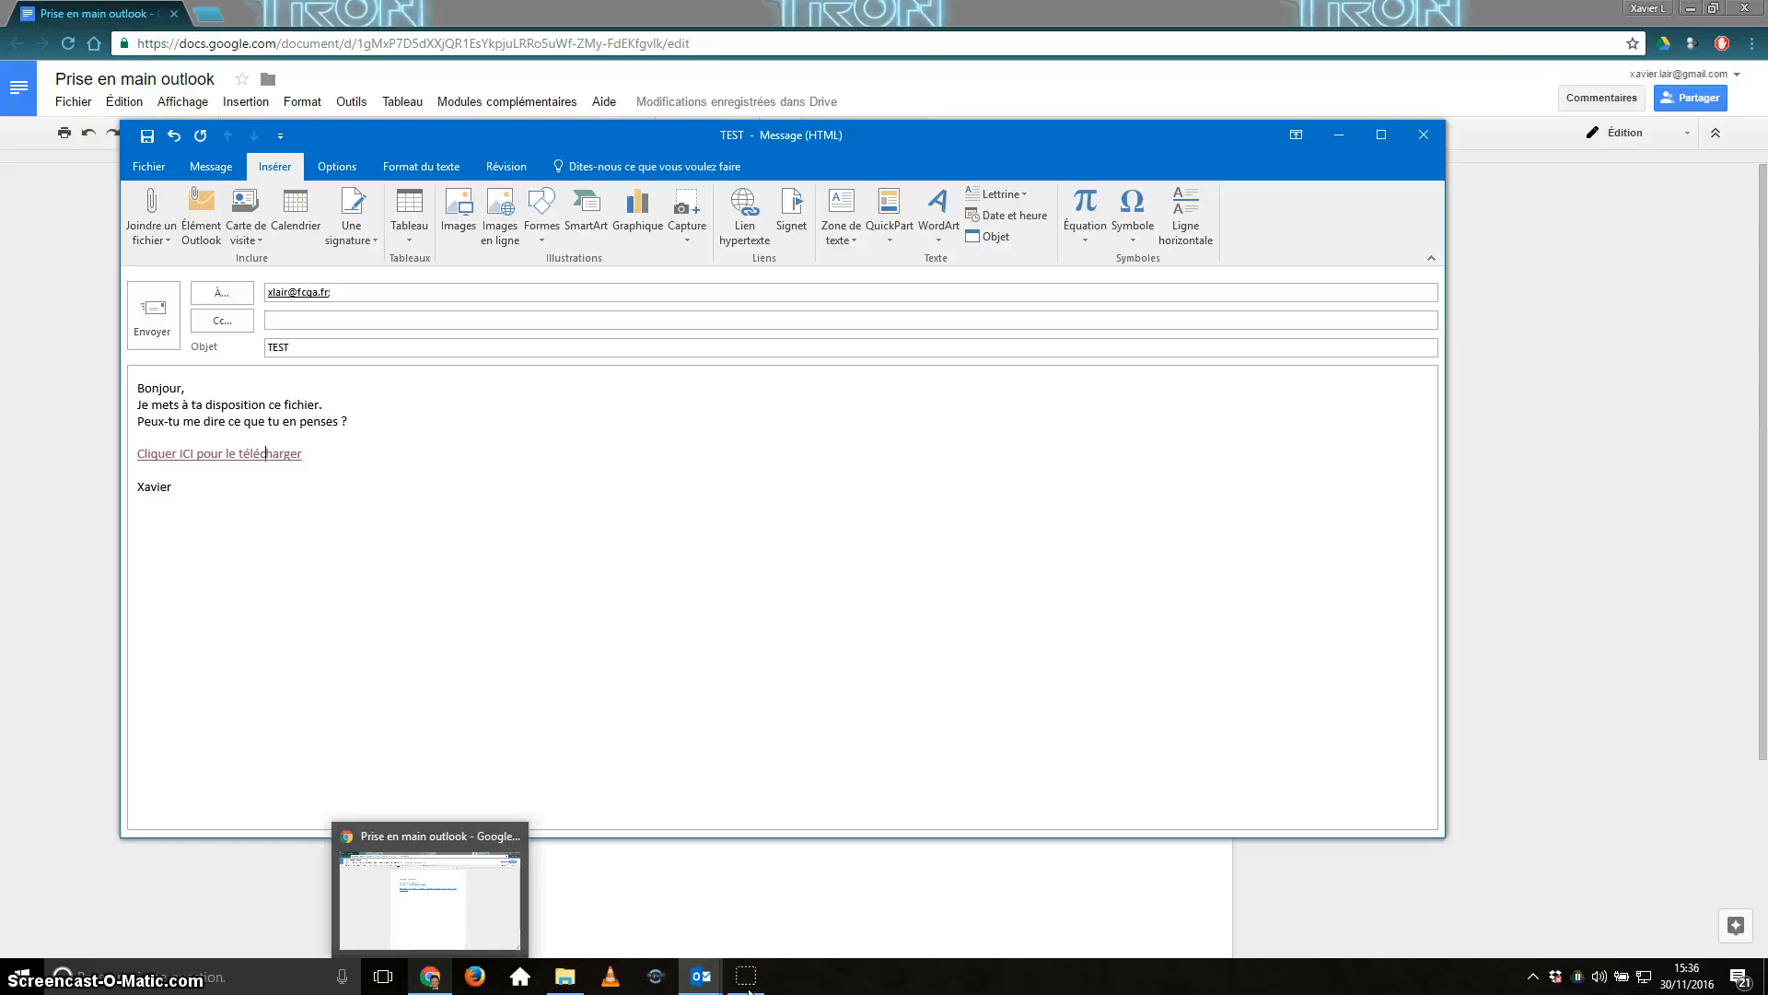
right_click(430, 976)
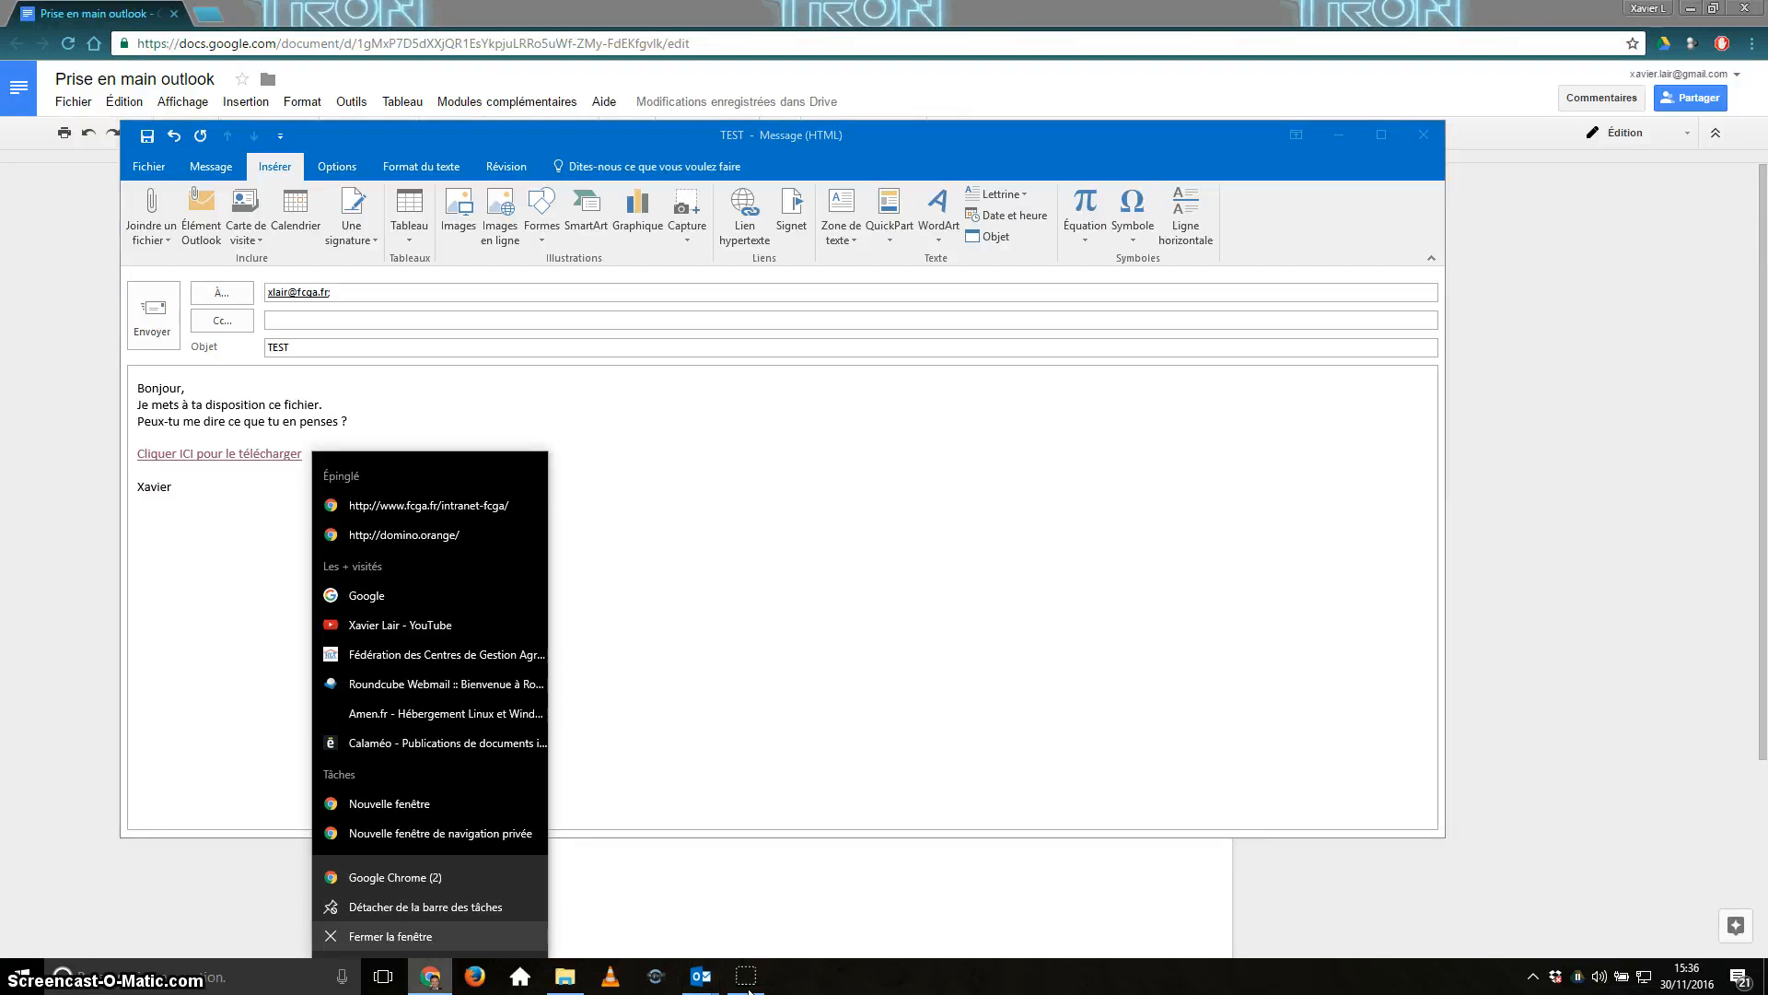
key("Return")
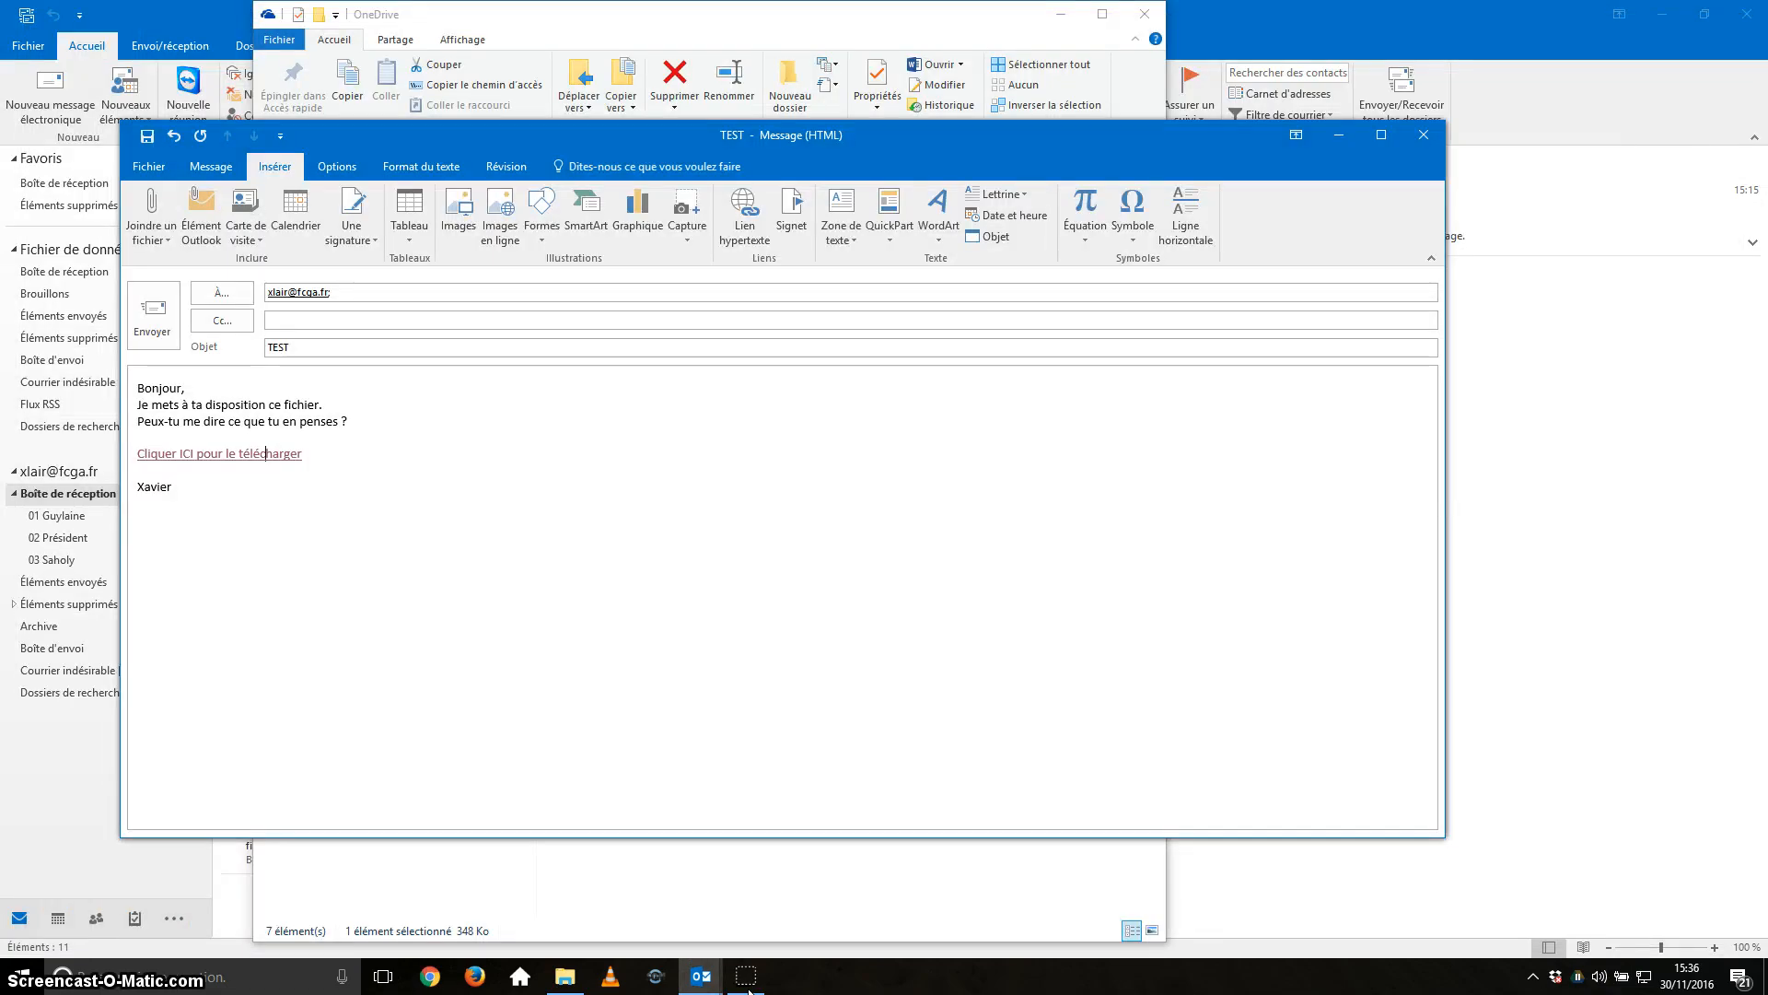
In File Explorer, go to the Google Drive Professionel folder.
left_click(565, 977)
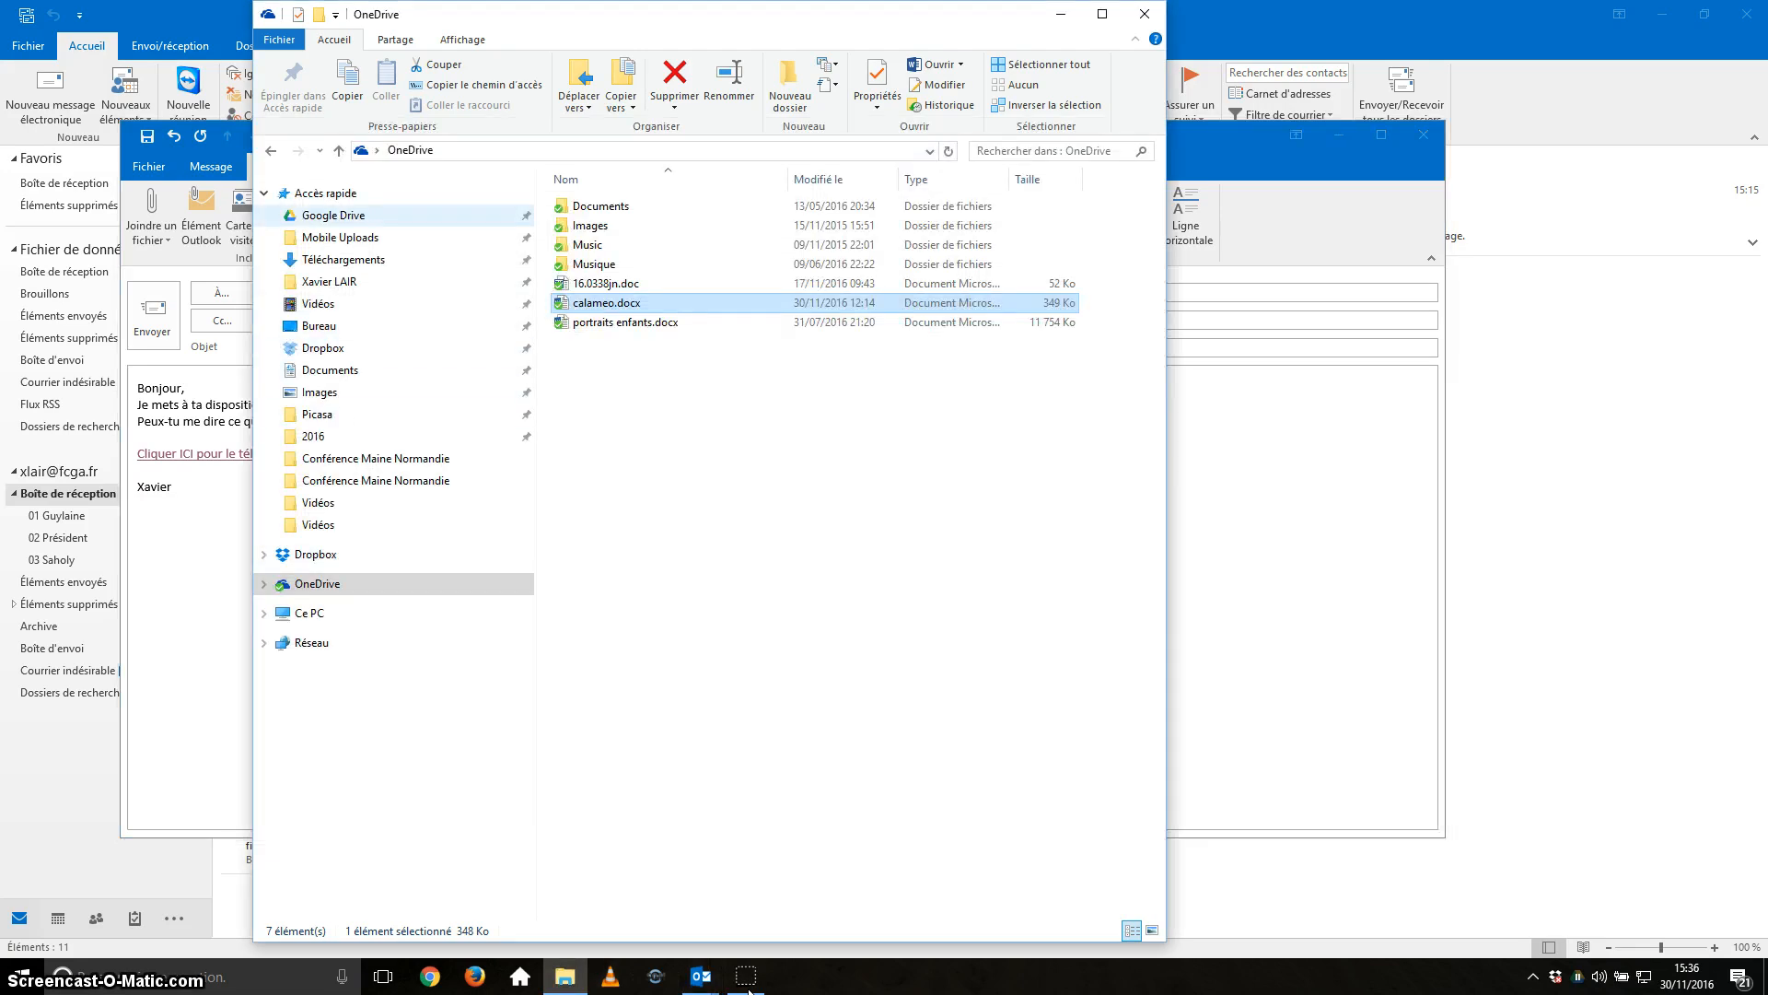
left_click(333, 215)
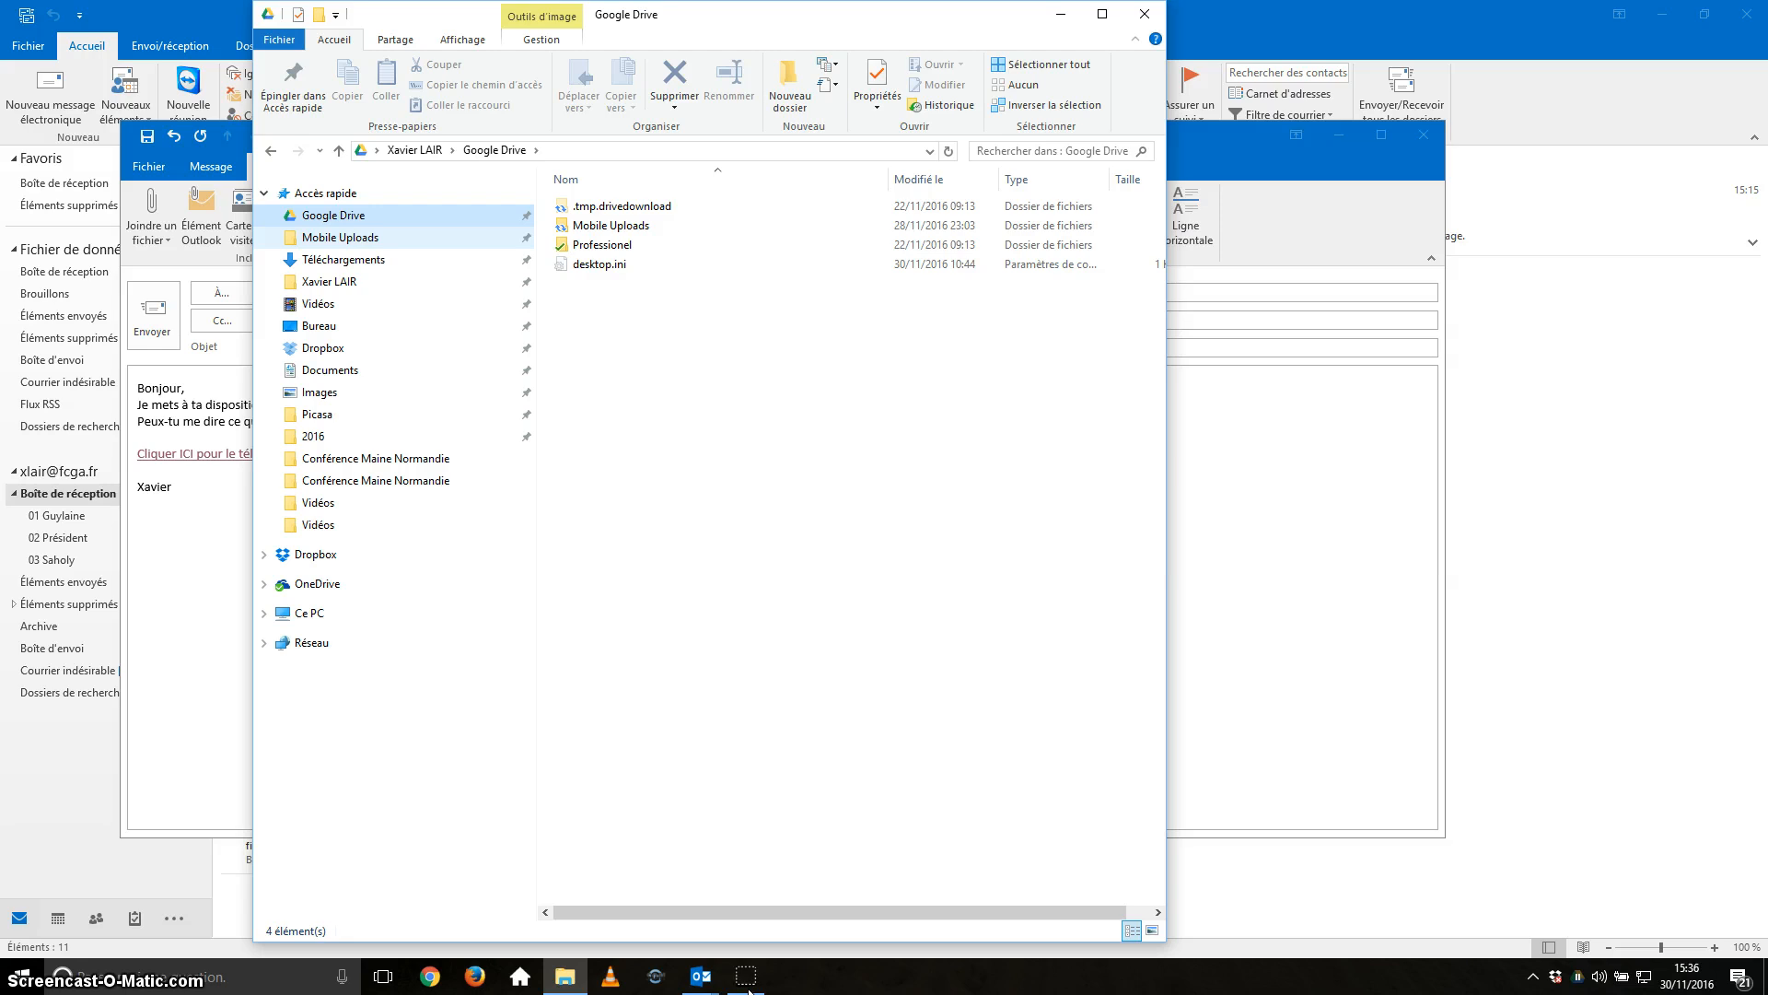
double_click(589, 244)
scroll(847, 543, "down", 1)
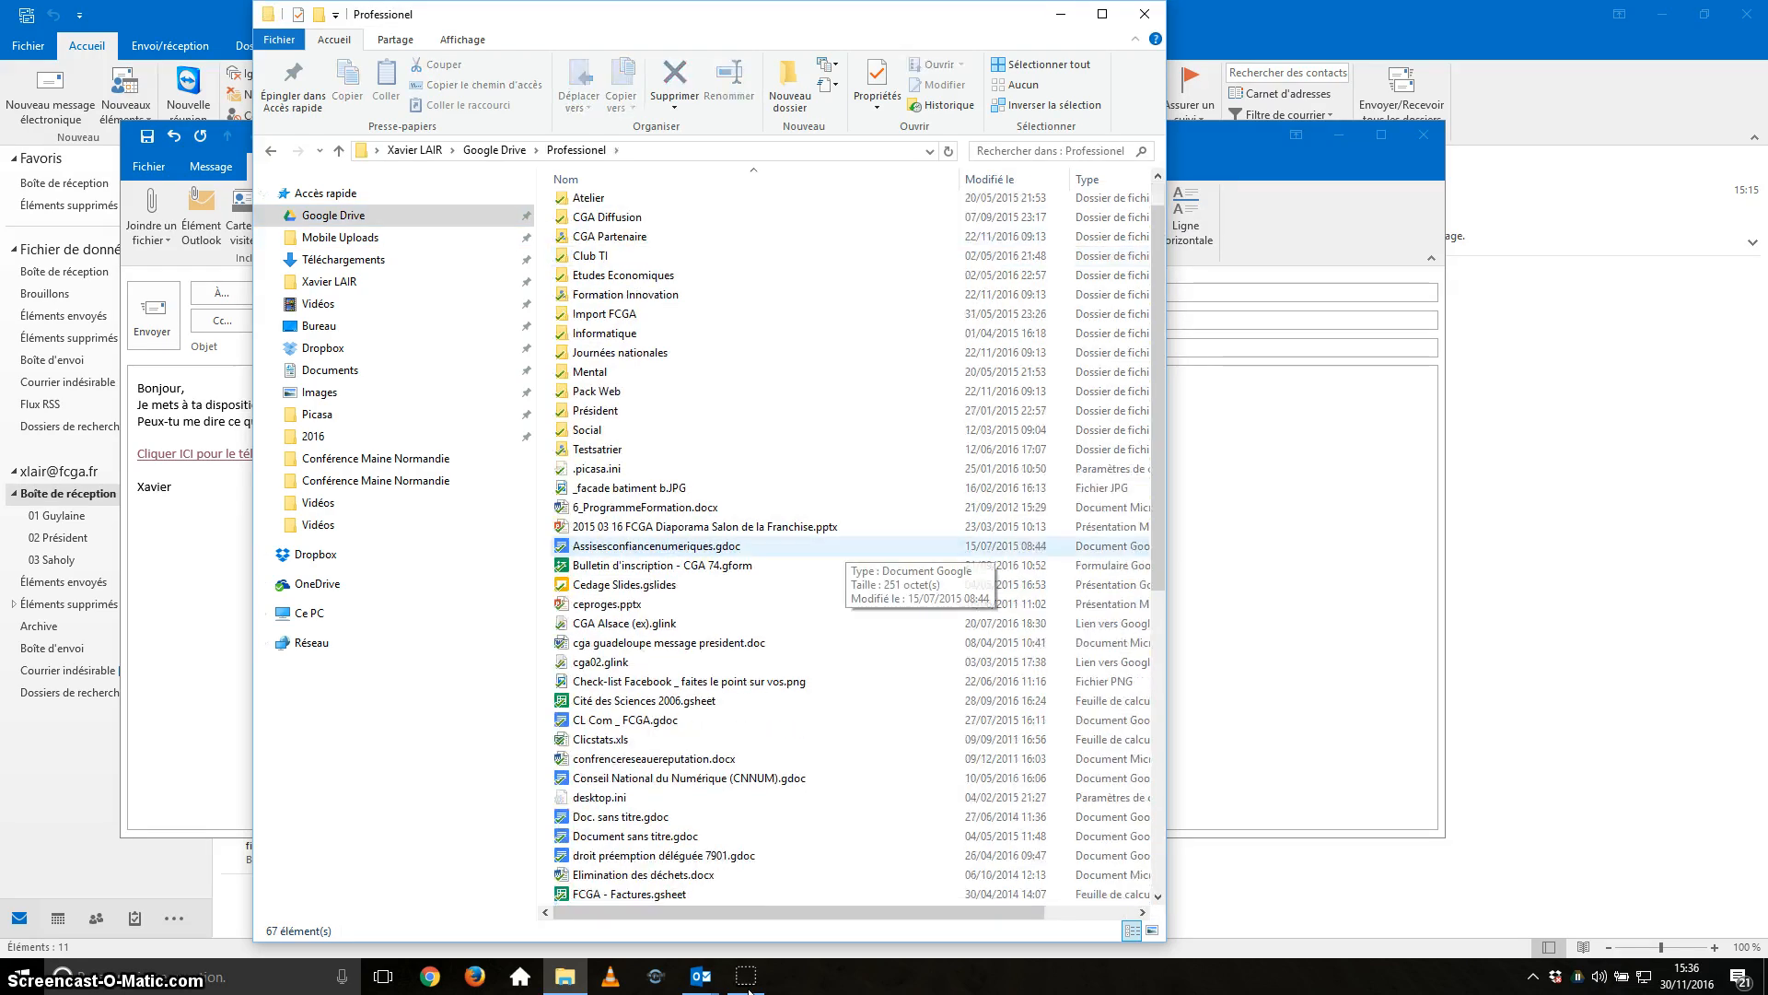
left_click(645, 508)
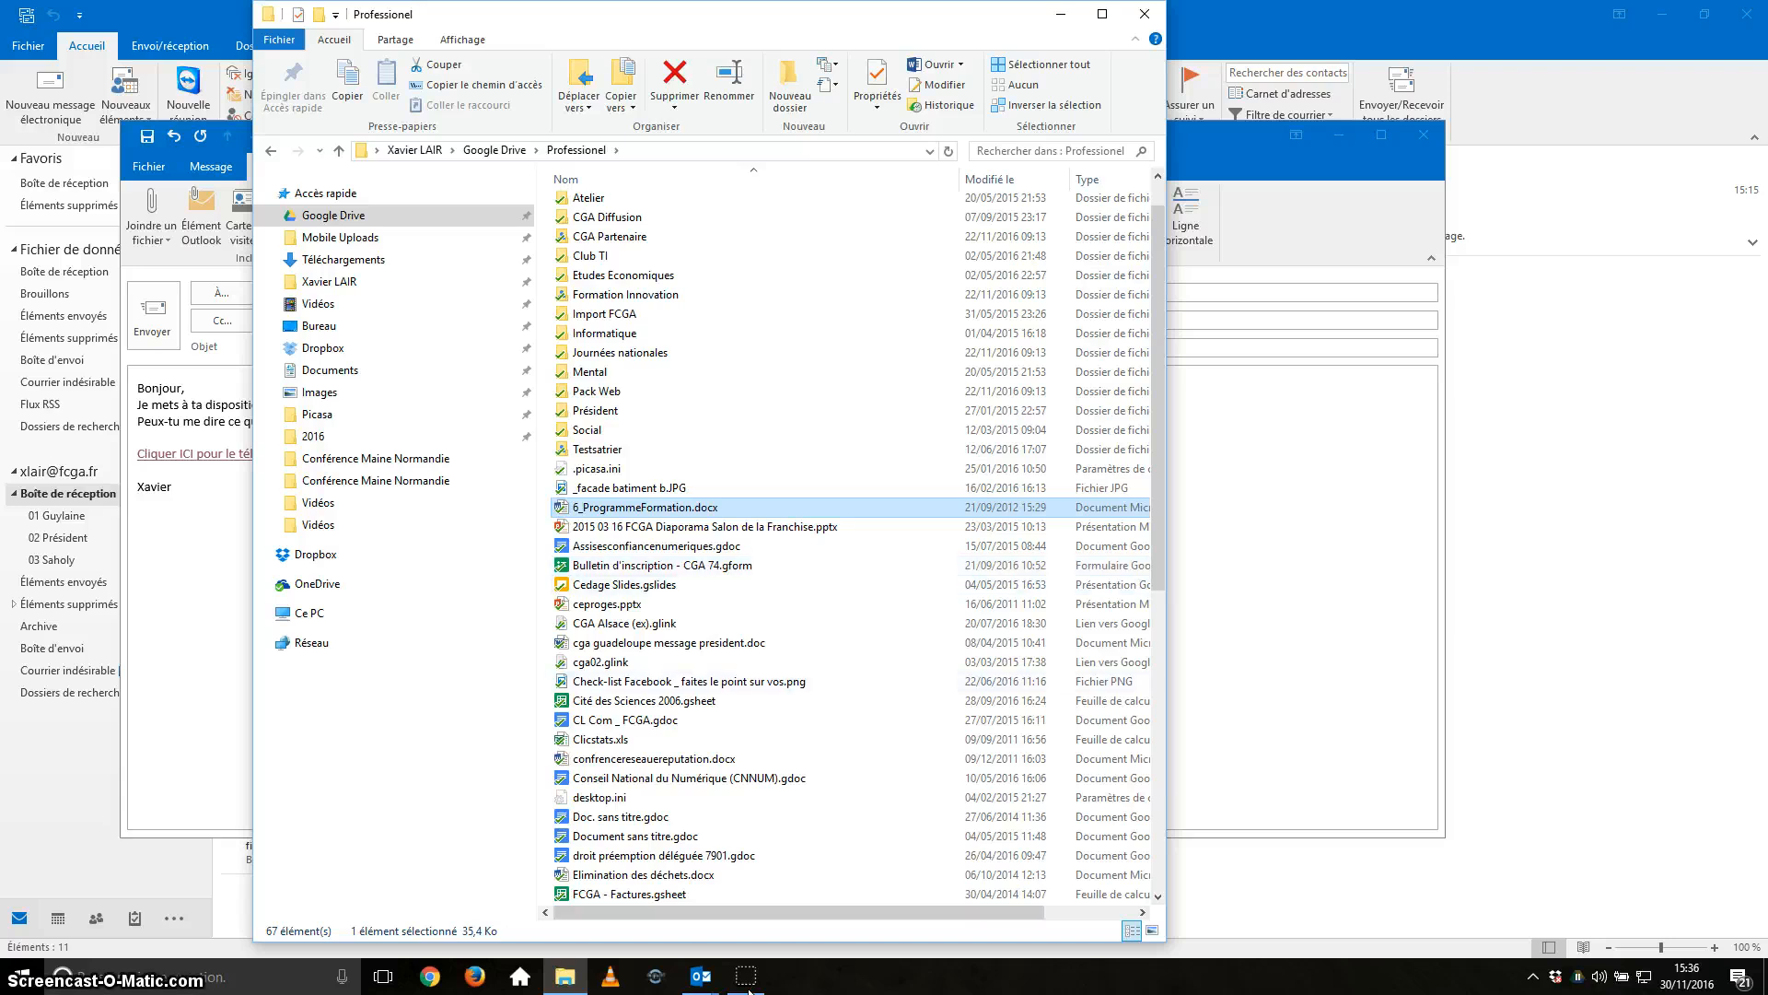
Open Google Drive sharing settings for Assisesconfiancenumeriques.gdoc, then return to the TEST draft.
left_click(656, 546)
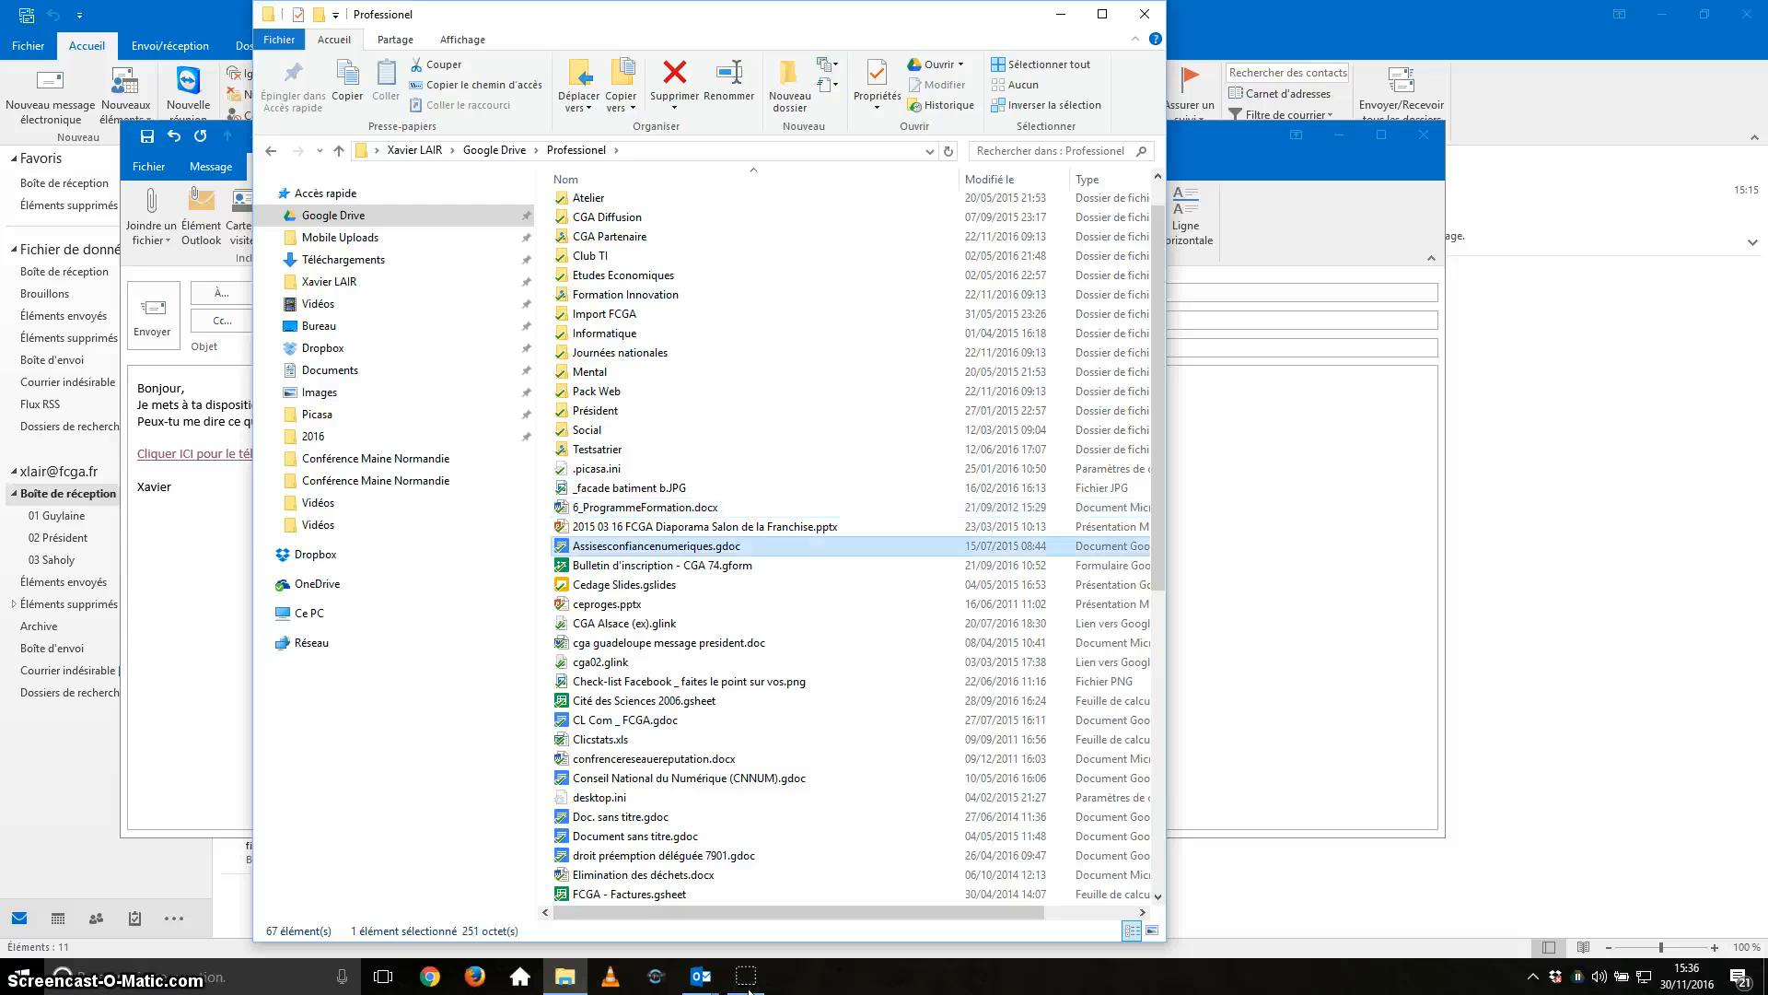
right_click(683, 546)
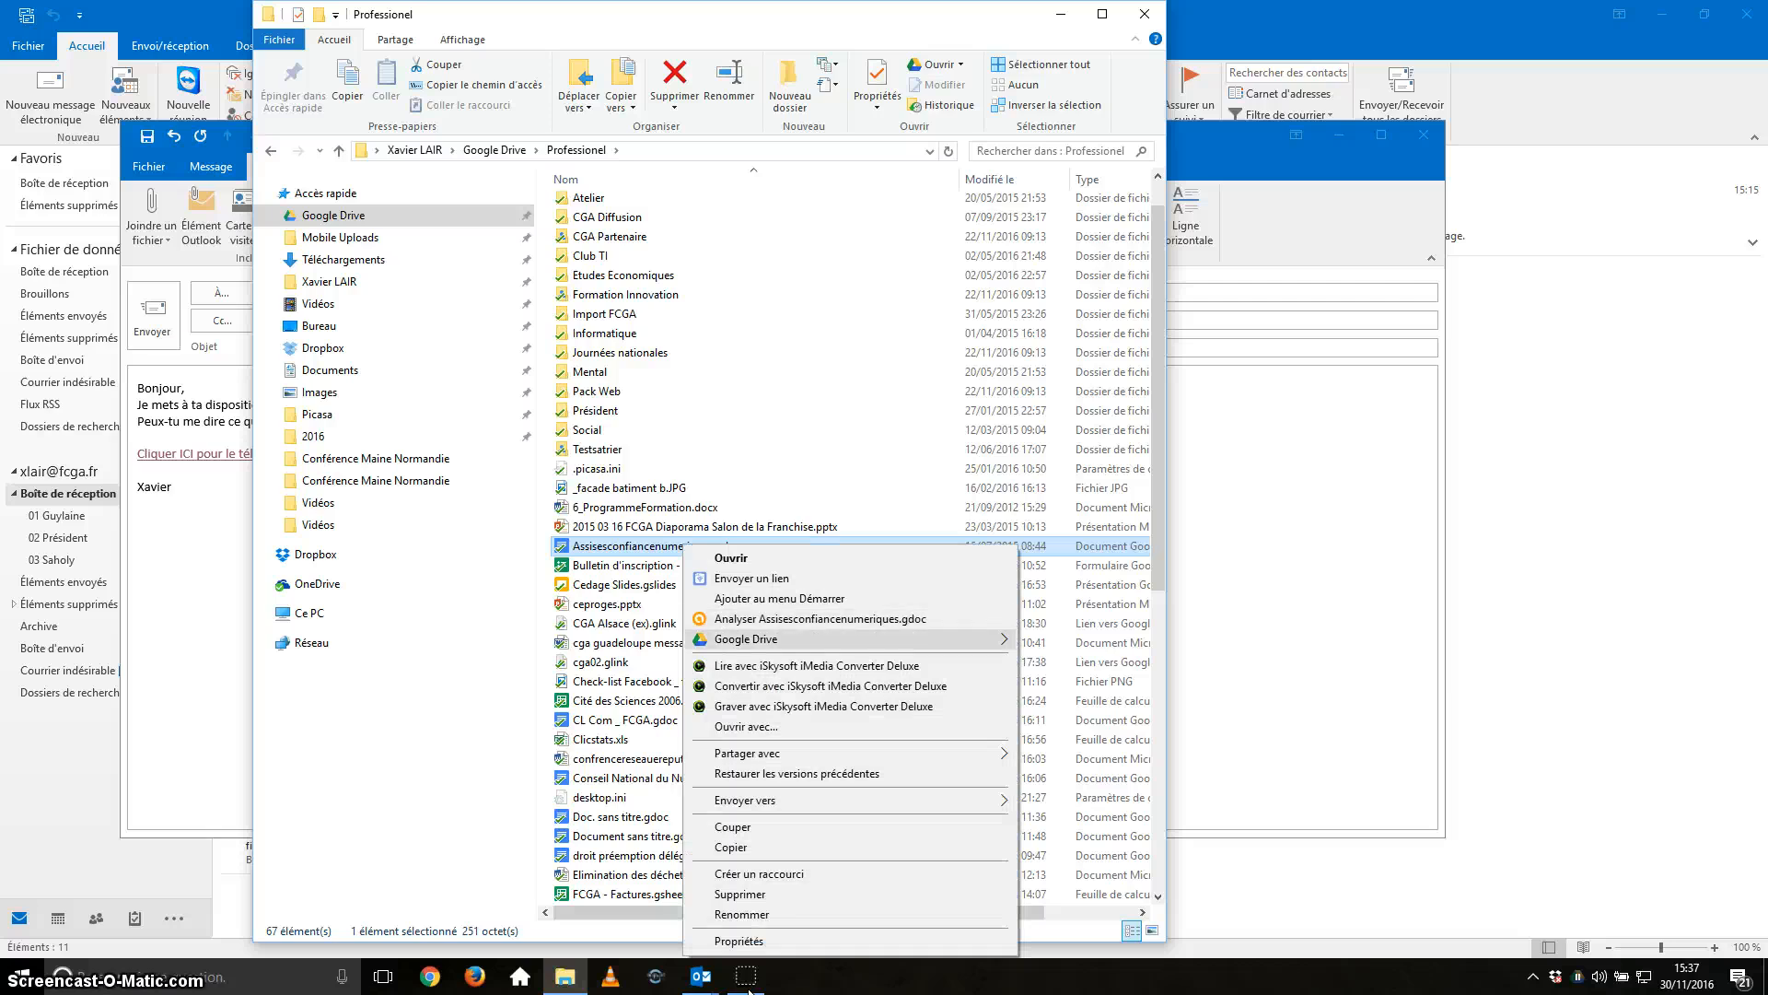
mouse_move(810, 639)
left_click(1069, 641)
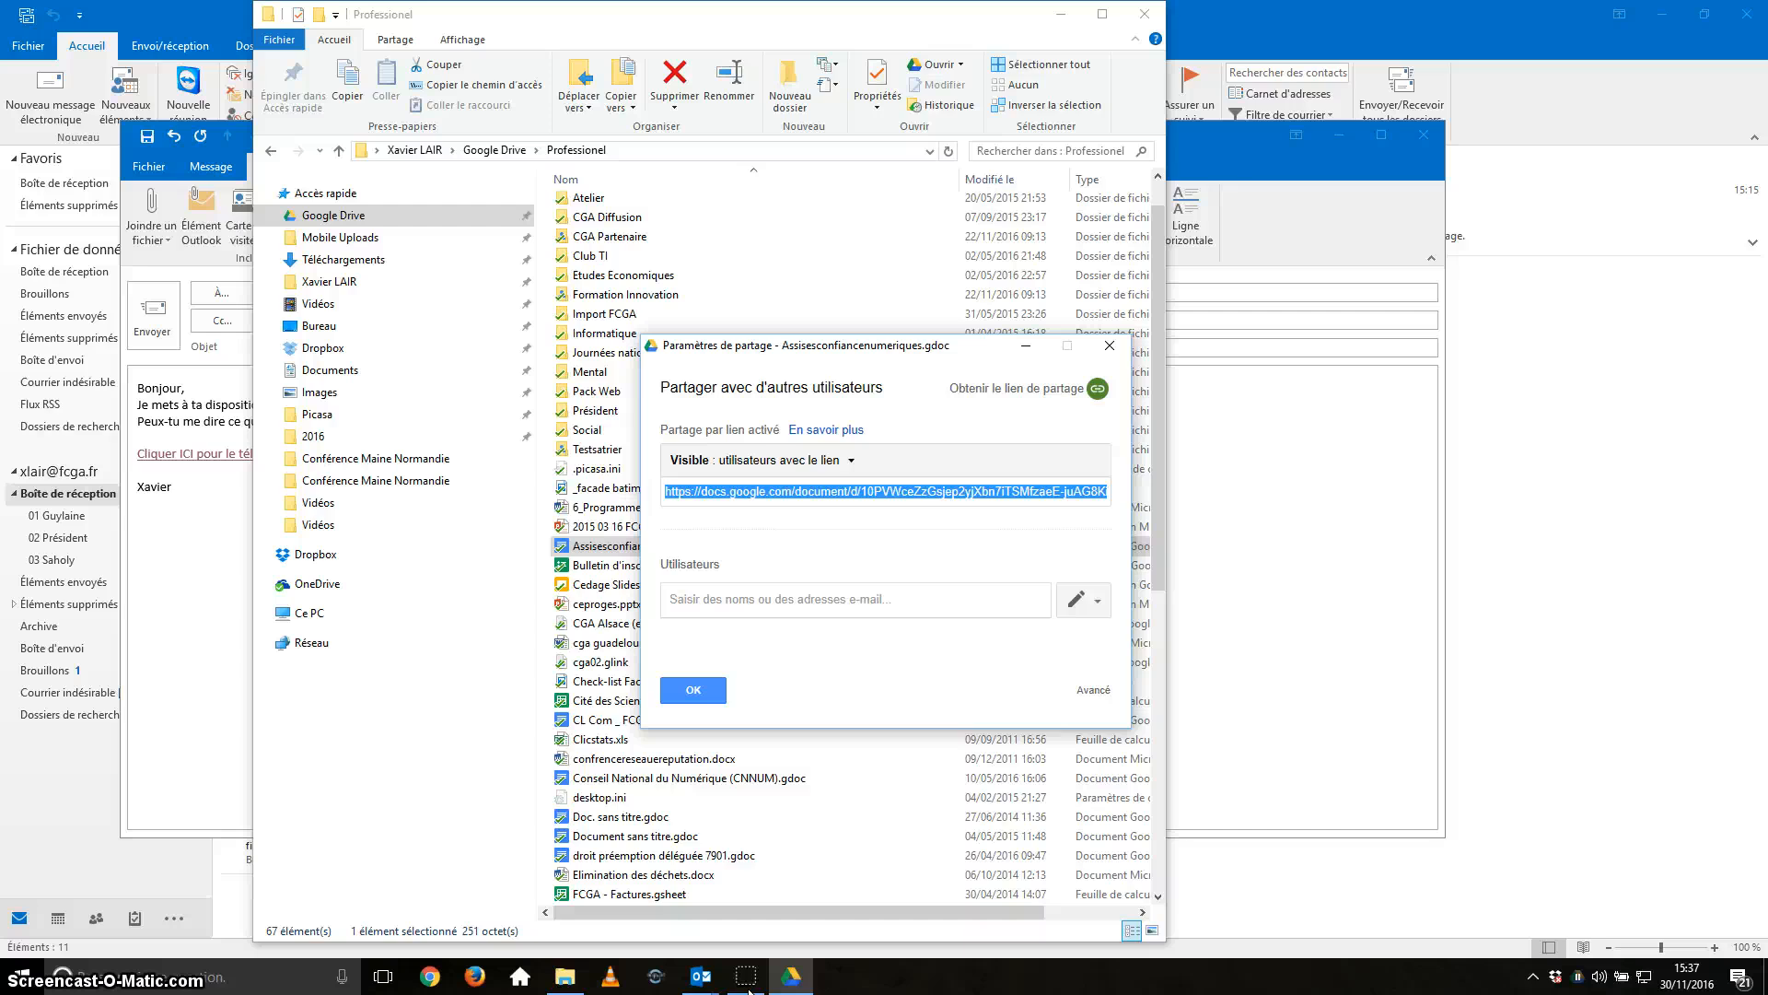
key("alt+Tab")
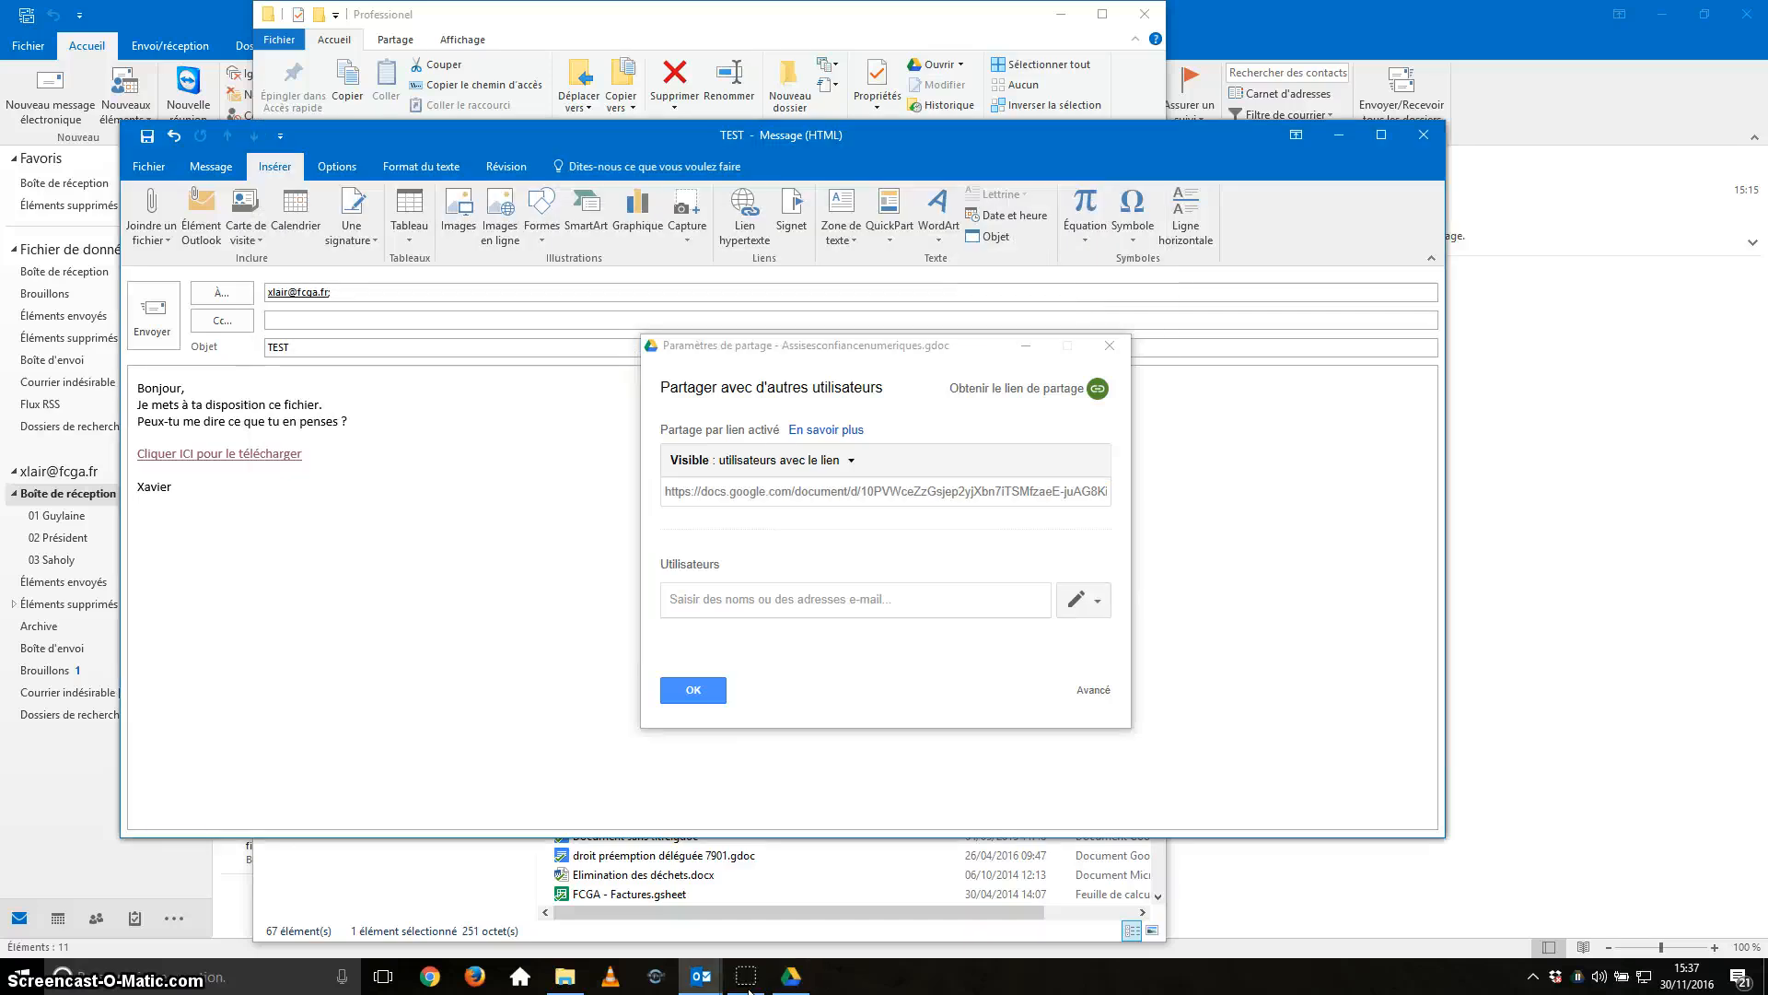
Paste the Google Docs share address as a linked line above Xavier, then select the 'Cliquer ICI' text.
key("Return")
key("Return")
key("Up")
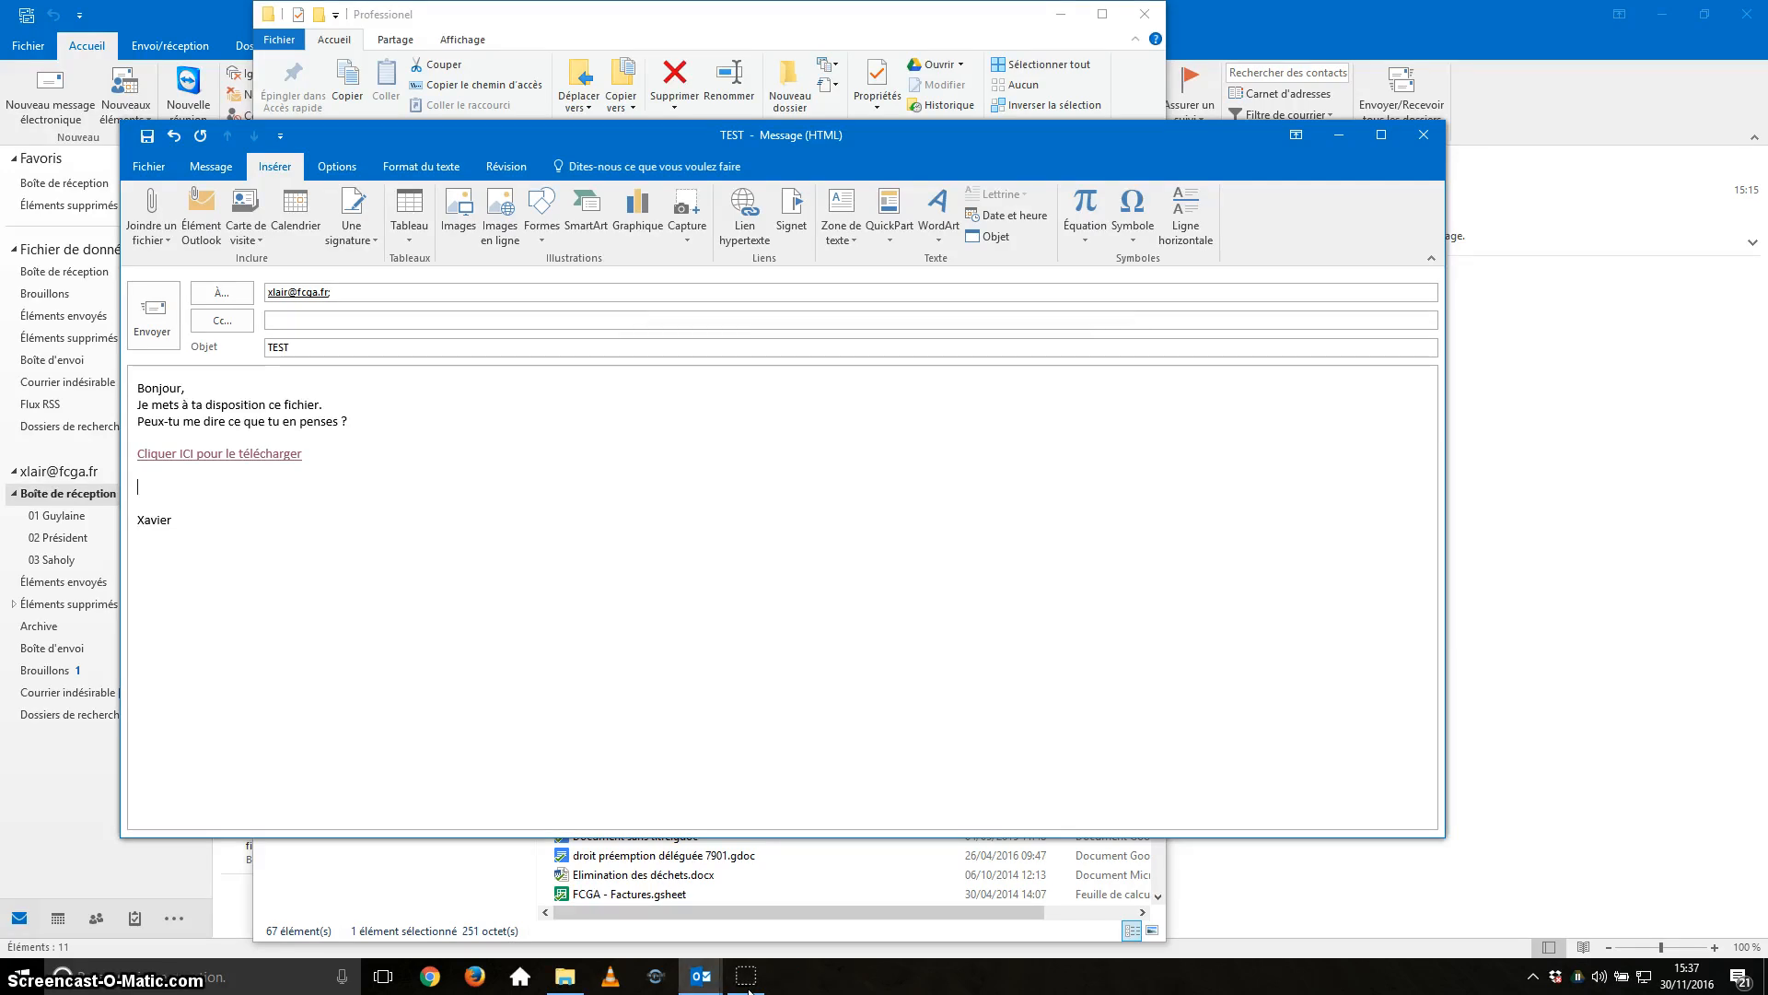
key("Return")
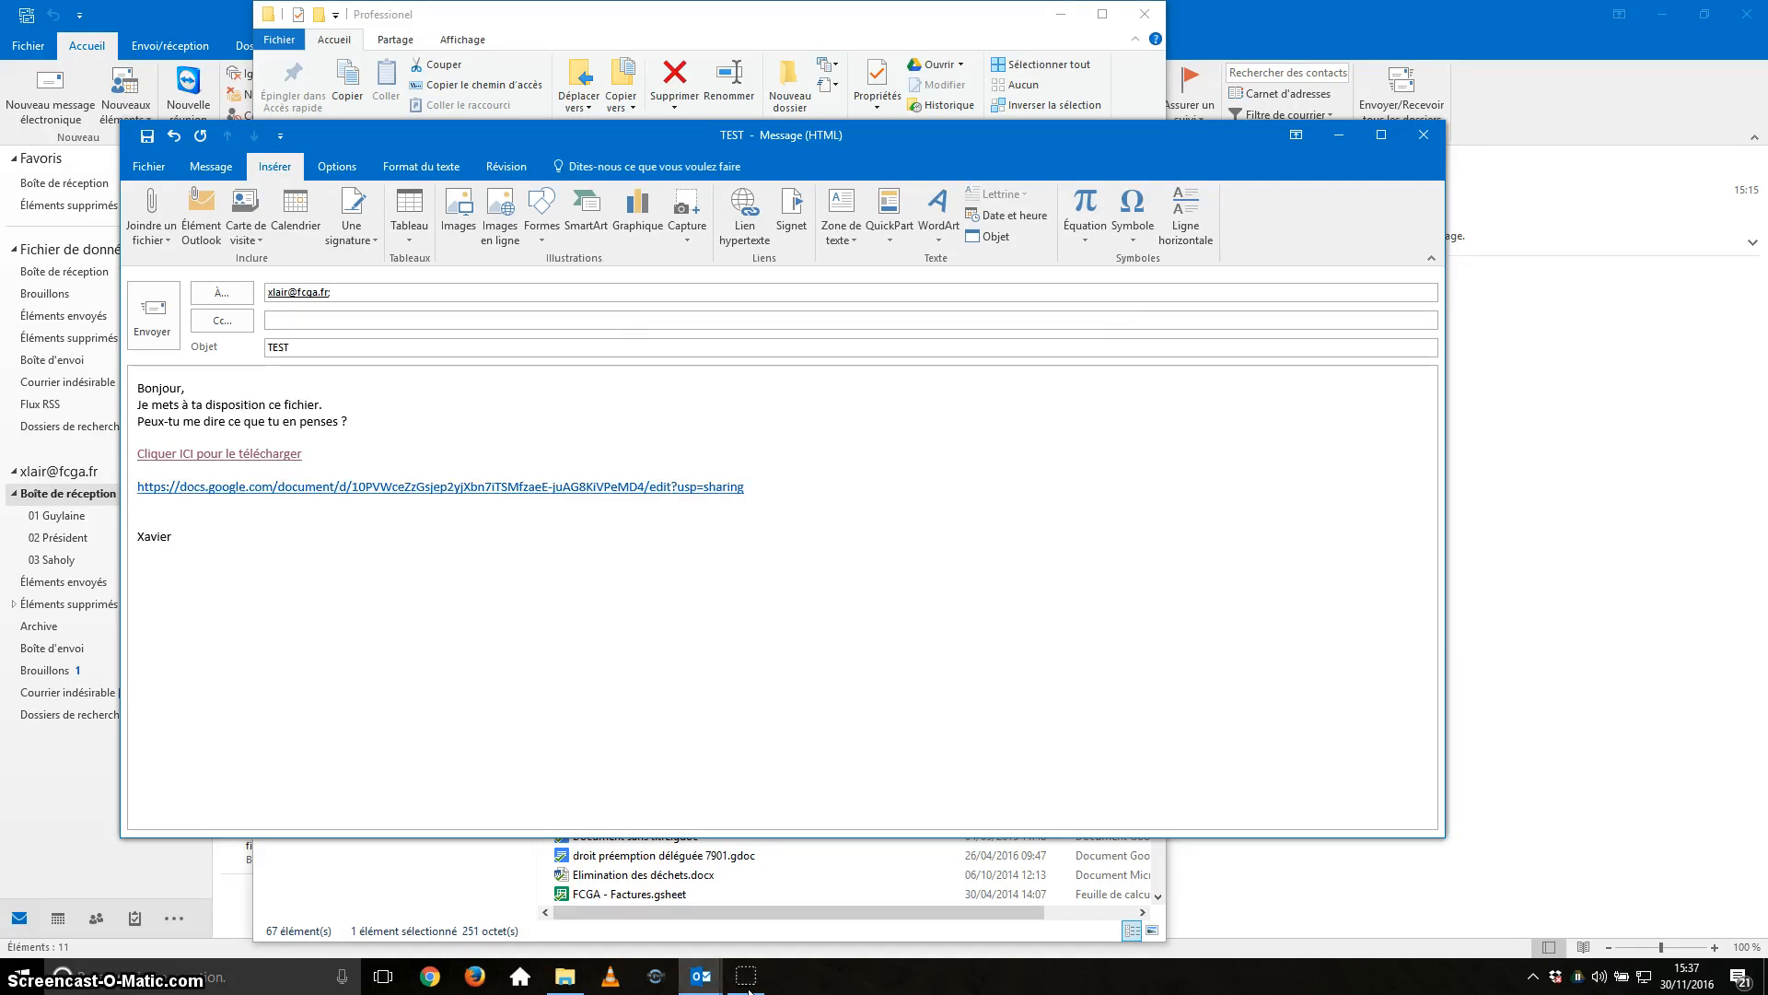
key("Up")
key("Up")
key("shift+Left")
key("shift+Left")
key("shift+Left")
key("shift+Left")
key("shift+Left")
key("shift+Left")
key("shift+Left")
key("shift+Left")
key("shift+Left")
key("shift+Left")
key("shift+Left")
key("shift+Left")
key("shift+Left")
key("shift+Left")
key("shift+Left")
key("shift+Left")
key("shift+Left")
key("shift+Left")
key("shift+Left")
key("shift+Left")
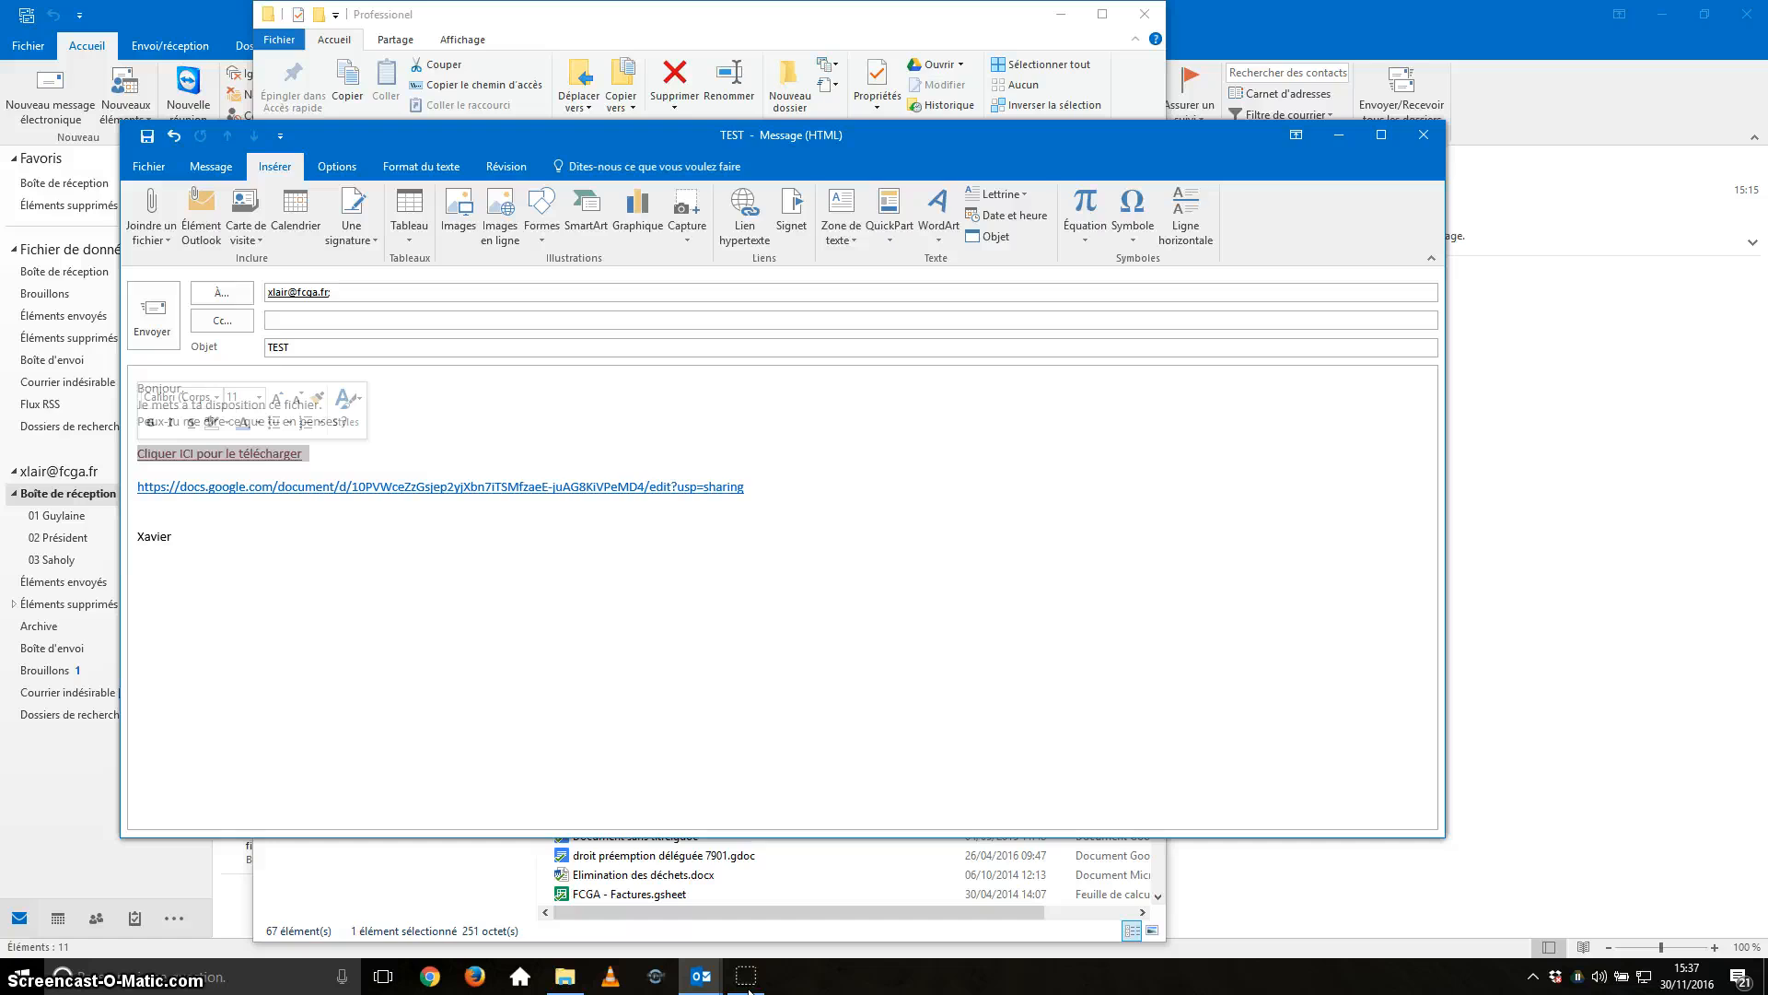
Point 'Cliquer ICI pour le télécharger' to the Google Docs share address, then select the raw URL line.
key("Right")
key("shift+Left")
key("shift+Left")
key("shift+Left")
key("shift+Left")
key("shift+Left")
key("shift+Left")
key("shift+Left")
key("shift+Left")
key("shift+Left")
key("shift+Left")
key("shift+Left")
key("shift+Left")
key("shift+Left")
key("shift+Left")
key("shift+Left")
key("shift+Left")
key("shift+Left")
key("shift+Left")
key("shift+Left")
key("shift+Left")
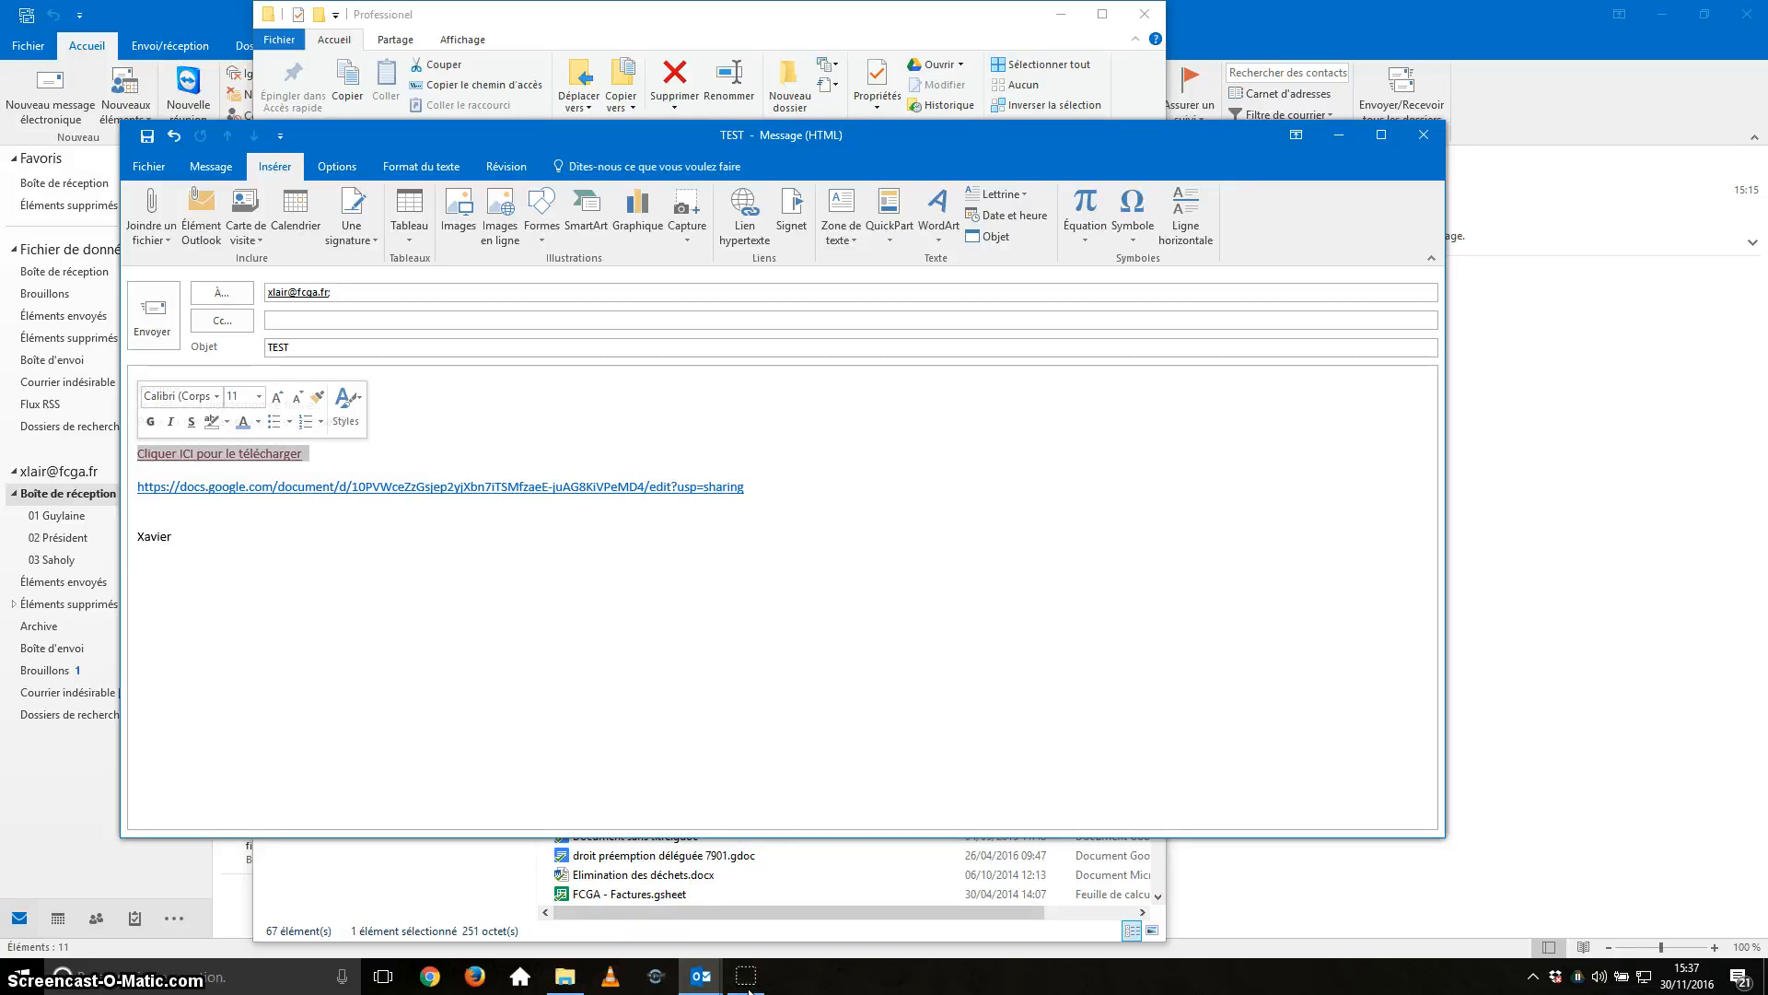
key("Left")
key("shift+Right")
key("shift+Right")
key("shift+Right")
key("shift+Right")
key("shift+Right")
key("shift+Right")
key("shift+Right")
key("shift+Right")
key("shift+Right")
key("shift+Right")
key("shift+Right")
key("shift+Right")
key("shift+Right")
key("shift+Right")
key("shift+Right")
key("shift+Right")
key("shift+Right")
key("shift+Right")
key("shift+Right")
key("shift+Right")
key("shift+Right")
key("shift+Right")
key("shift+Right")
key("shift+Right")
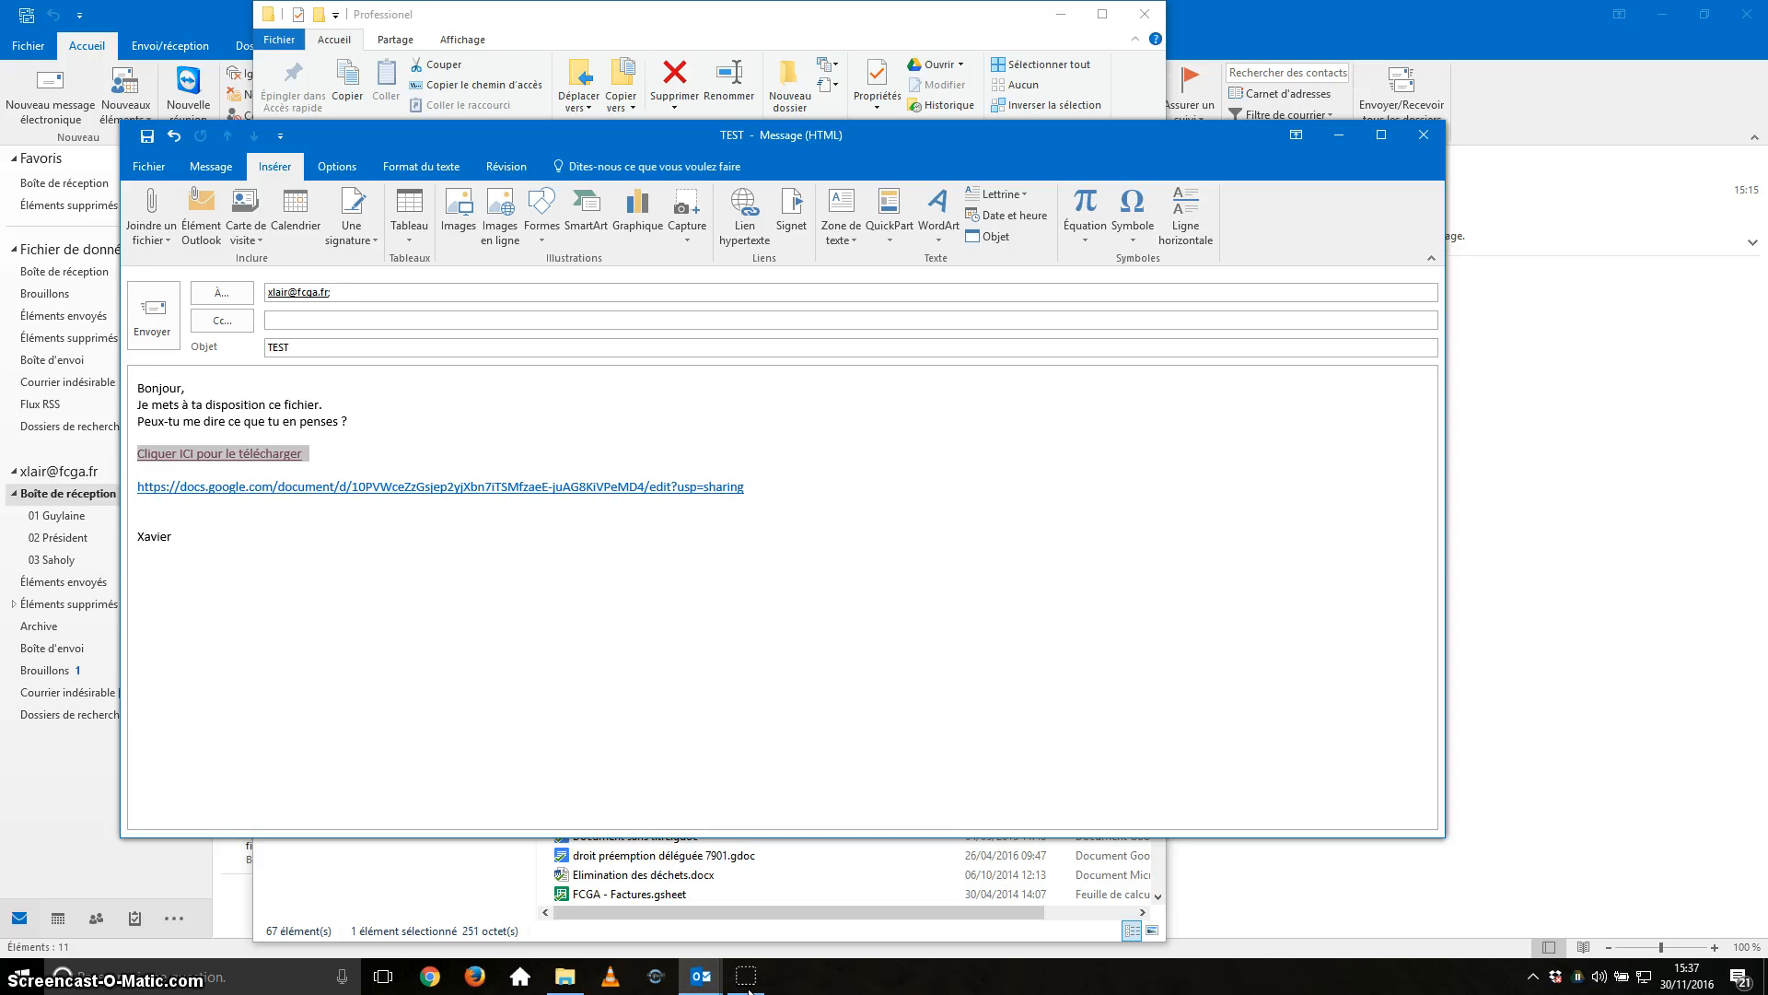
key("ctrl+k")
key("End")
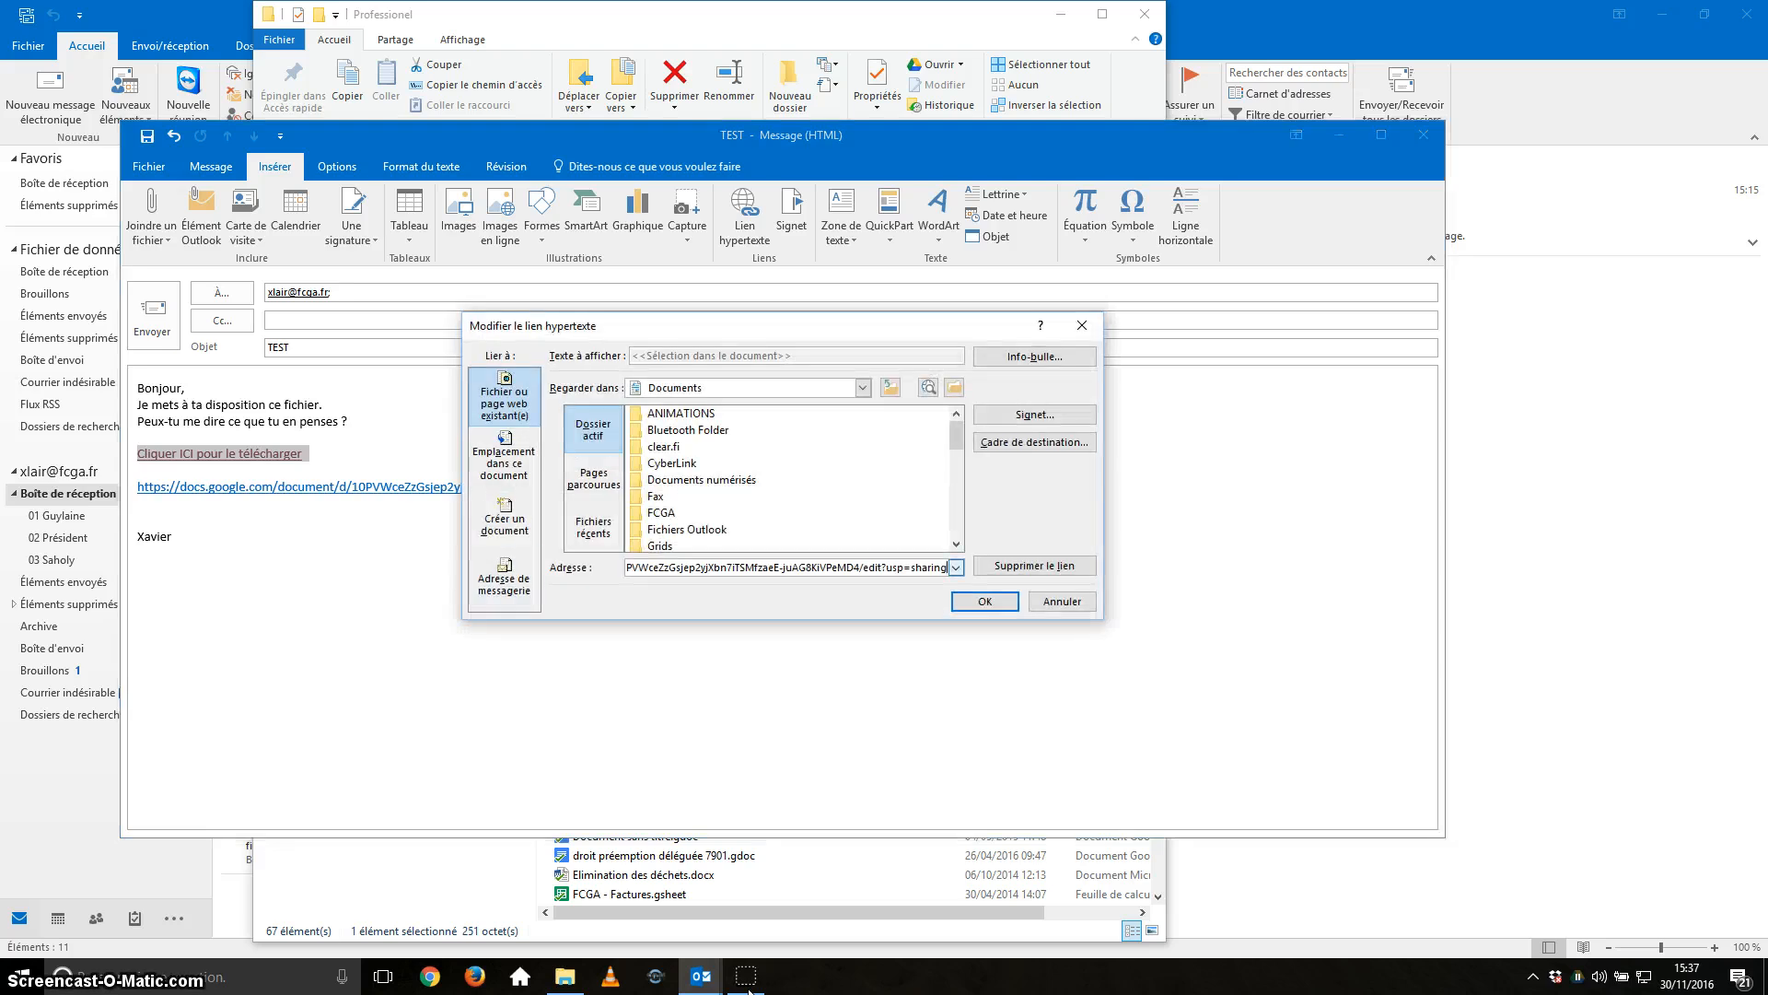
key("Return")
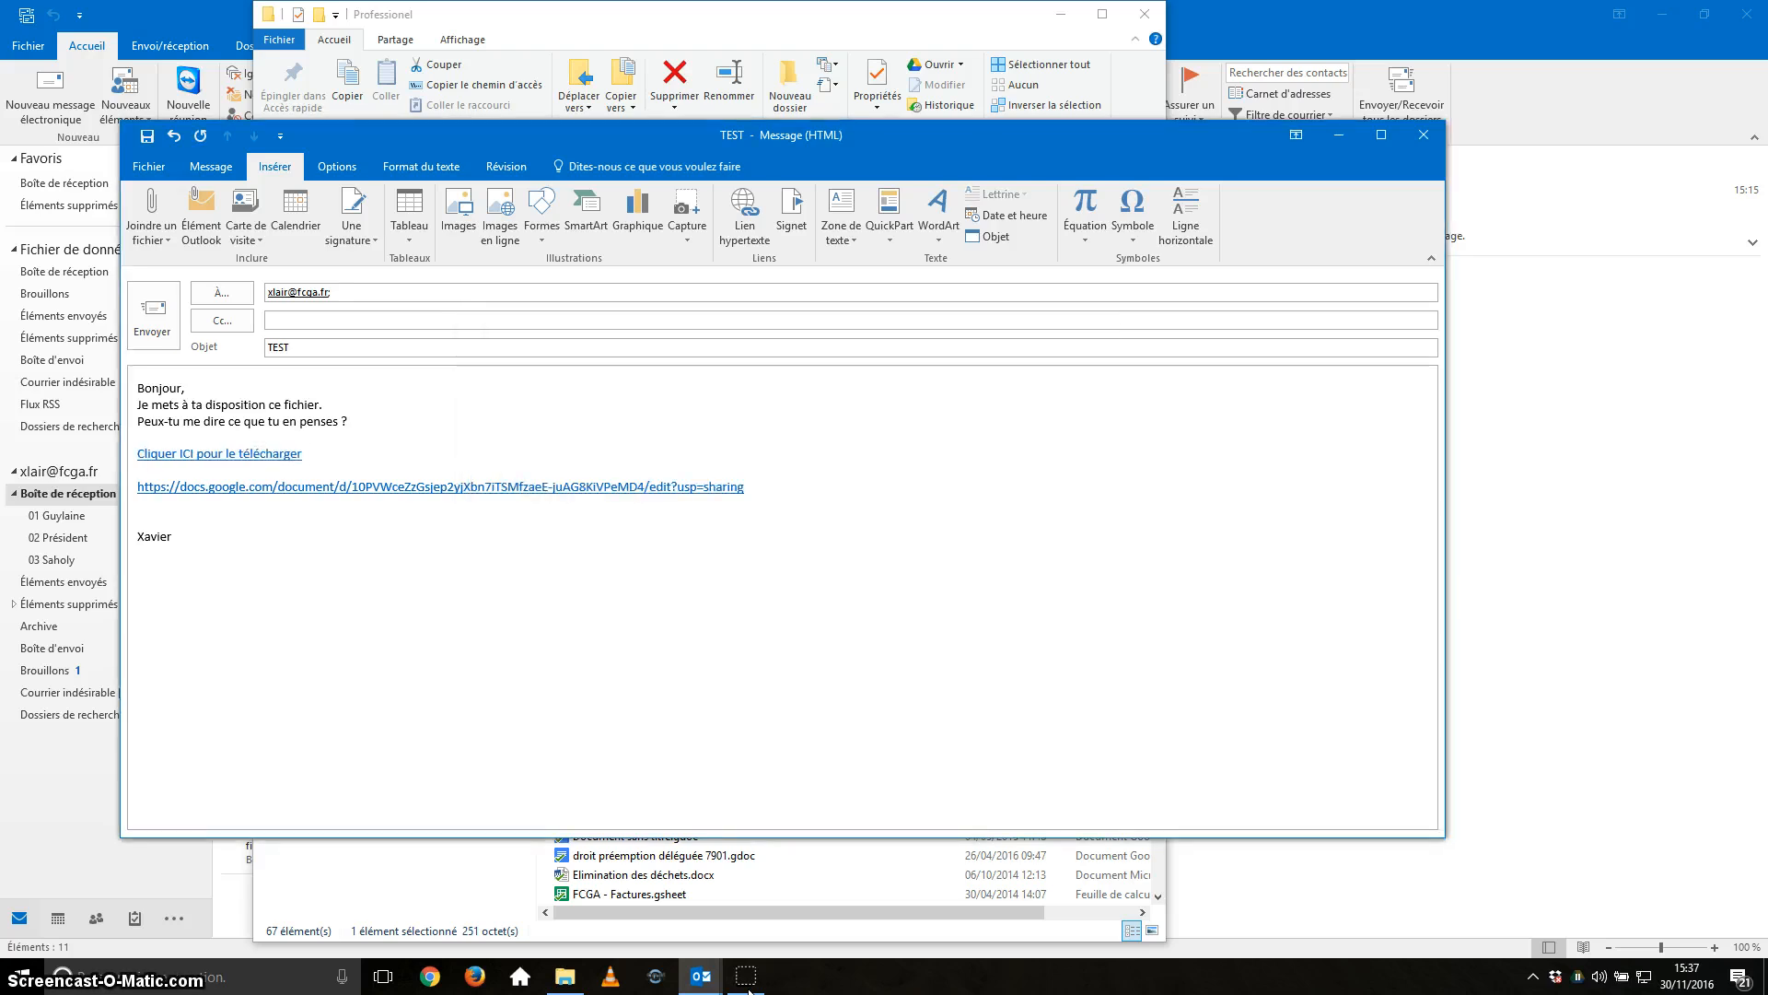
key("shift+Down")
Delete the raw Google Docs URL, then remove the extra blank line above Xavier after checking the document.
key("Delete")
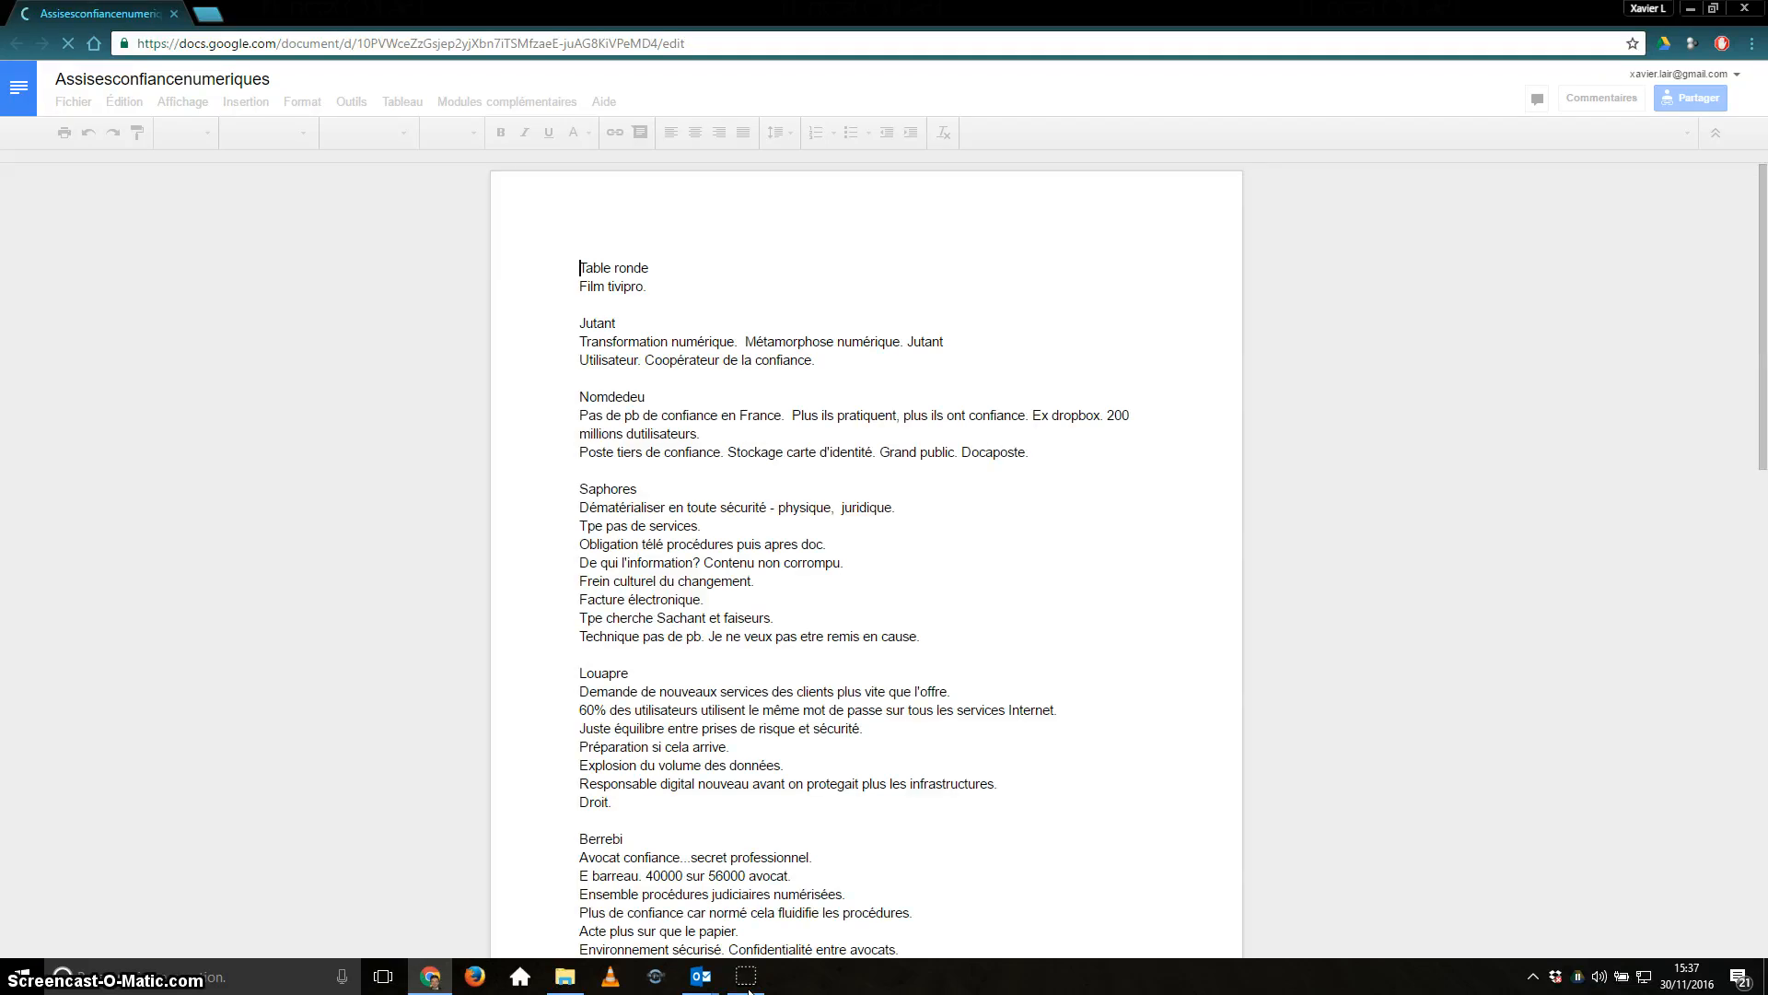
key("alt+Tab")
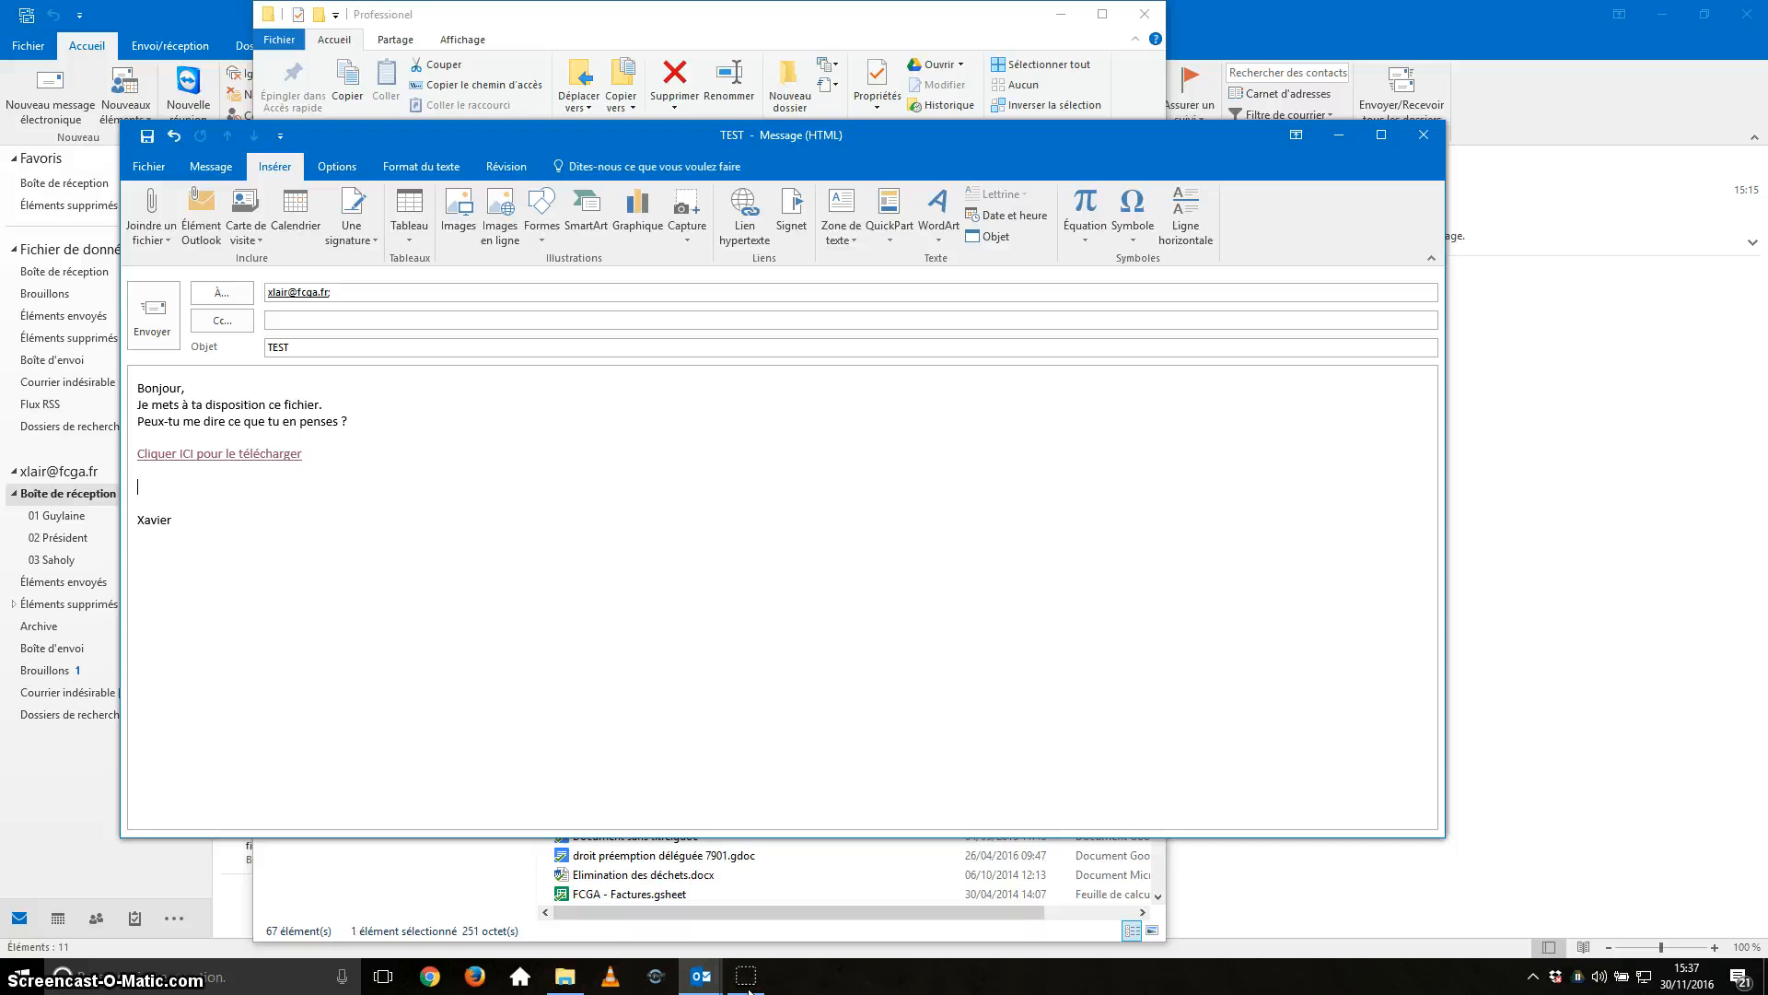
key("BackSpace")
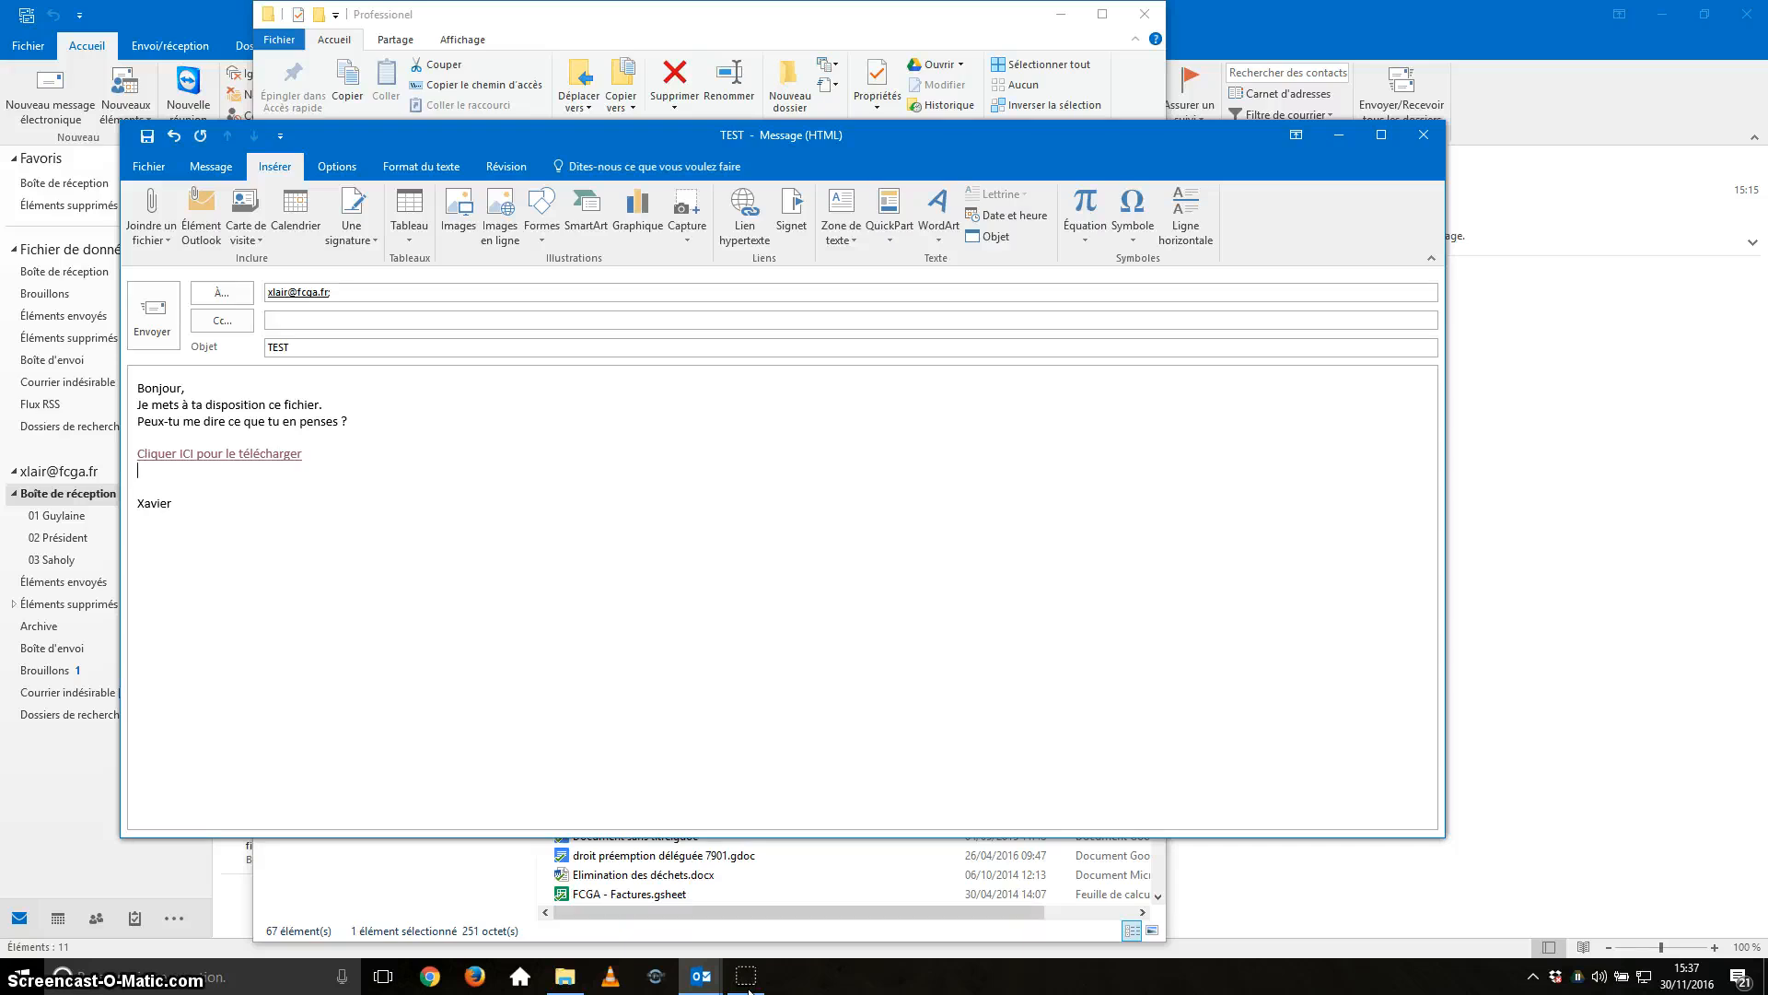